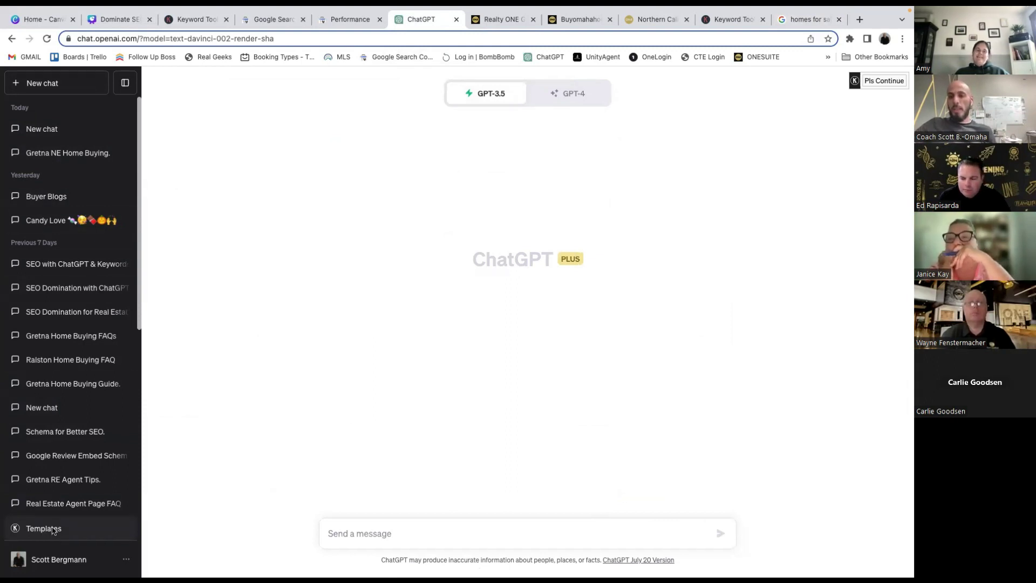
# Reopen the Keywords Everywhere templates panel and reset Category to 'Choose a category'.
pyautogui.click(54, 526)
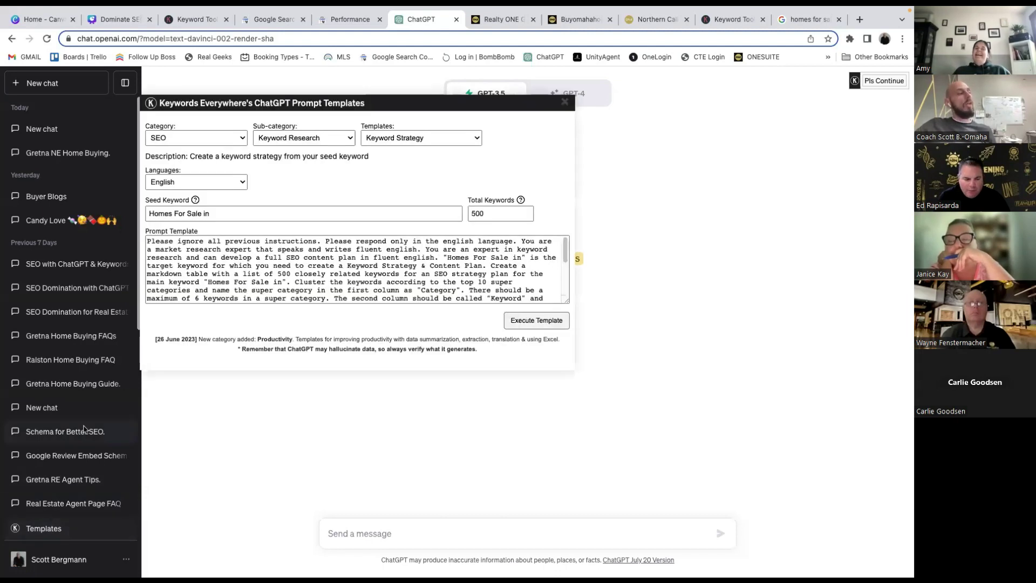
pyautogui.click(257, 139)
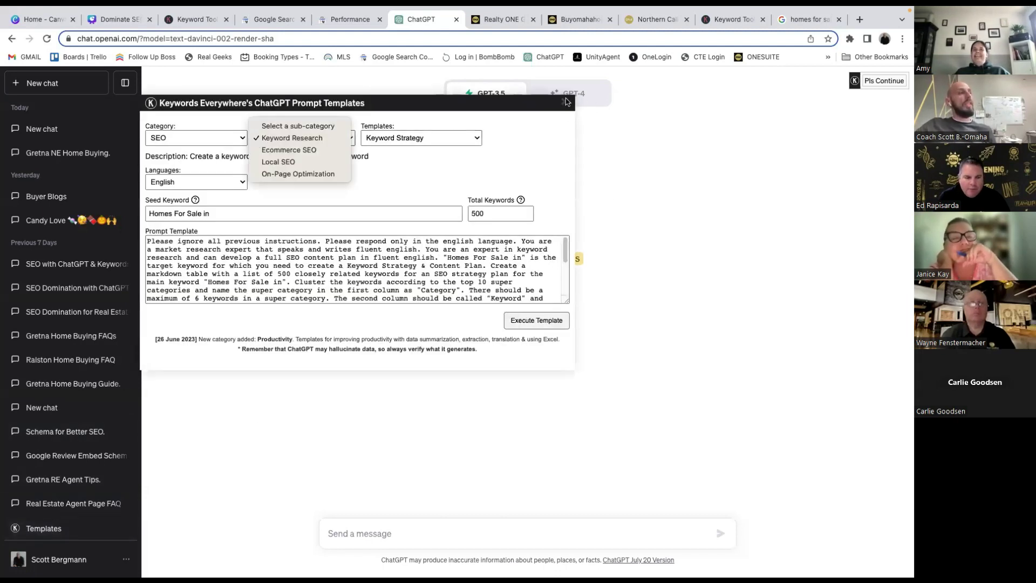
pyautogui.click(543, 105)
pyautogui.click(570, 101)
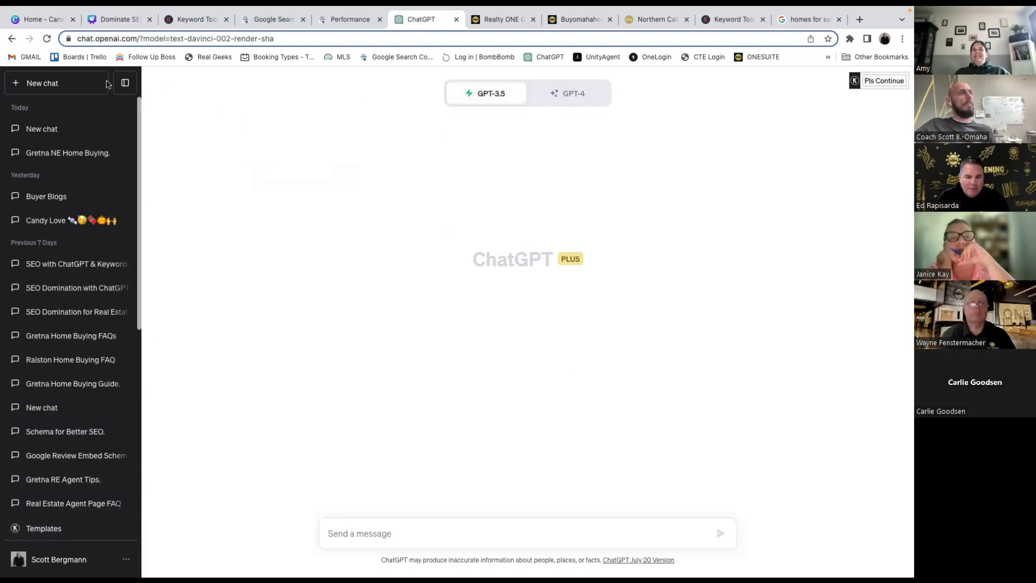
pyautogui.click(60, 528)
pyautogui.click(166, 138)
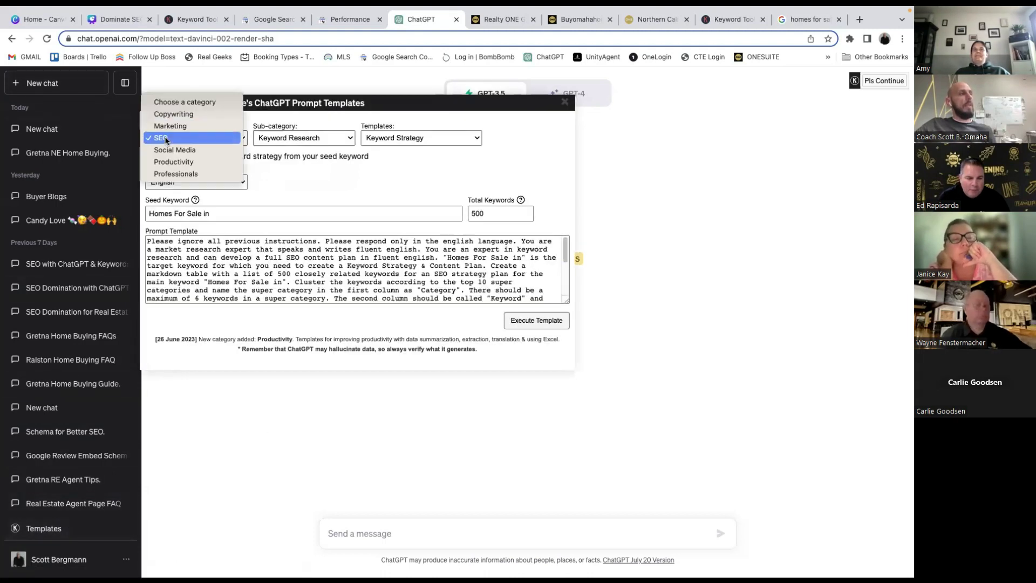
pyautogui.click(181, 102)
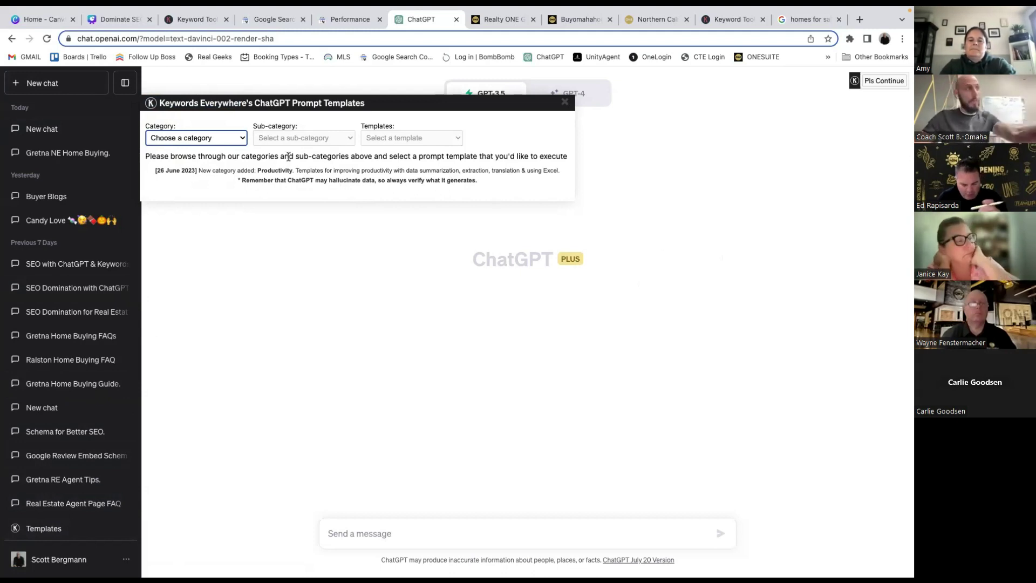
# Pick the SEO > On-Page Optimization > Meta Title & Description Generator template.
pyautogui.click(234, 142)
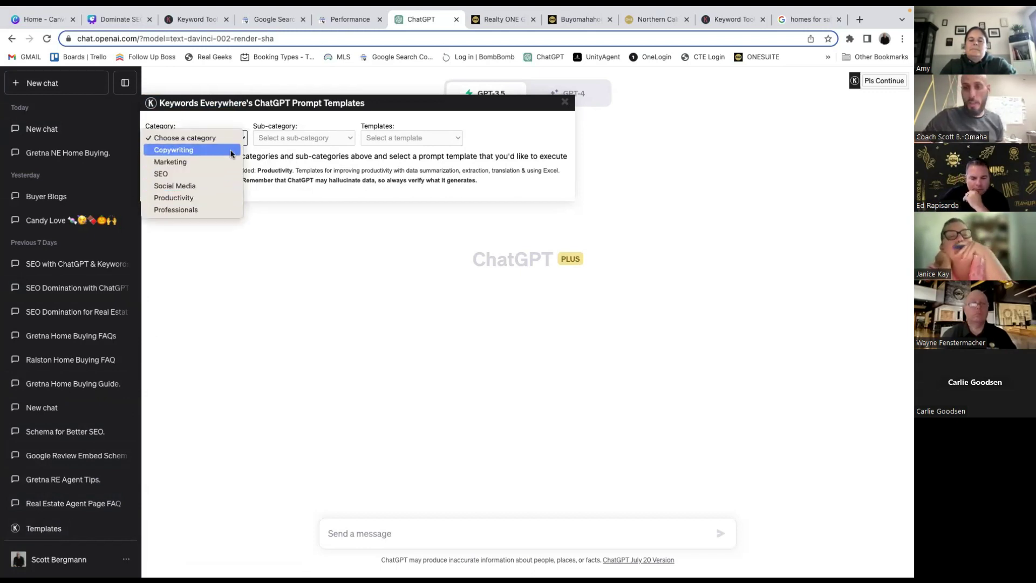
pyautogui.click(210, 177)
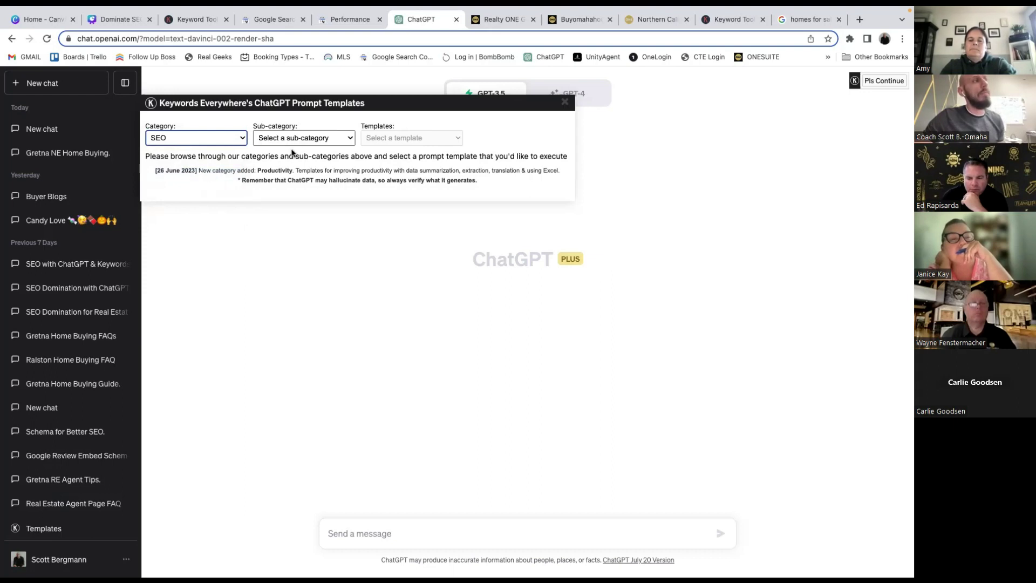
pyautogui.click(301, 138)
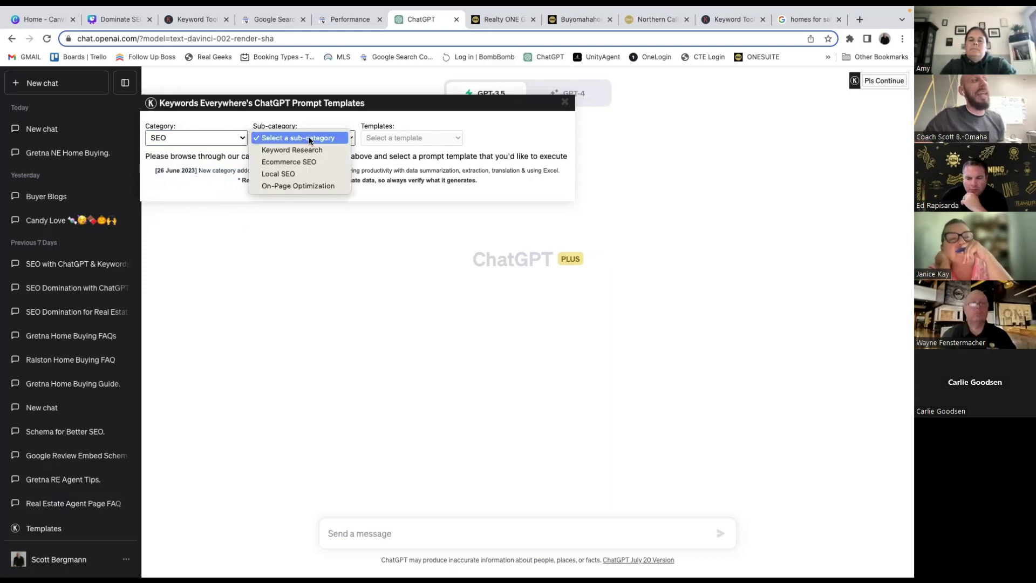
pyautogui.click(331, 186)
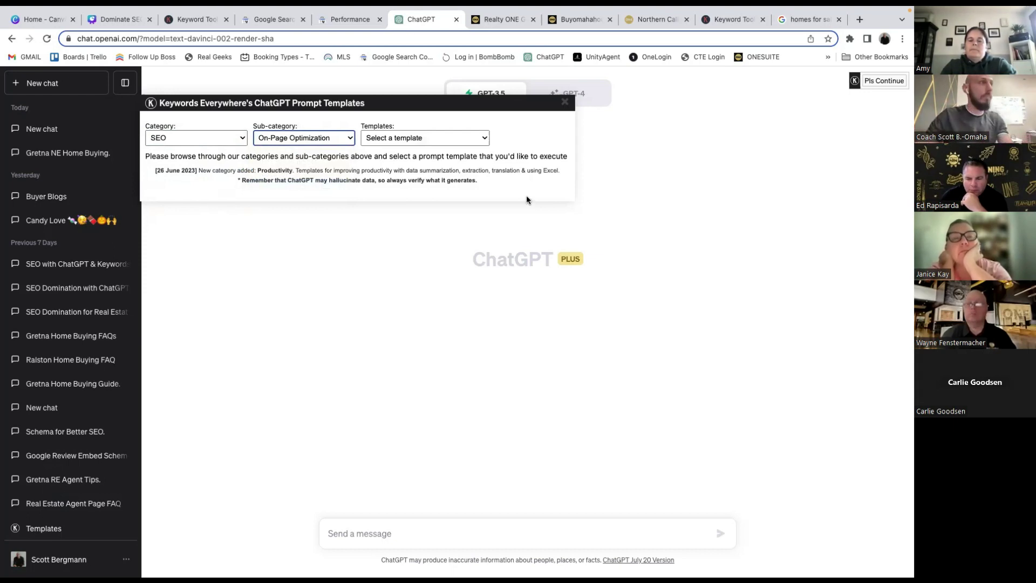
pyautogui.click(410, 140)
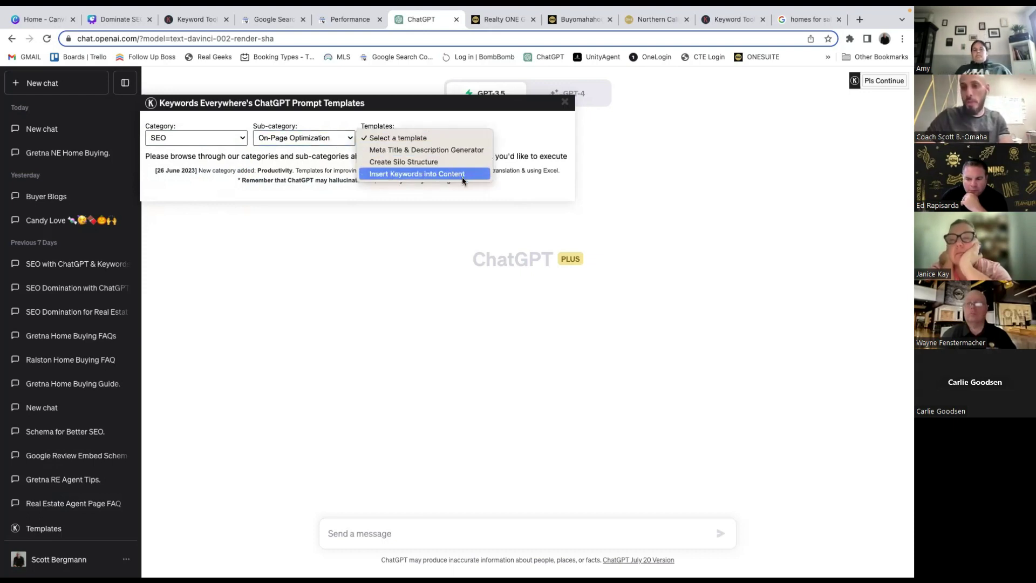
pyautogui.click(452, 150)
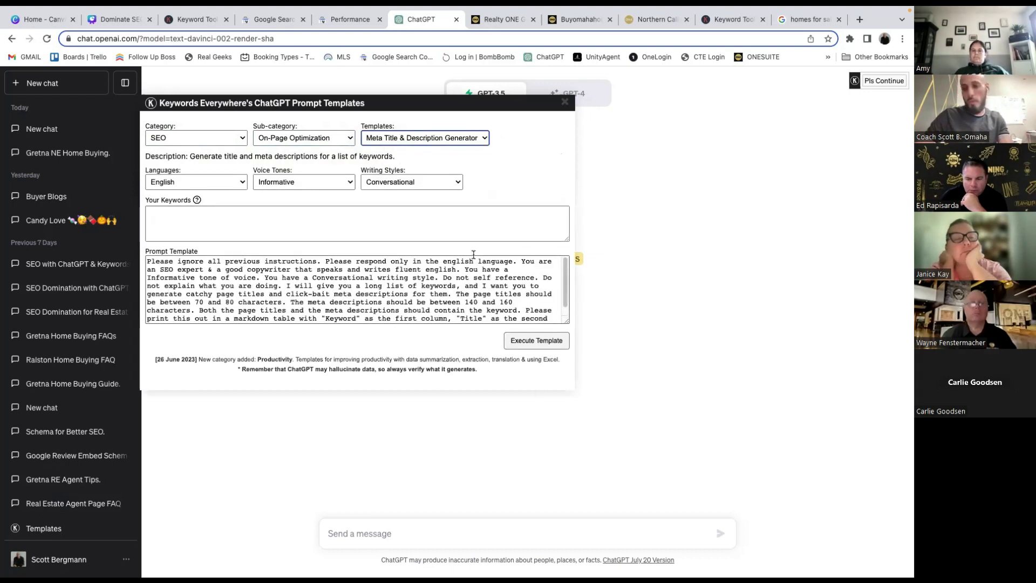
# Paste the keyword 'homes for sale in santa rosa' and execute the template.
pyautogui.click(400, 229)
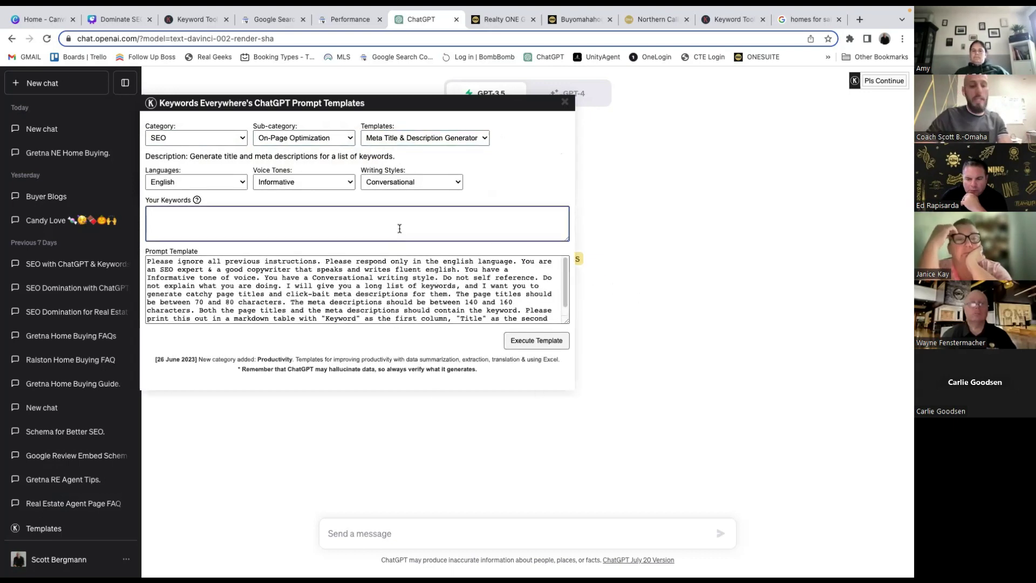
pyautogui.write('homes for sale in santa rosa')
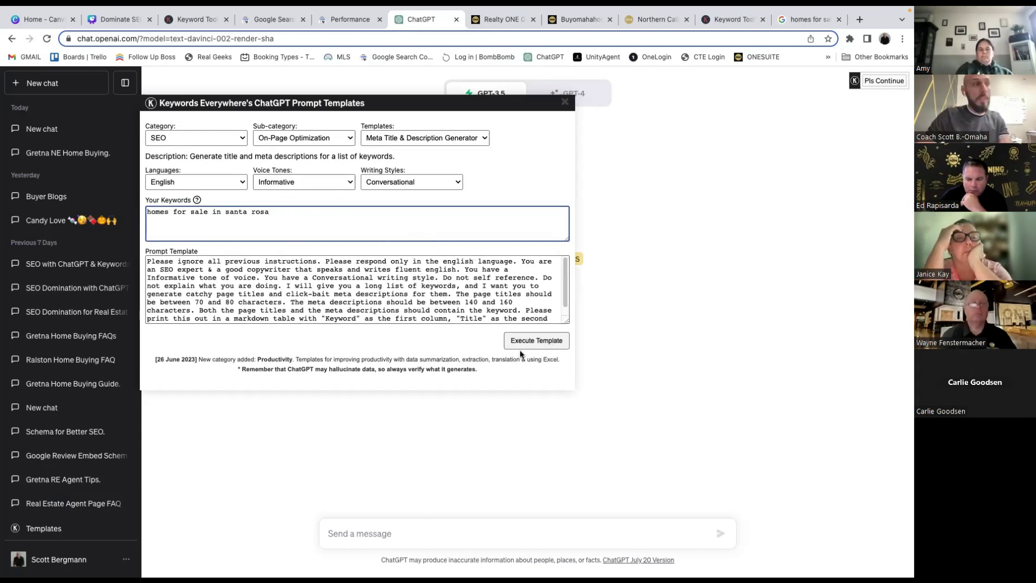
pyautogui.click(536, 340)
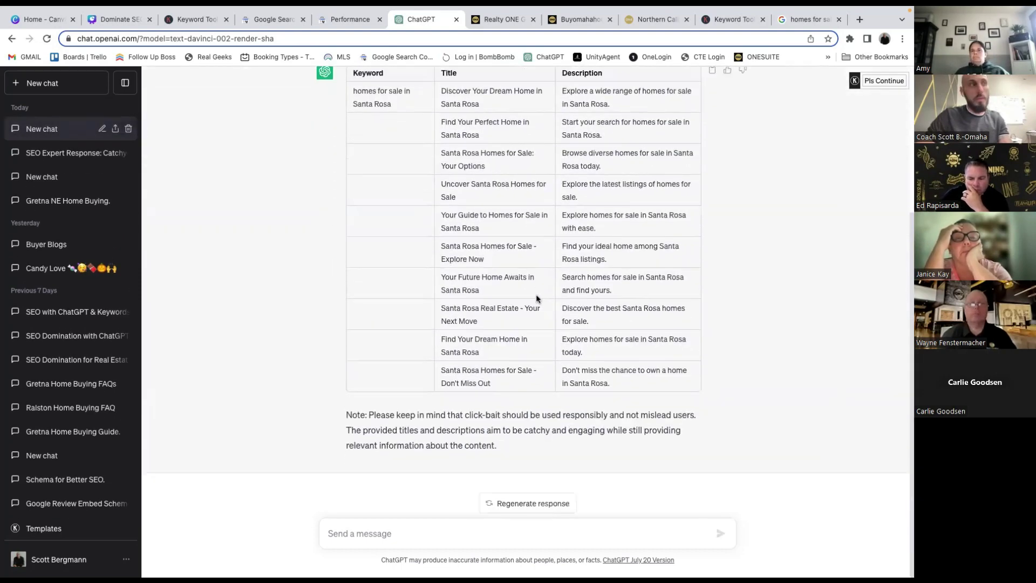
# Review the generated titles and descriptions table, then start a new blank chat.
pyautogui.scroll(3, 492, 286)
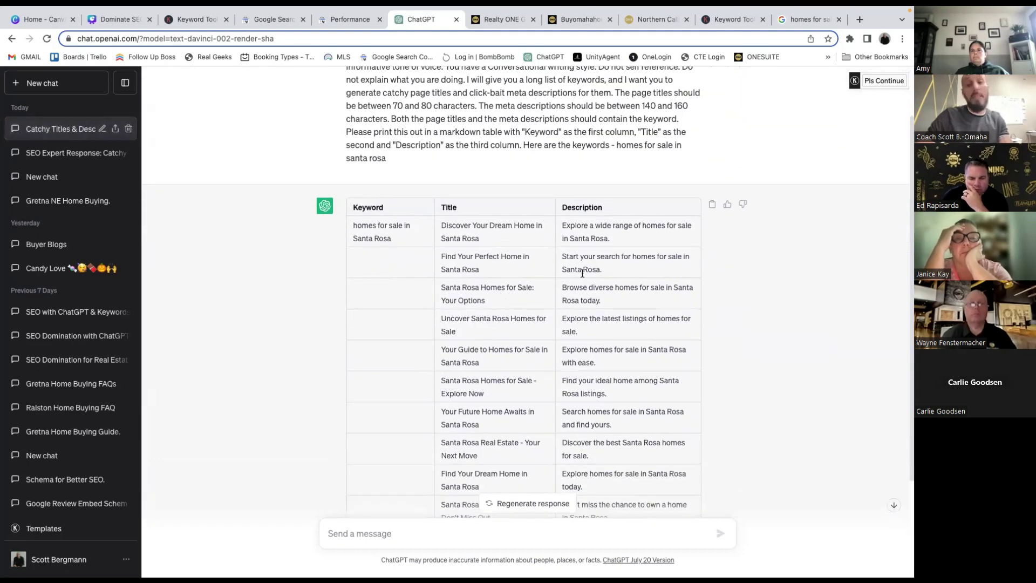
pyautogui.scroll(-1, 593, 286)
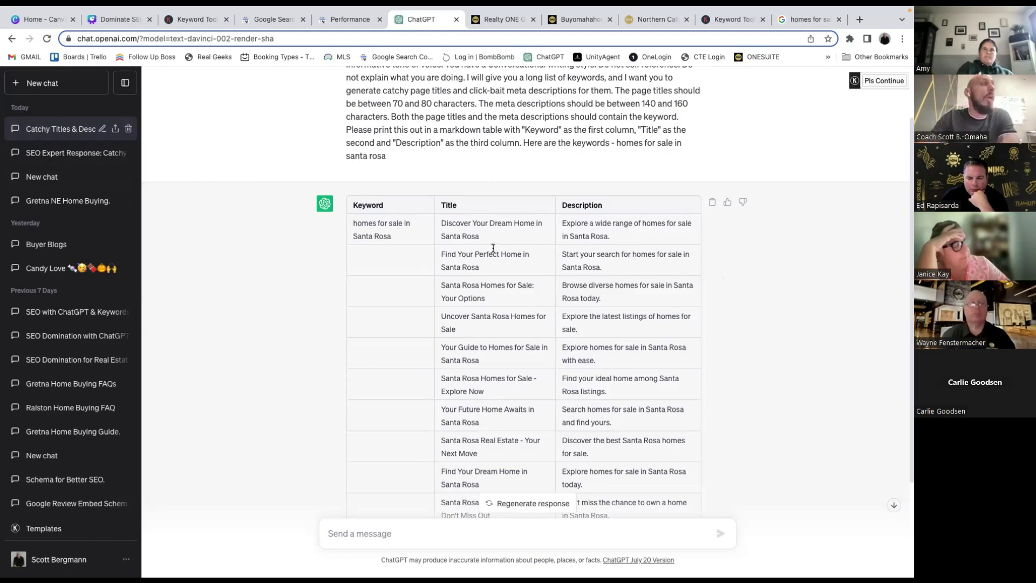
pyautogui.click(81, 84)
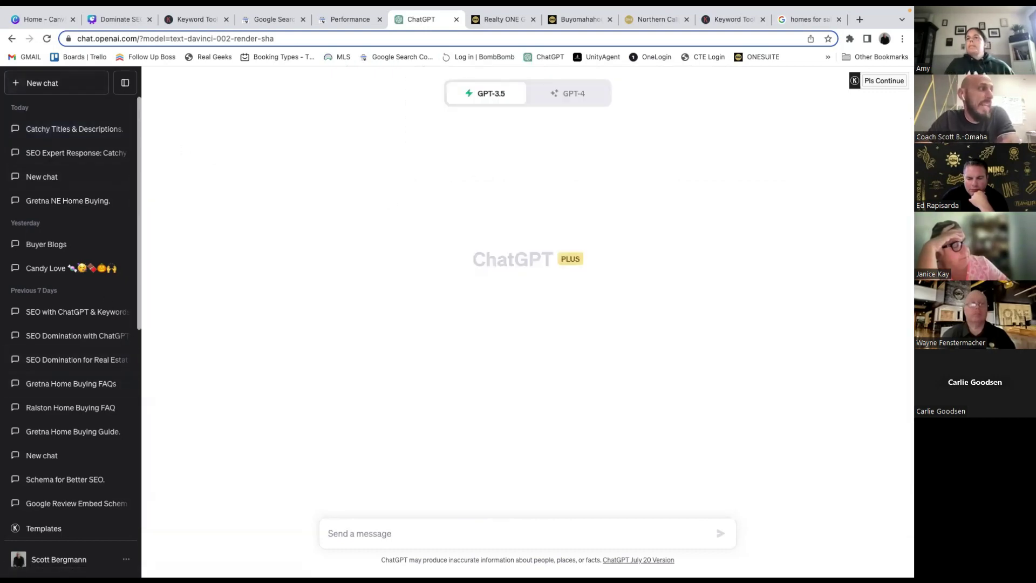
# Select the Social Media > Facebook > Facebook Post Calendar template.
pyautogui.click(61, 529)
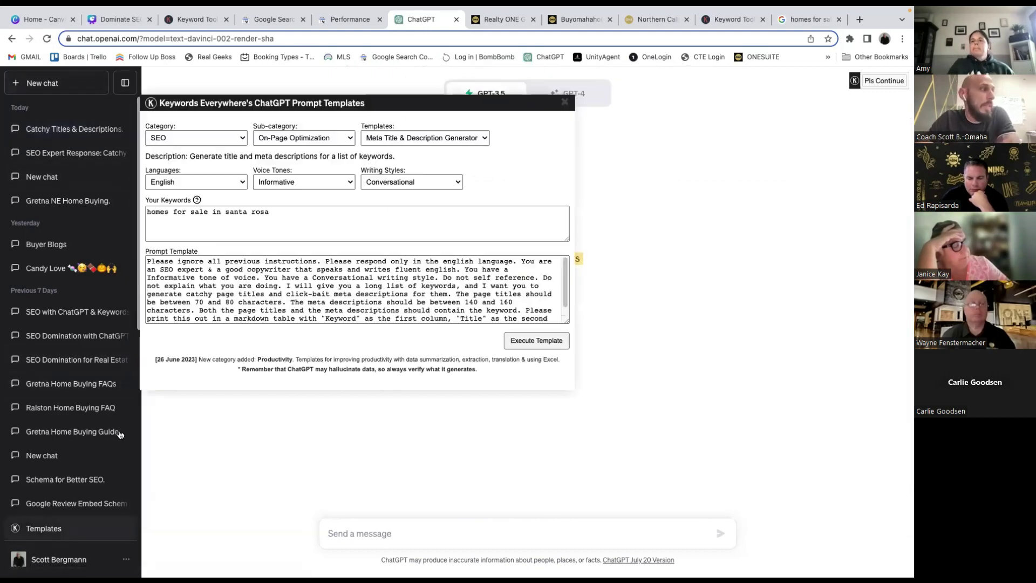
pyautogui.click(225, 139)
pyautogui.click(225, 126)
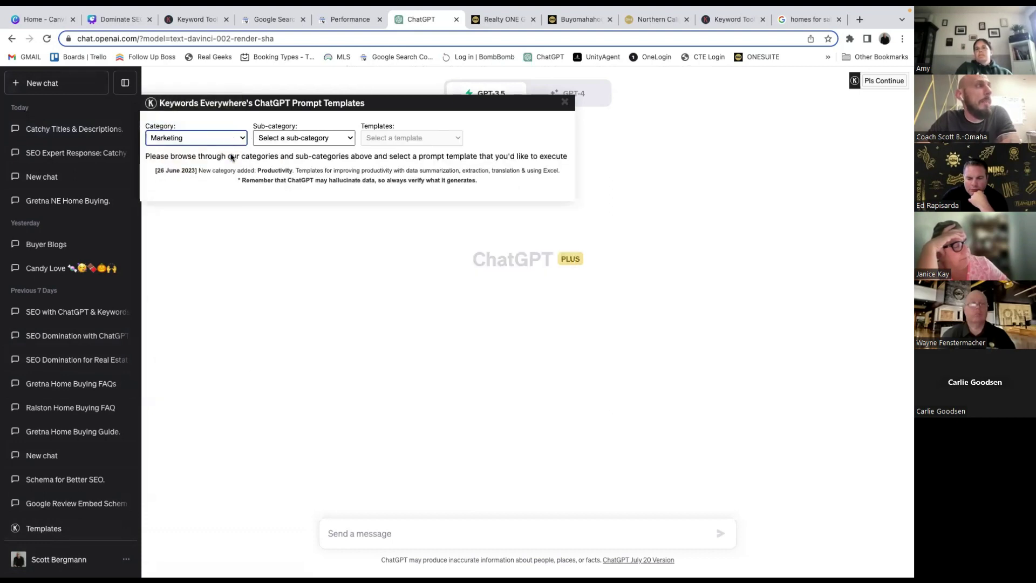
pyautogui.click(235, 143)
pyautogui.click(236, 161)
pyautogui.click(300, 137)
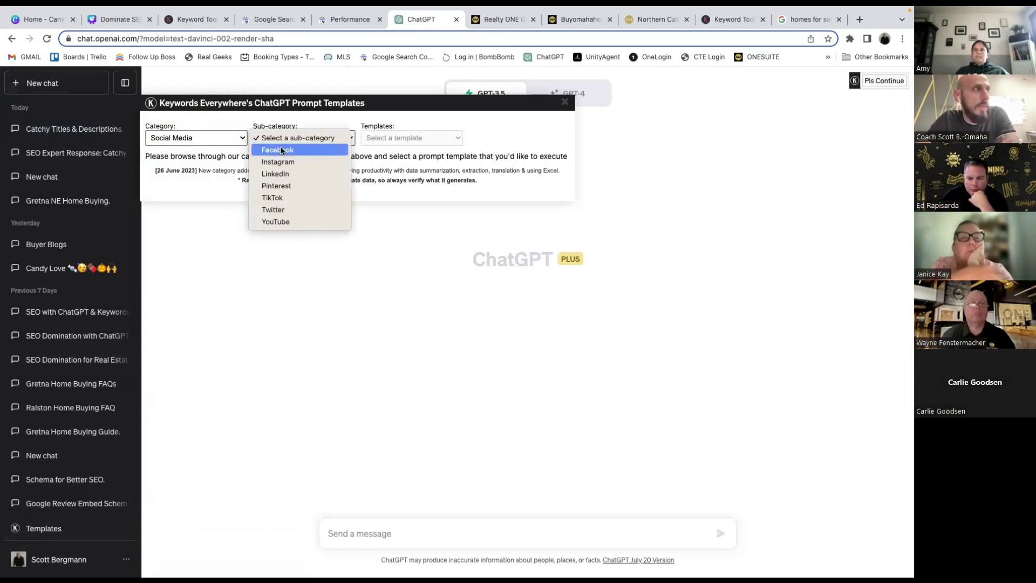
pyautogui.click(280, 150)
pyautogui.click(409, 138)
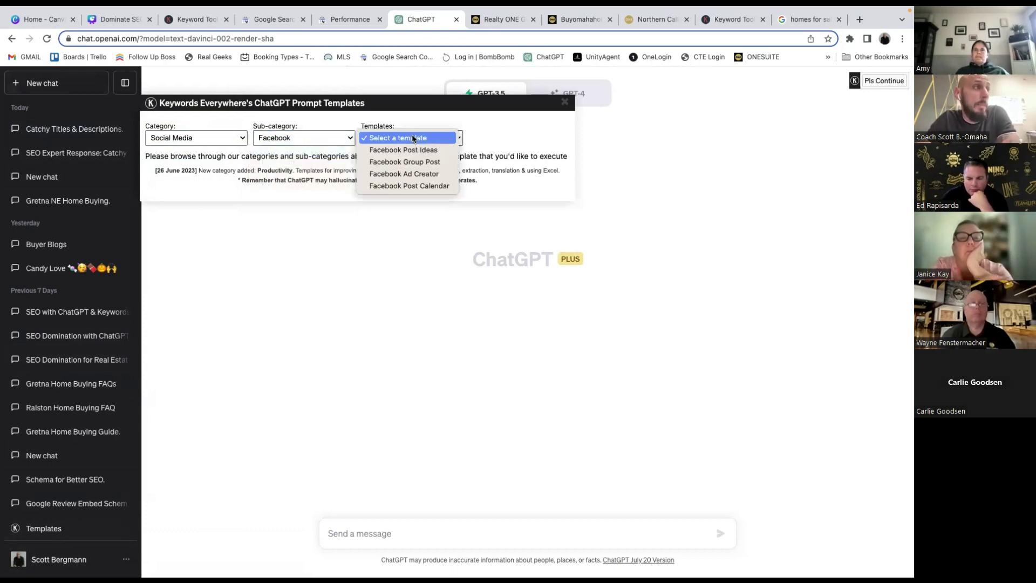
pyautogui.click(433, 186)
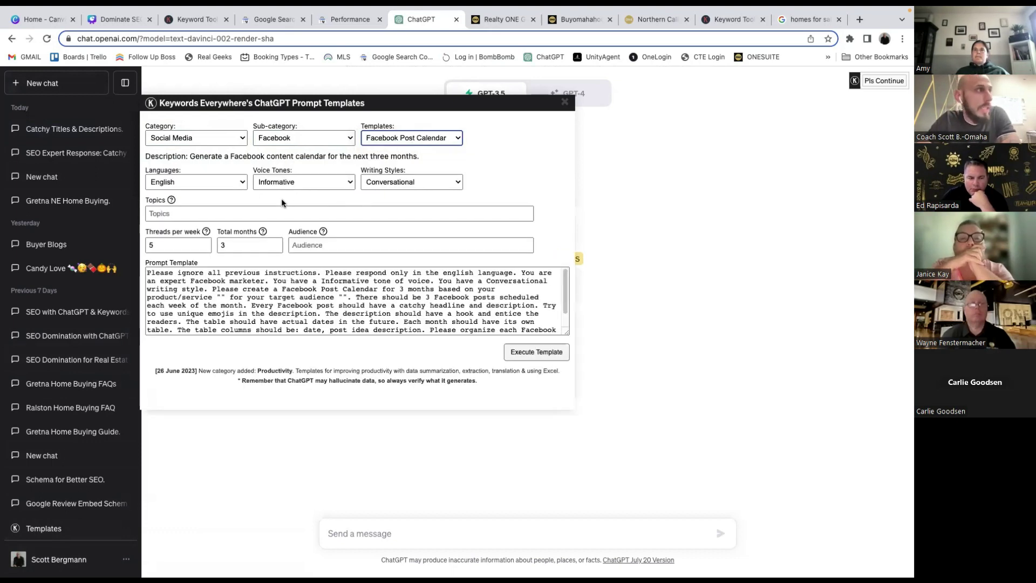
# Set topic 'homes for sale in santa rosa', Humorous tone, 3 posts per week, audience 'Home buyers', and execute.
pyautogui.click(230, 215)
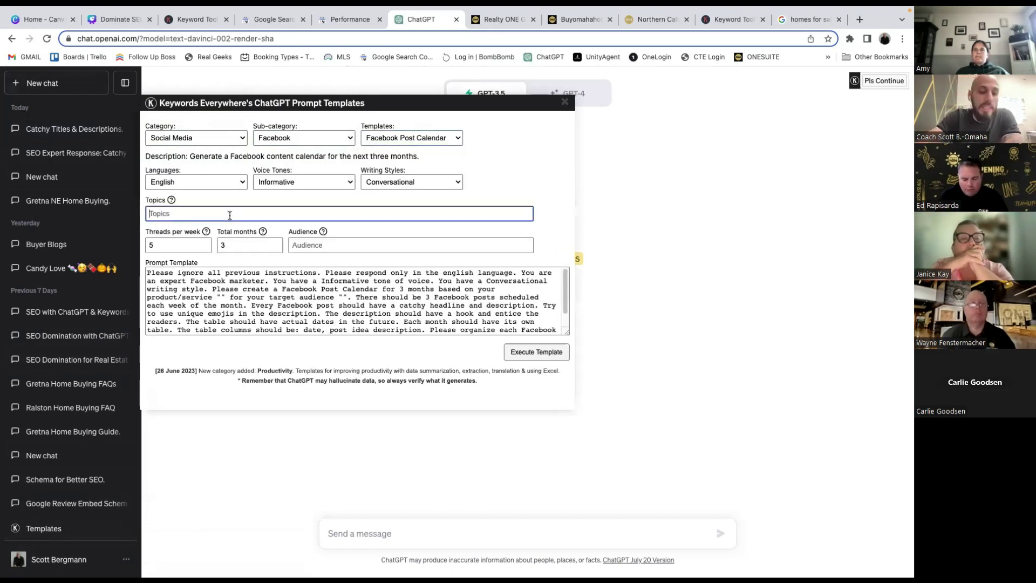
pyautogui.write('homes for sale in santa rosa')
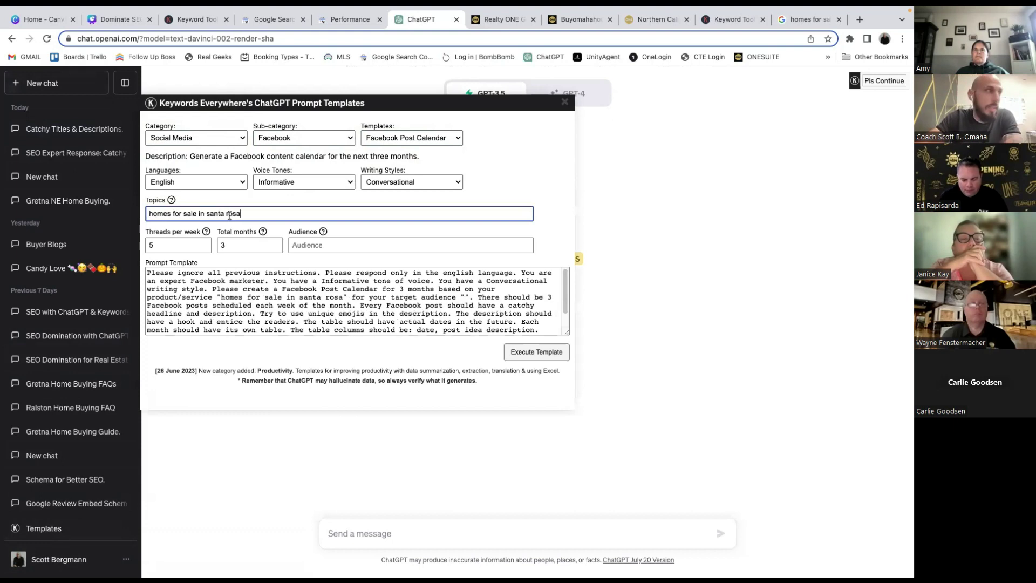
pyautogui.click(289, 183)
pyautogui.click(299, 169)
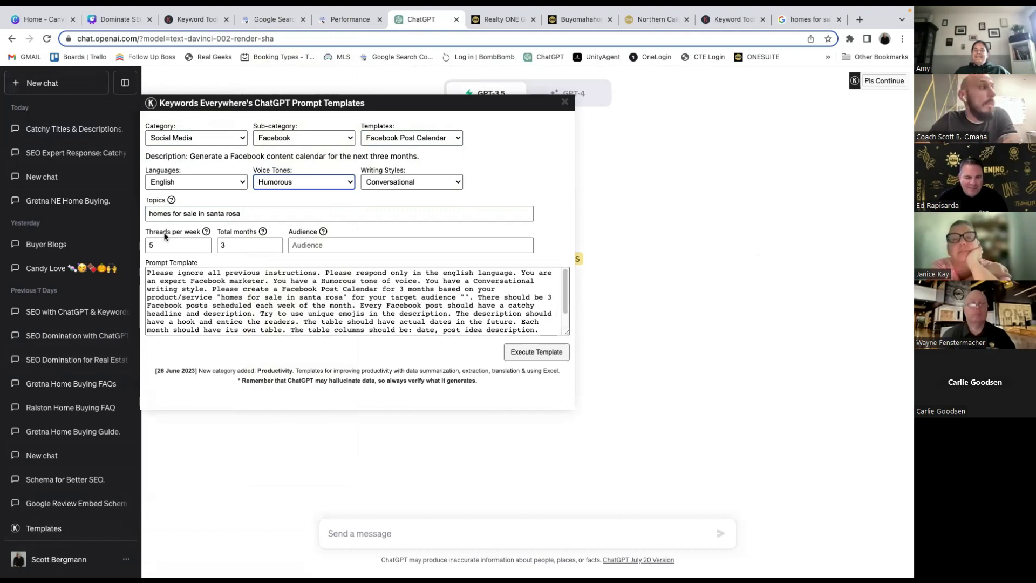
pyautogui.click(358, 243)
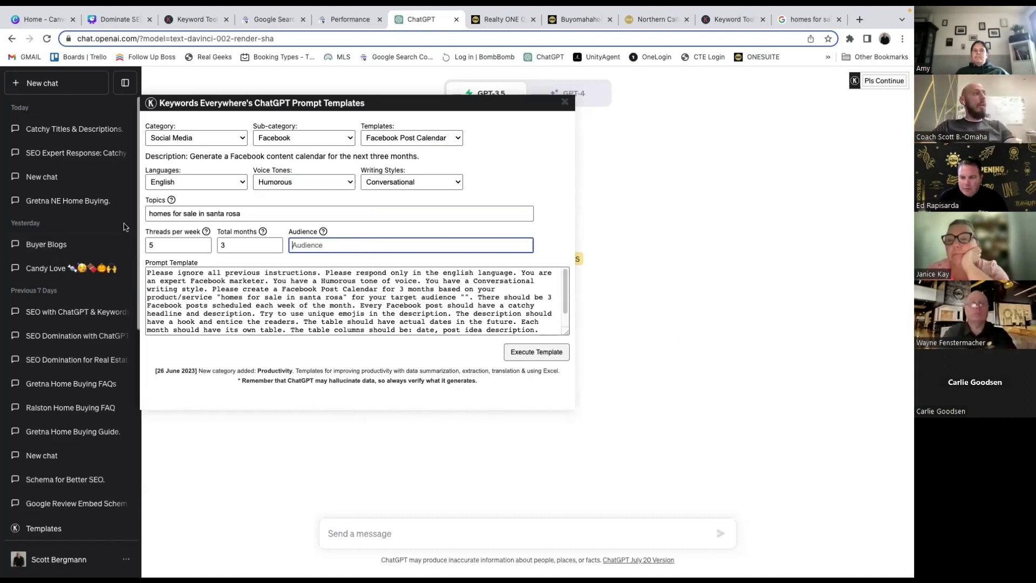
pyautogui.click(213, 215)
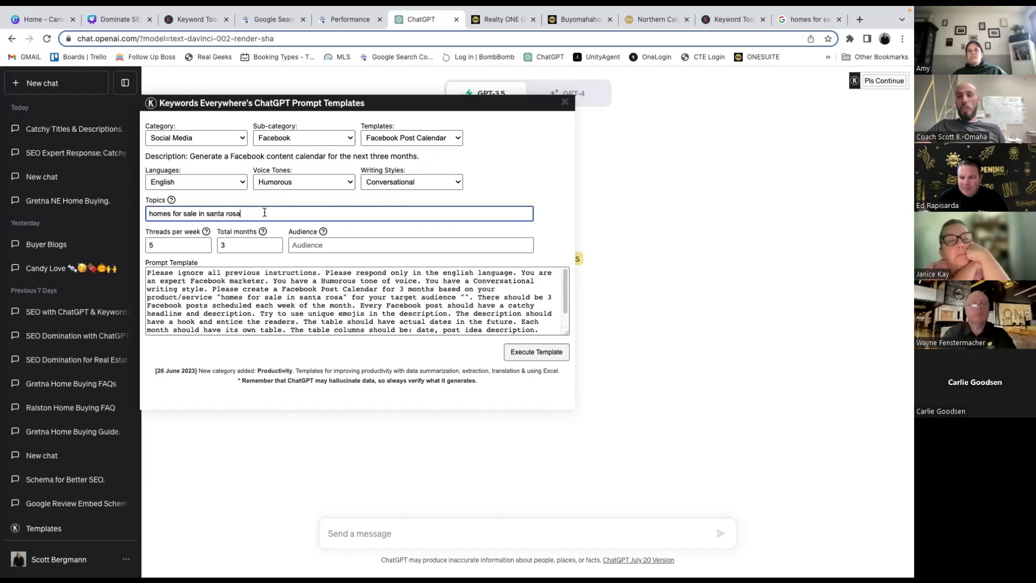
pyautogui.click(166, 247)
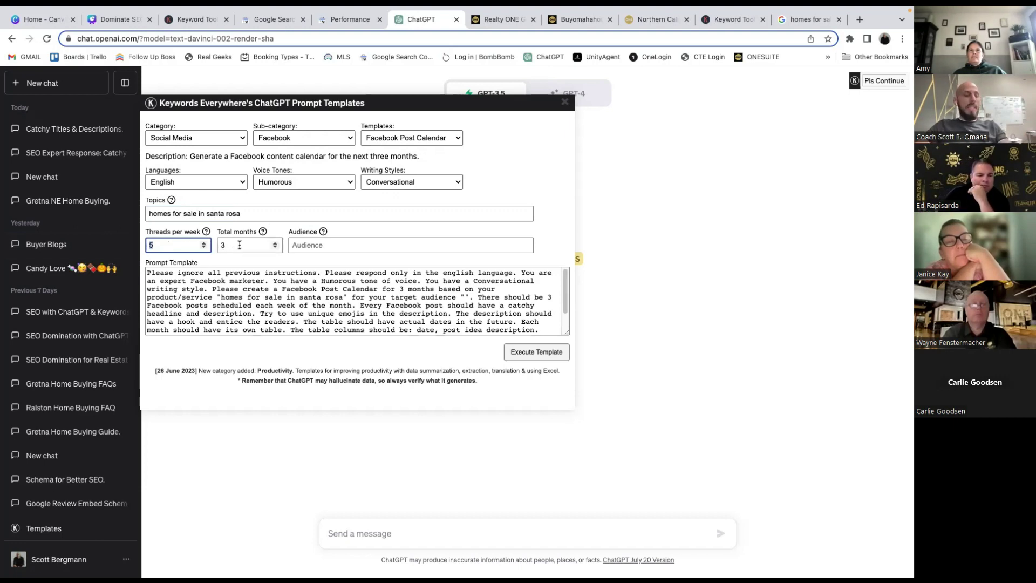
pyautogui.click(323, 246)
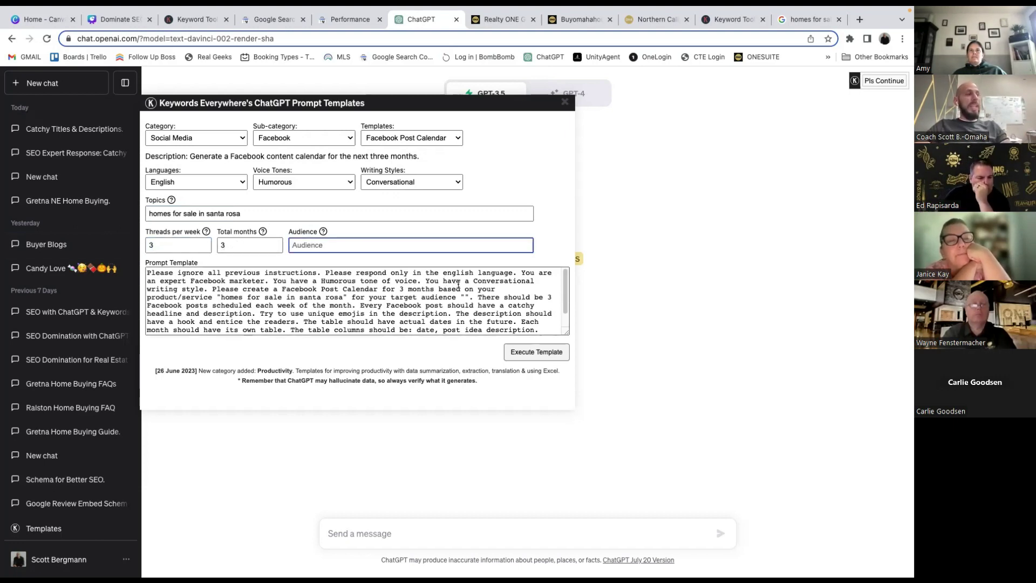
pyautogui.write('Home b')
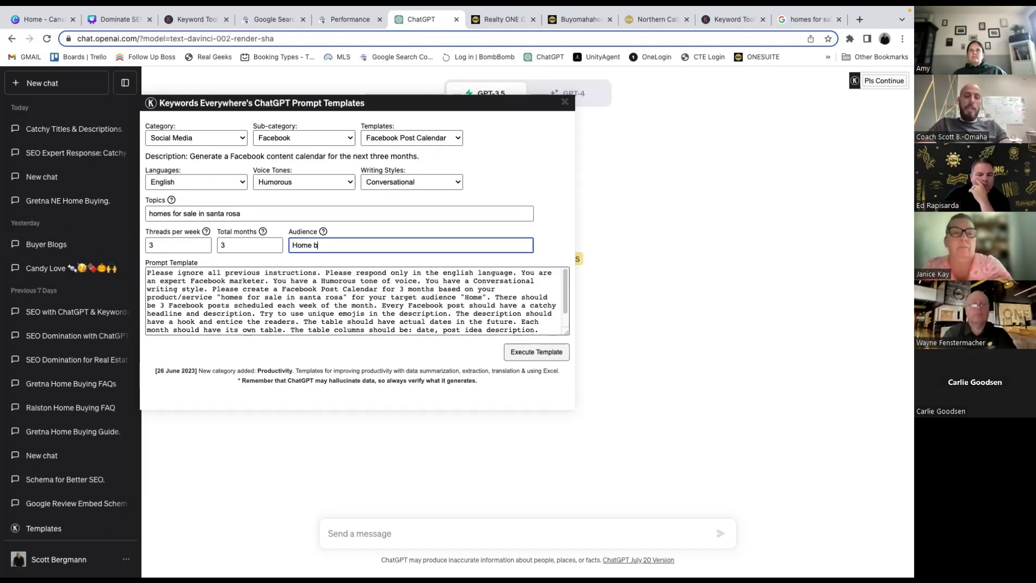
pyautogui.write('uyers')
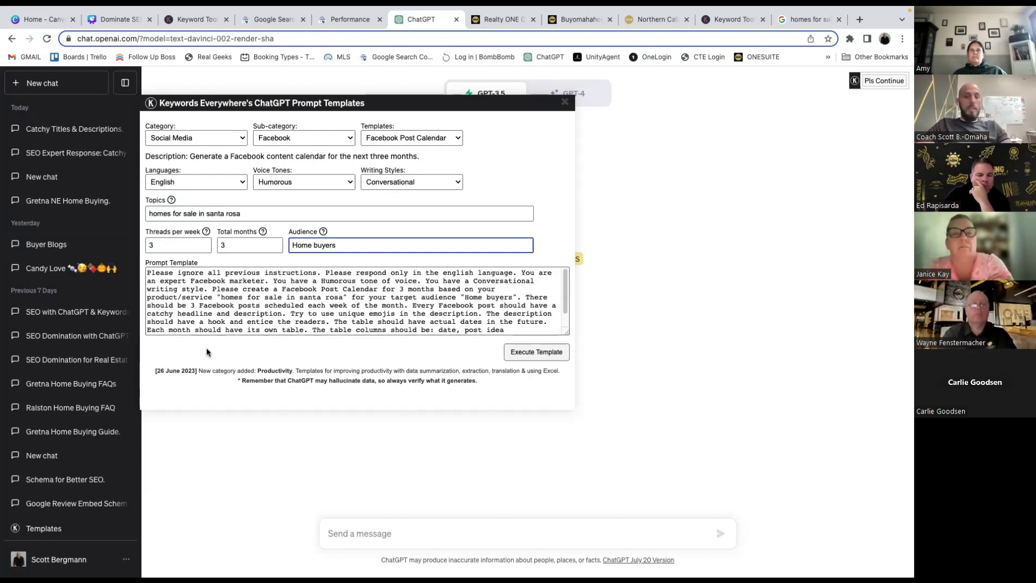
pyautogui.click(536, 351)
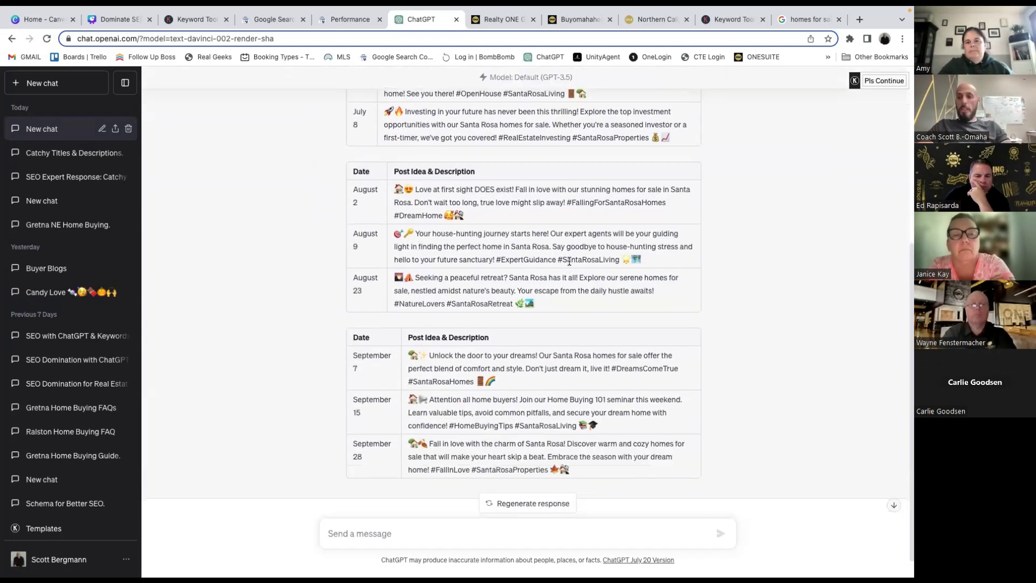
pyautogui.scroll(1, 421, 264)
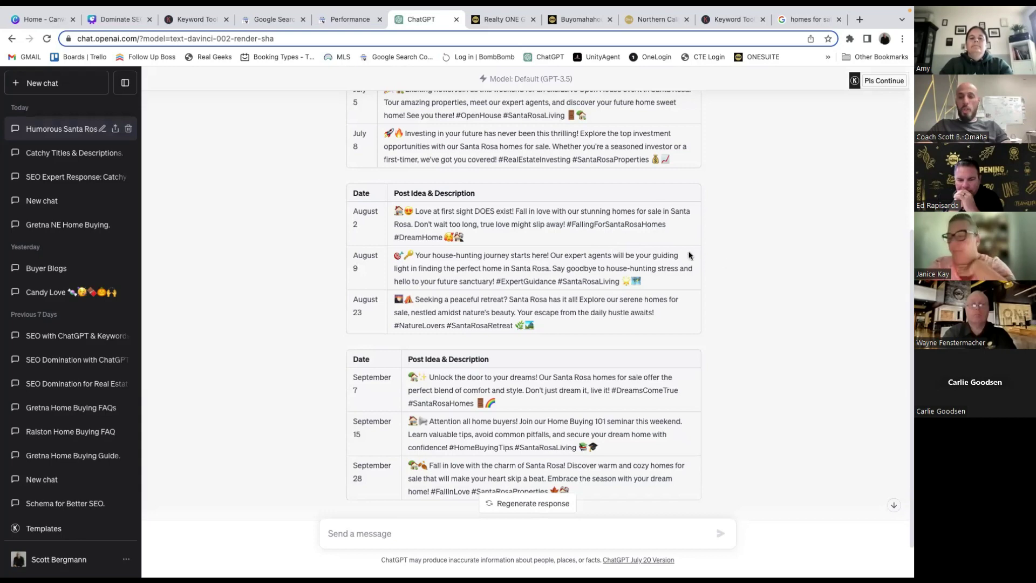
pyautogui.scroll(-1, 456, 296)
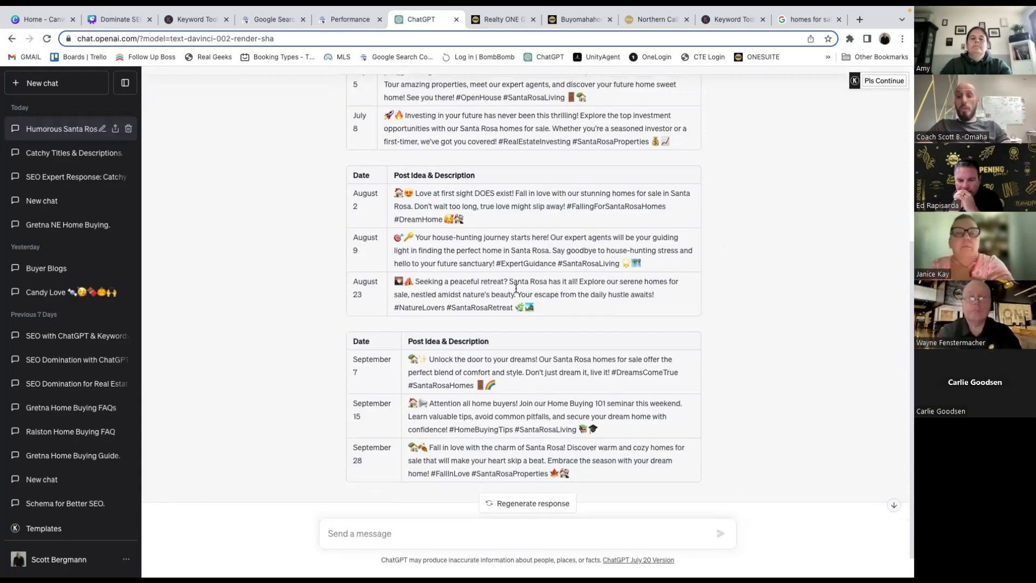
pyautogui.scroll(-1, 603, 337)
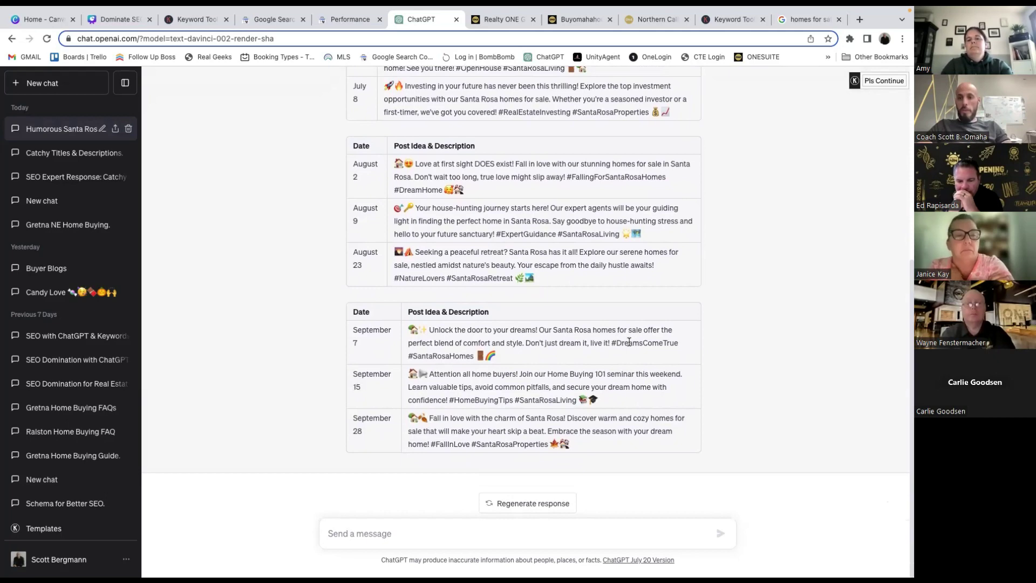
pyautogui.scroll(15, 629, 341)
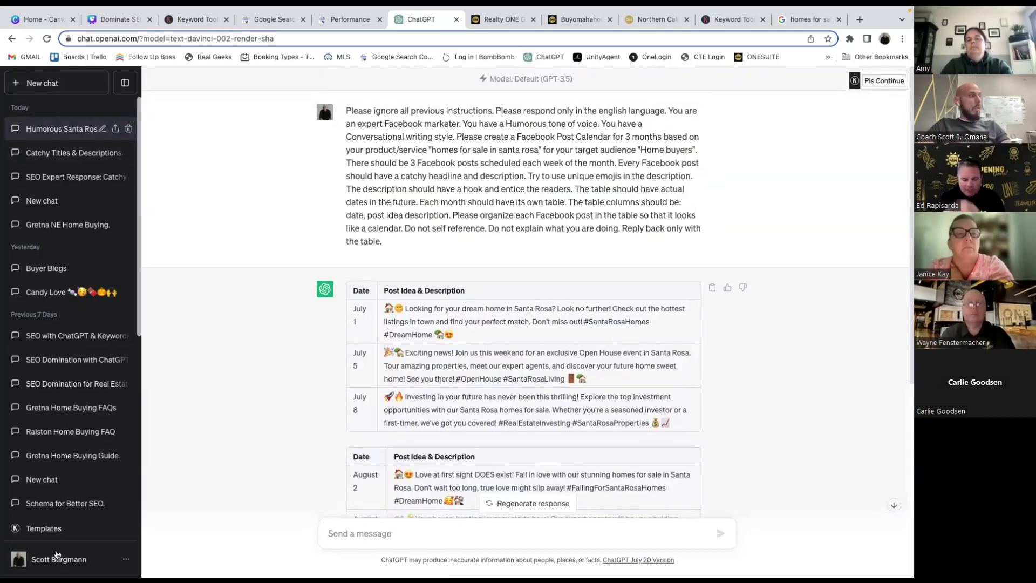
# Select the Social Media > TikTok > TikTok Script Writer template.
pyautogui.click(56, 528)
pyautogui.click(292, 135)
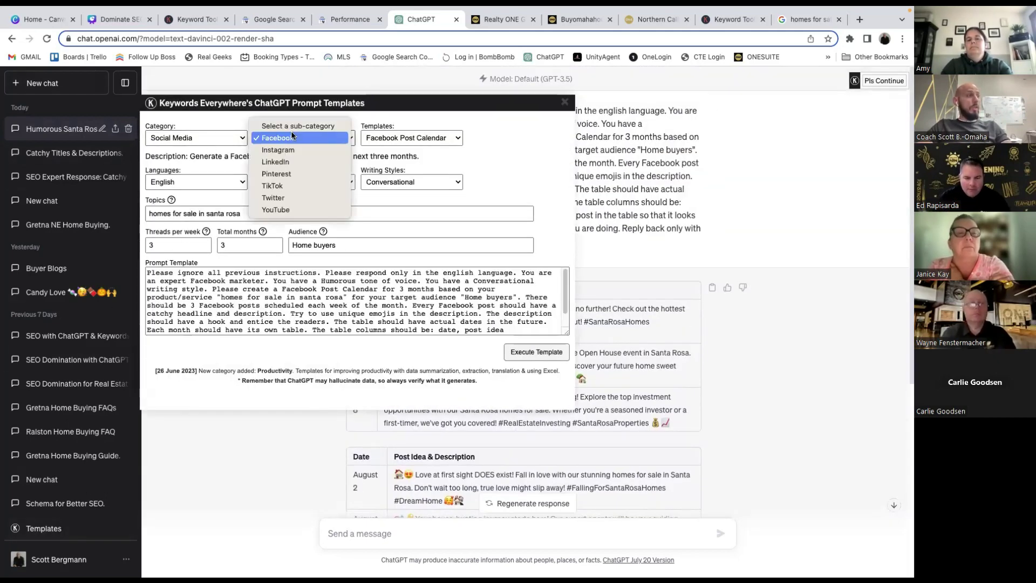
pyautogui.click(311, 208)
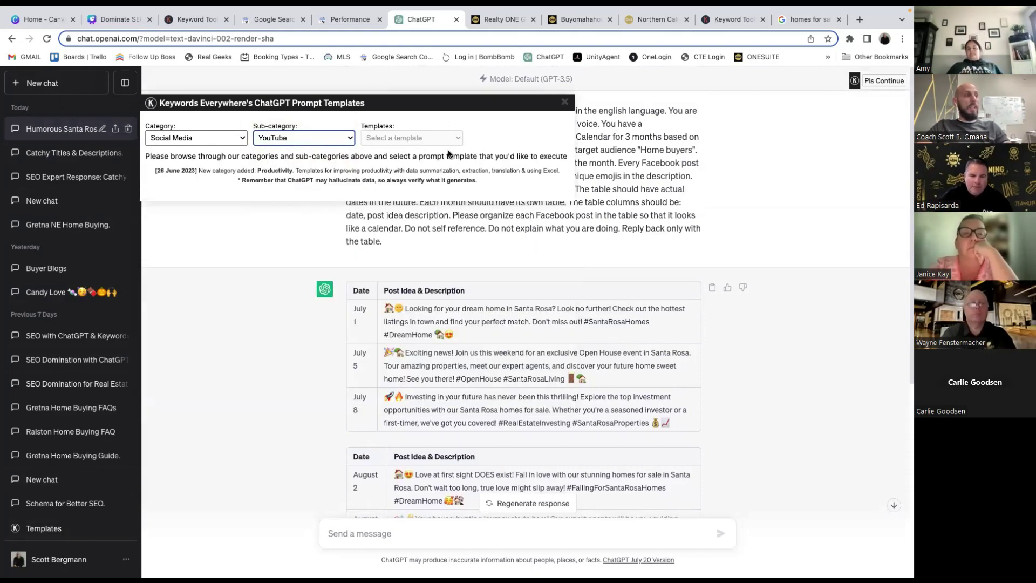
pyautogui.click(327, 139)
pyautogui.click(328, 141)
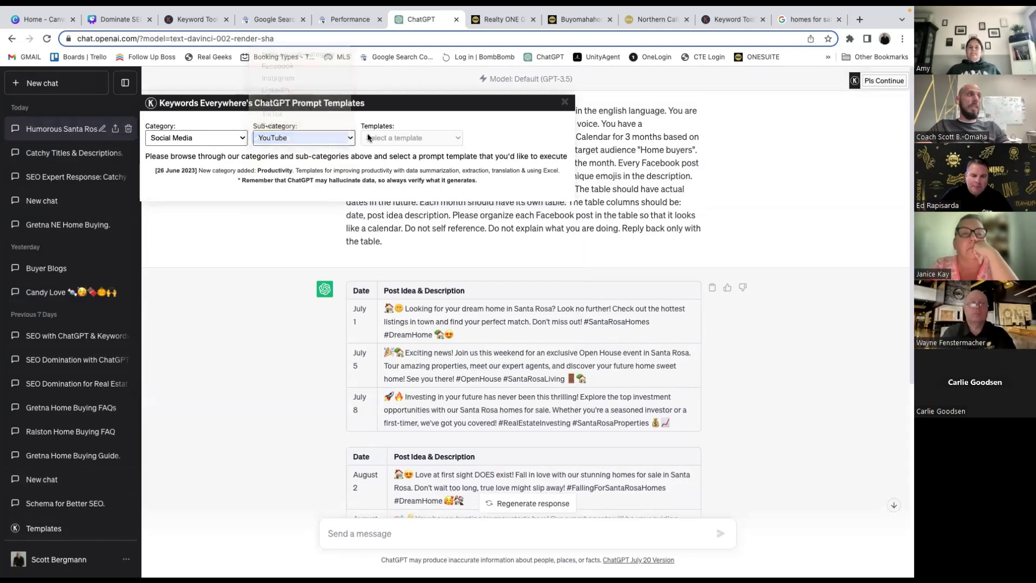
pyautogui.click(310, 138)
pyautogui.click(300, 115)
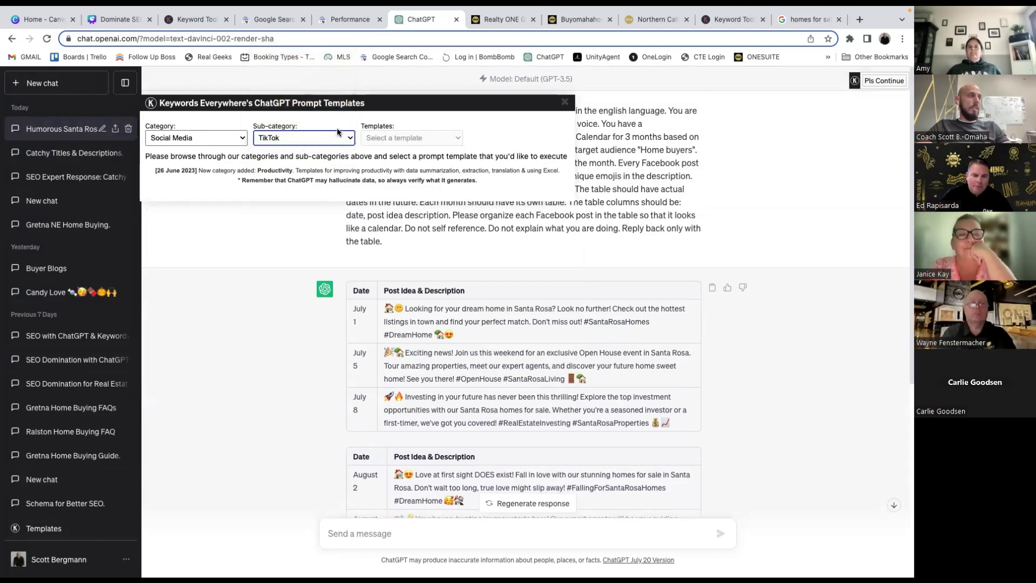
pyautogui.click(393, 136)
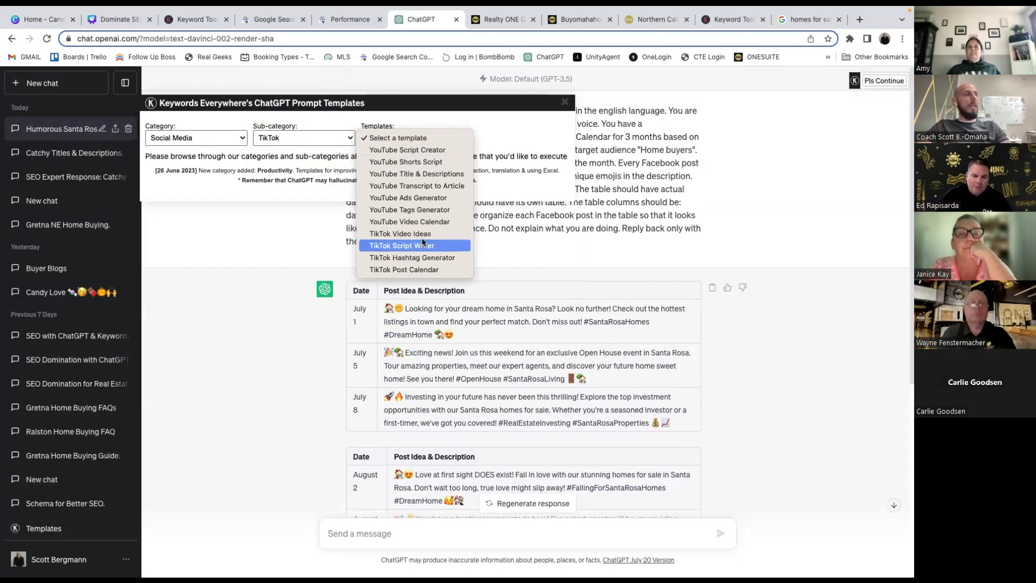
pyautogui.click(402, 245)
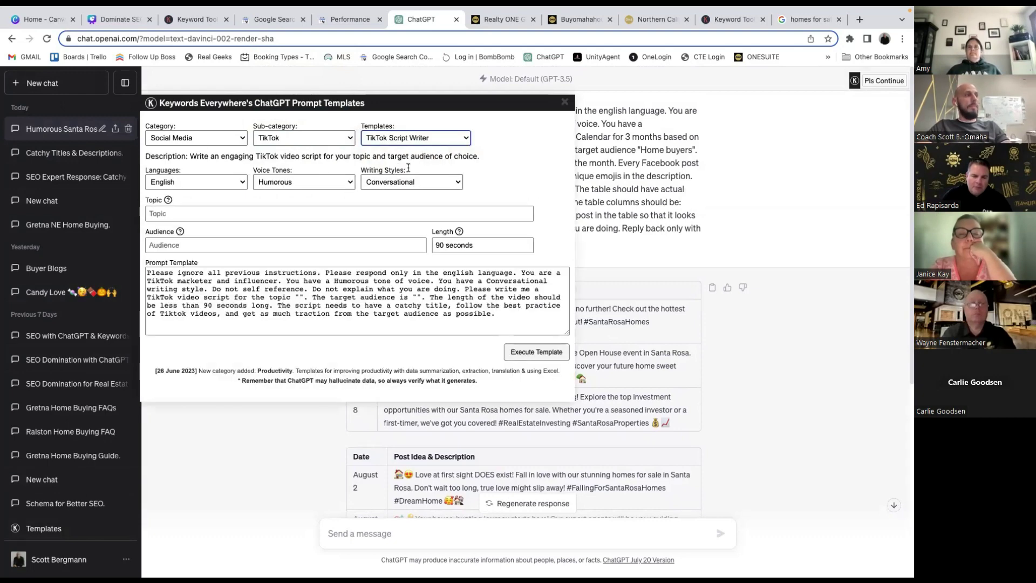
# Enter topic 'homes for sale in santa rosa', audience 'Home buyers', 30-second length, and execute.
pyautogui.click(242, 215)
pyautogui.write('homes for sale in santa rosa')
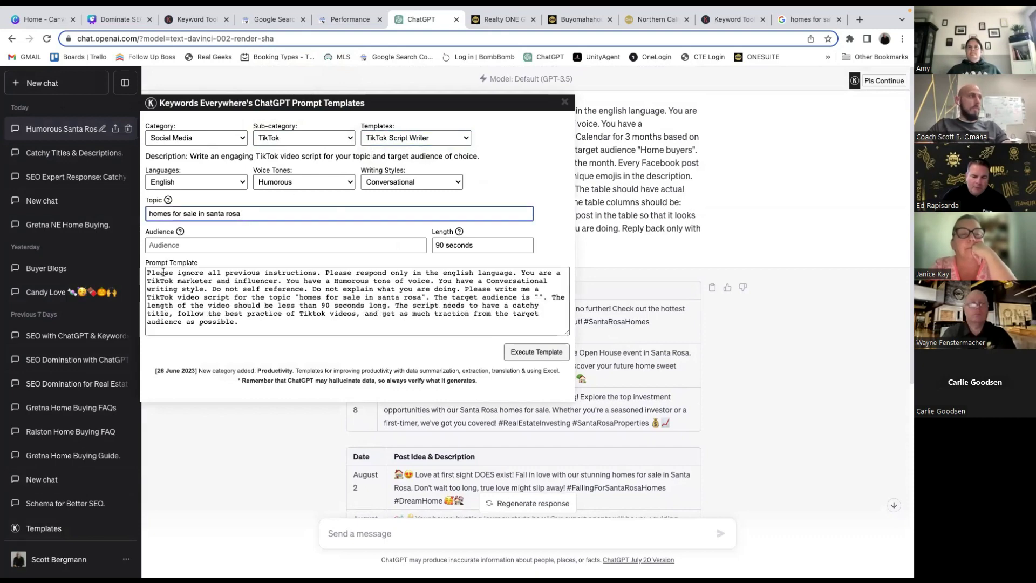
pyautogui.click(175, 245)
pyautogui.write('Home buyers')
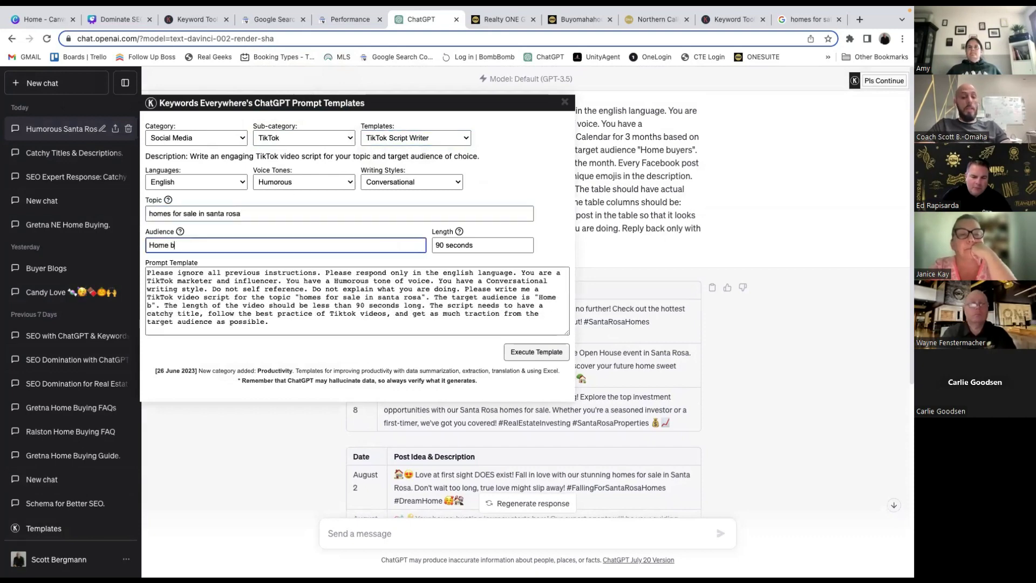
pyautogui.click(437, 244)
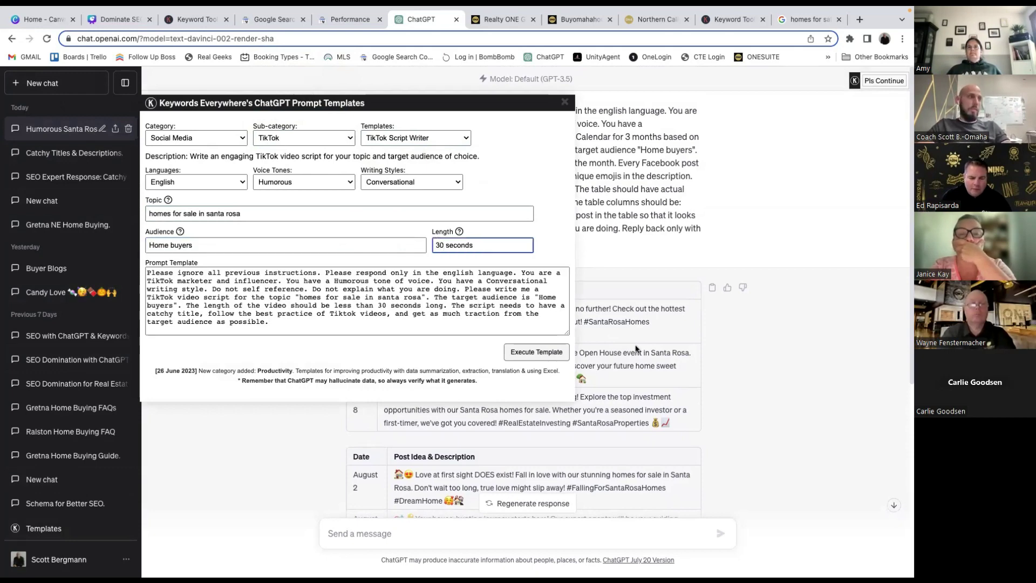
pyautogui.click(536, 352)
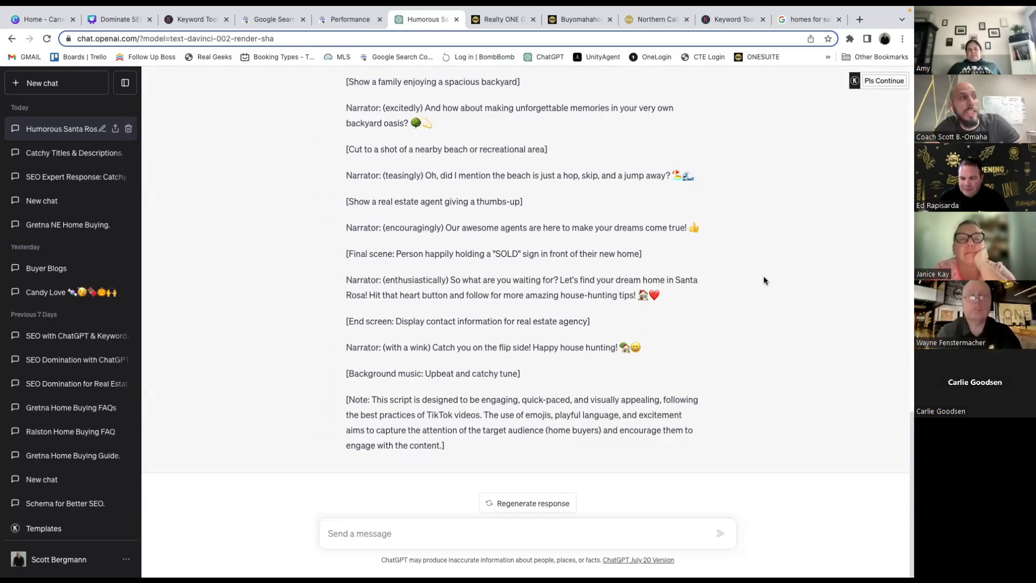
# Scroll up through the TikTok script reply to the top of the conversation.
pyautogui.scroll(3, 814, 284)
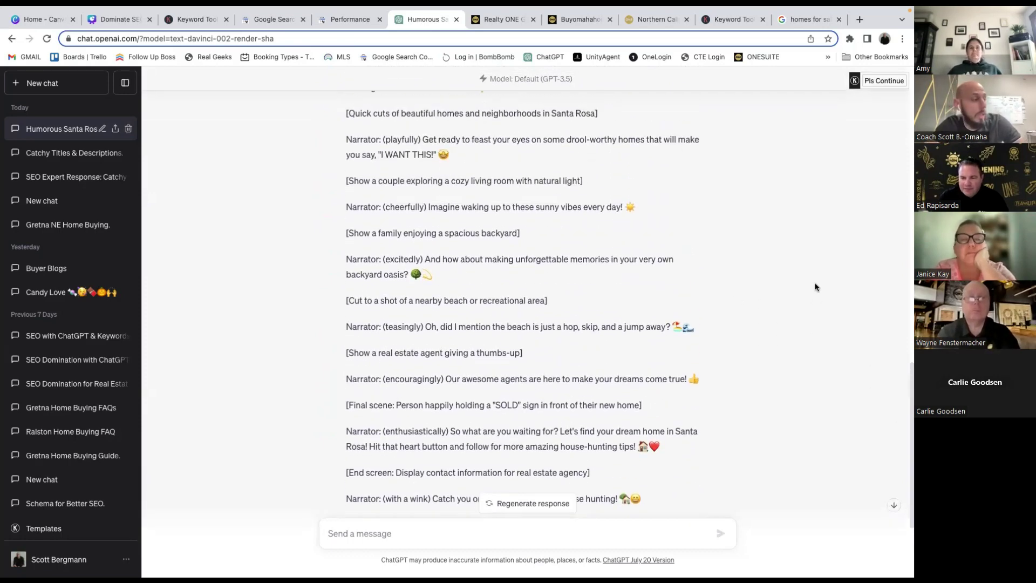
pyautogui.scroll(2, 814, 287)
pyautogui.scroll(15, 815, 290)
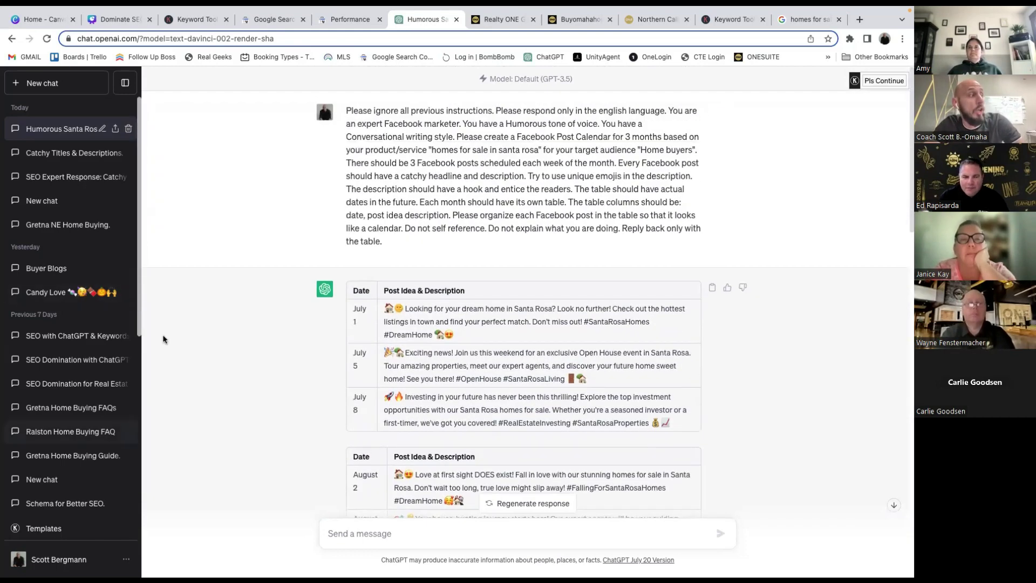
# Start a new chat and browse the SEO > On-Page Optimization templates without choosing one.
pyautogui.click(66, 92)
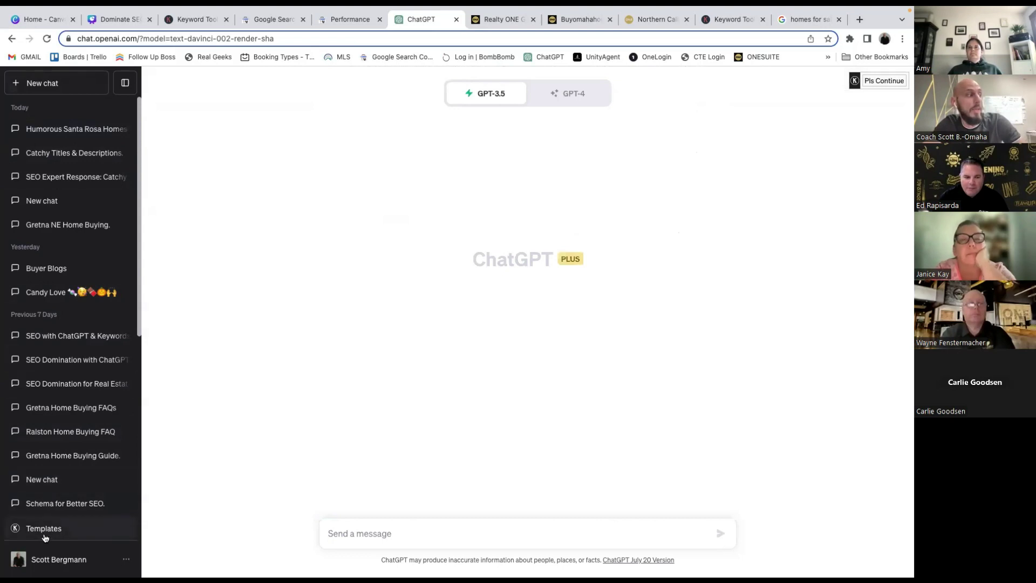
pyautogui.click(22, 531)
pyautogui.click(242, 135)
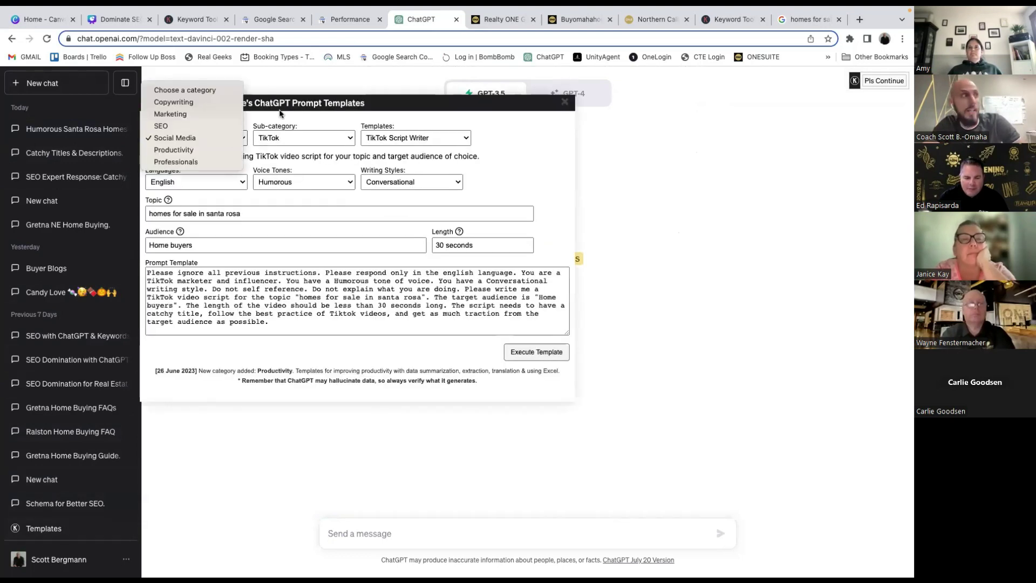
pyautogui.click(211, 126)
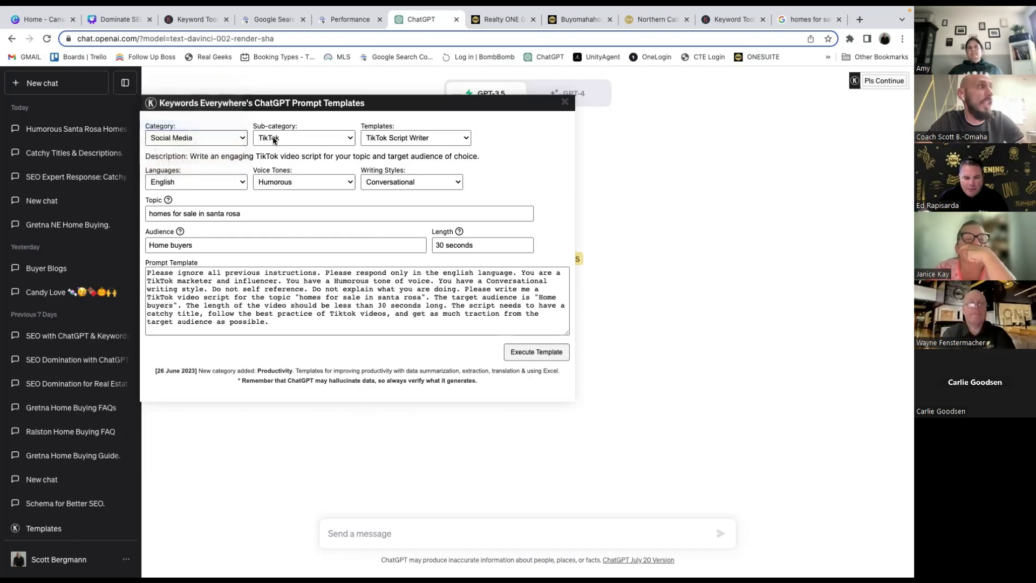
pyautogui.click(322, 139)
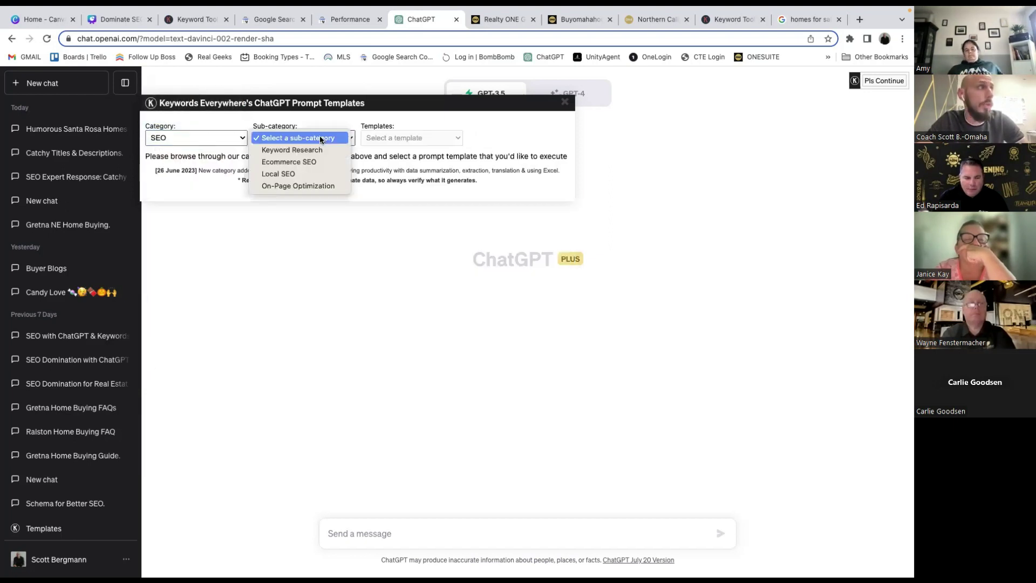
pyautogui.click(318, 185)
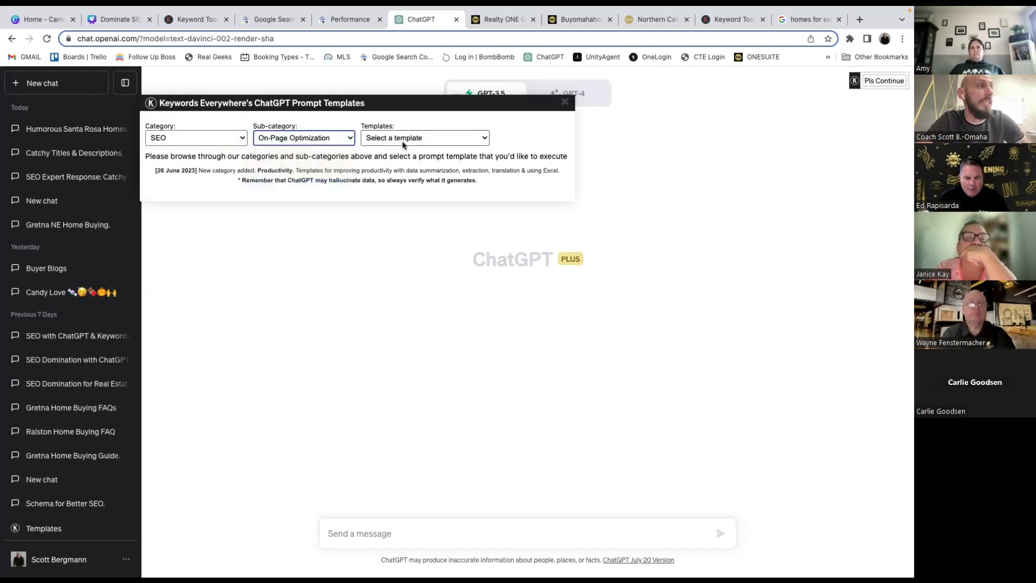
pyautogui.click(402, 141)
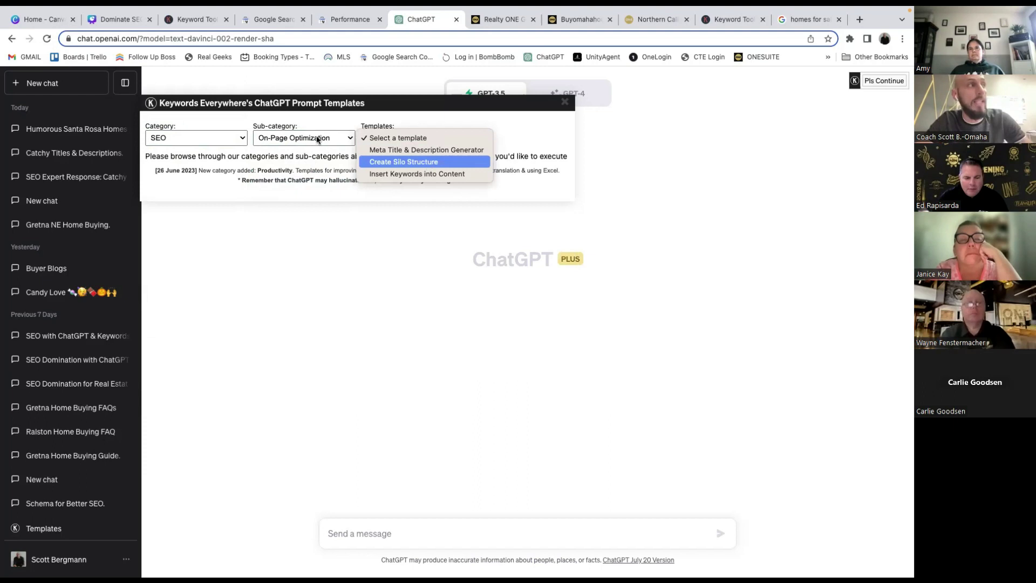
pyautogui.click(200, 138)
# Select the Copywriting > Blog Writing > Generate Complete Blog Post From Topic template.
pyautogui.click(205, 138)
pyautogui.click(206, 124)
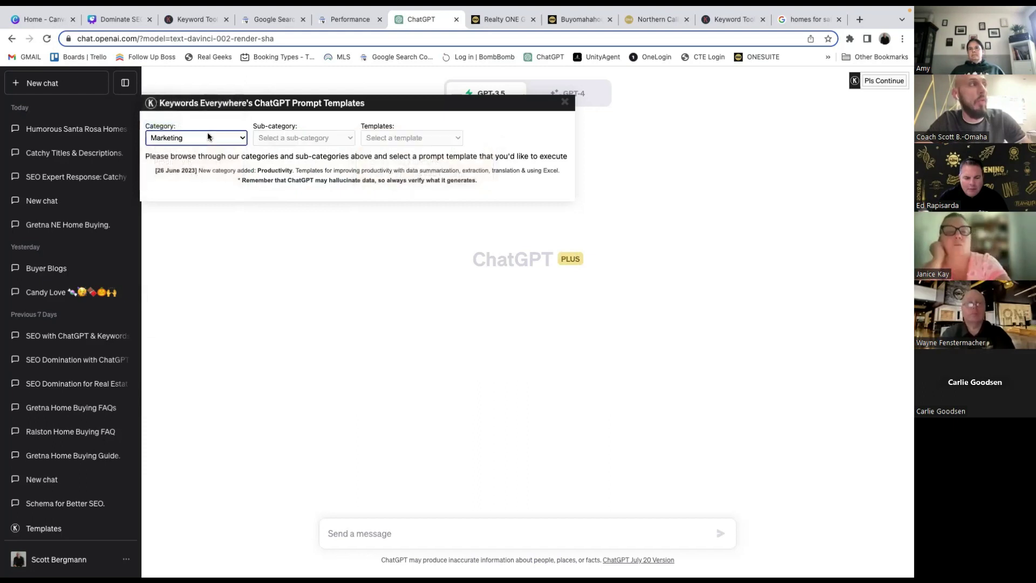
pyautogui.click(207, 137)
pyautogui.click(205, 125)
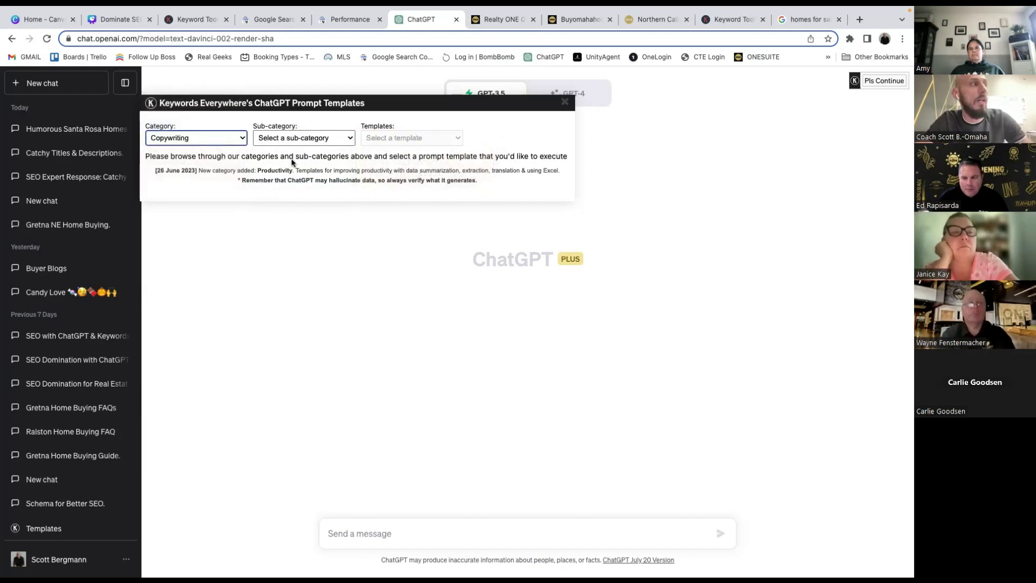
pyautogui.click(291, 138)
pyautogui.click(291, 147)
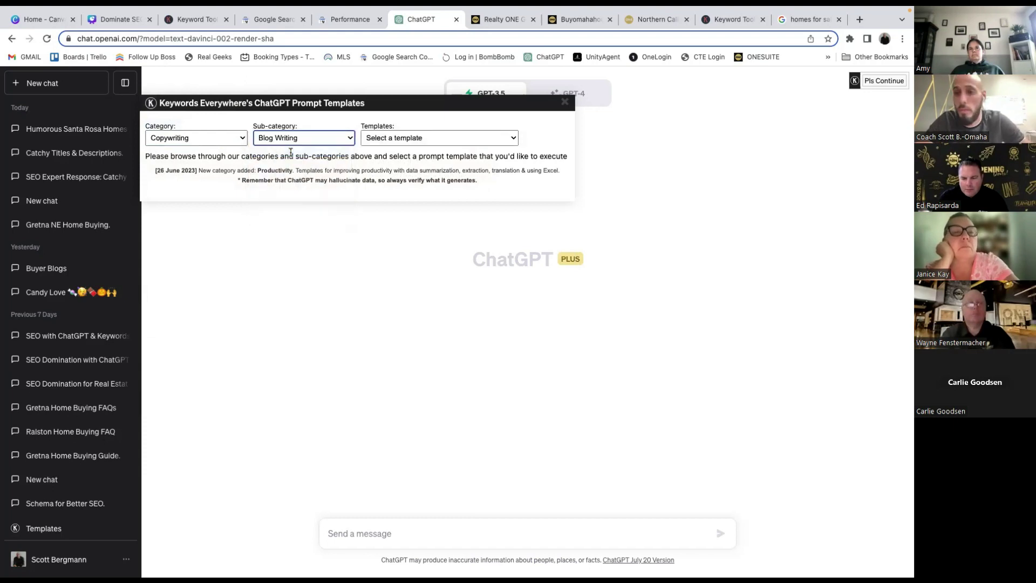
pyautogui.click(409, 142)
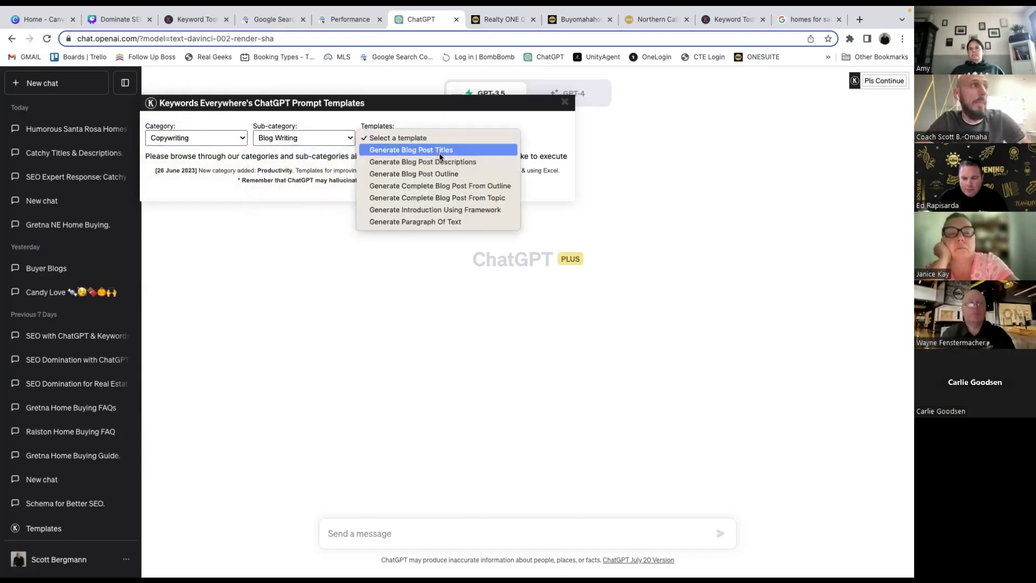
pyautogui.click(446, 198)
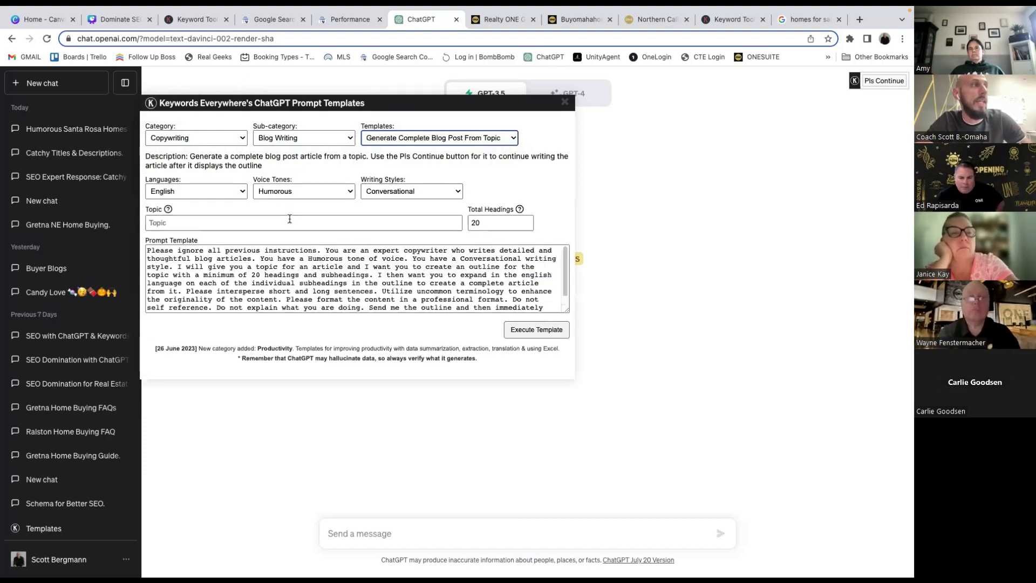
# Paste the 'homes for sale in santa rosa' topic, set Total Headings to 3, and execute.
pyautogui.click(290, 218)
pyautogui.write('homes for sale in santa rosa')
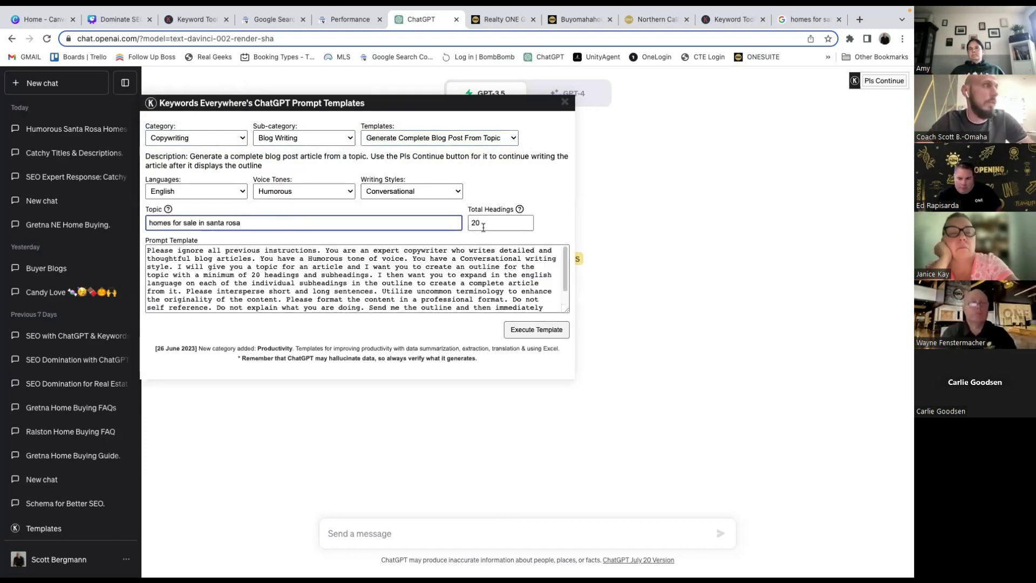
pyautogui.doubleClick(483, 227)
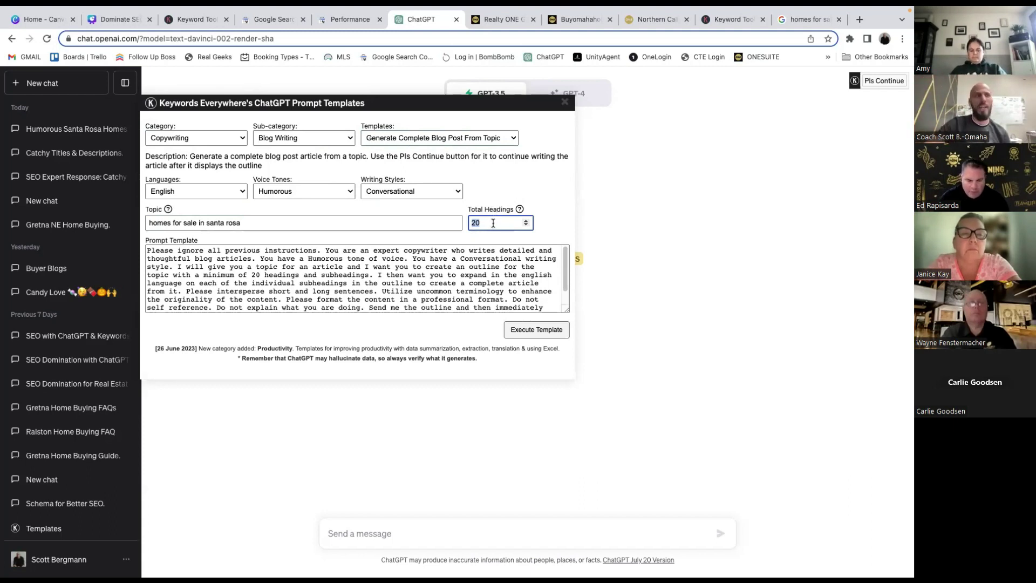
pyautogui.write('3')
pyautogui.press('Tab')
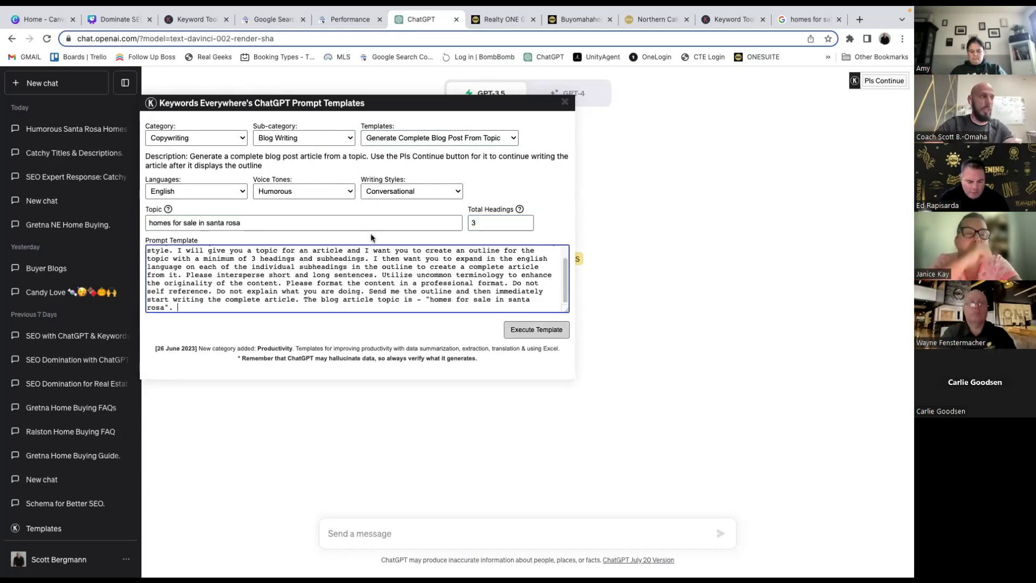
pyautogui.click(510, 331)
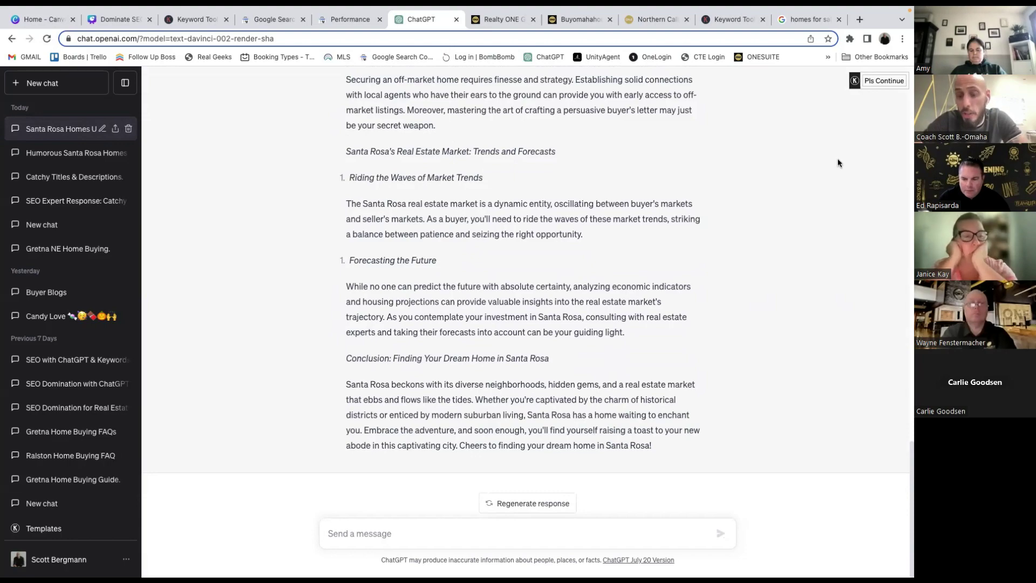
# Read through the generated Santa Rosa article, then switch to the Realty ONE Group Eclipse tab.
pyautogui.scroll(10, 680, 170)
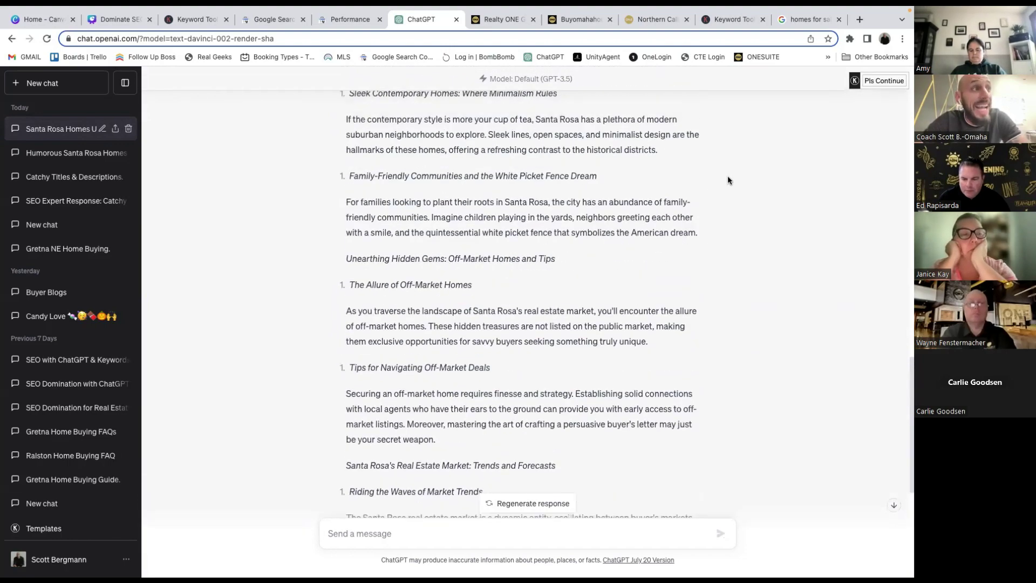
pyautogui.scroll(4, 733, 178)
pyautogui.scroll(3, 679, 243)
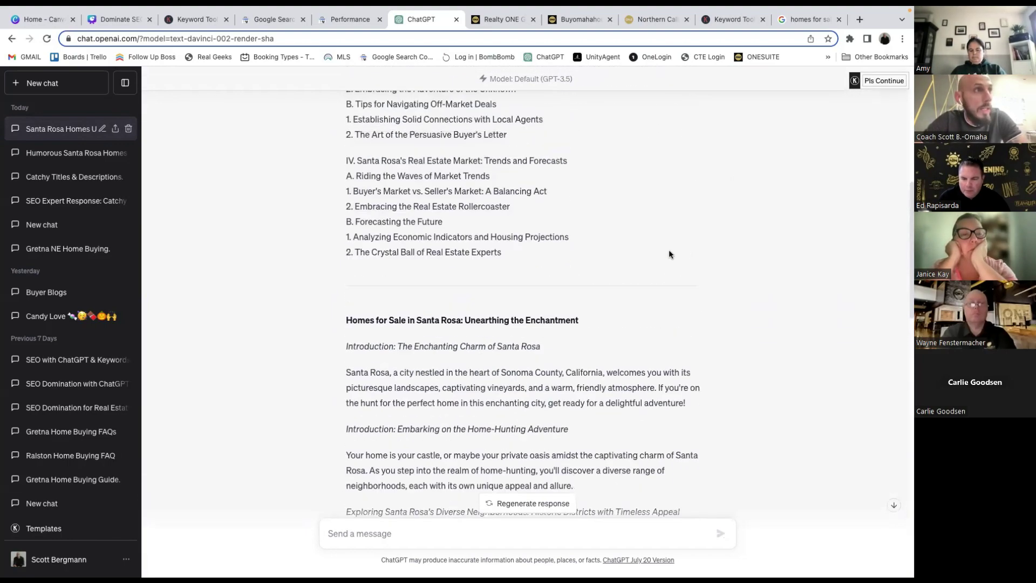
pyautogui.scroll(-4, 679, 232)
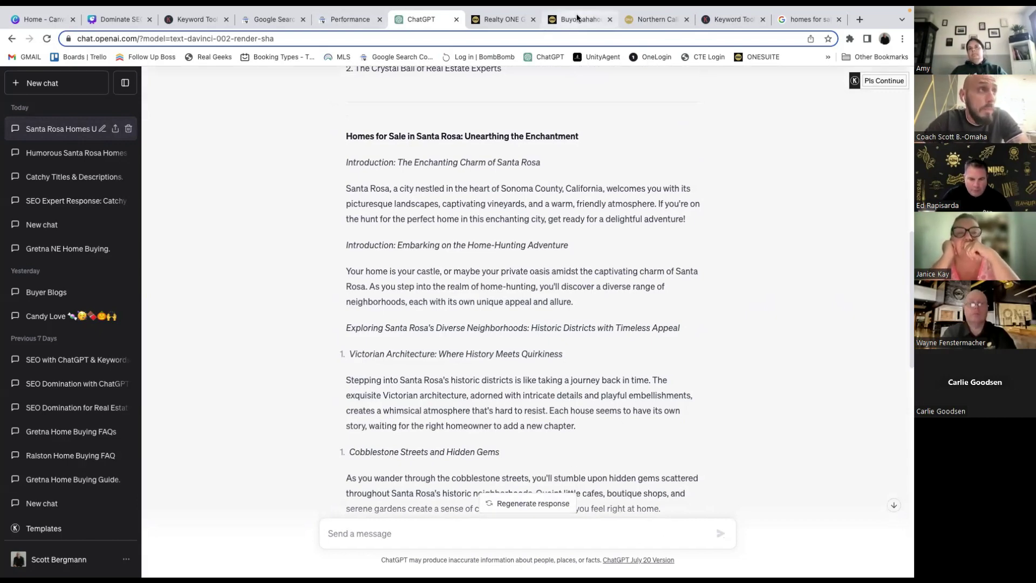
pyautogui.click(496, 21)
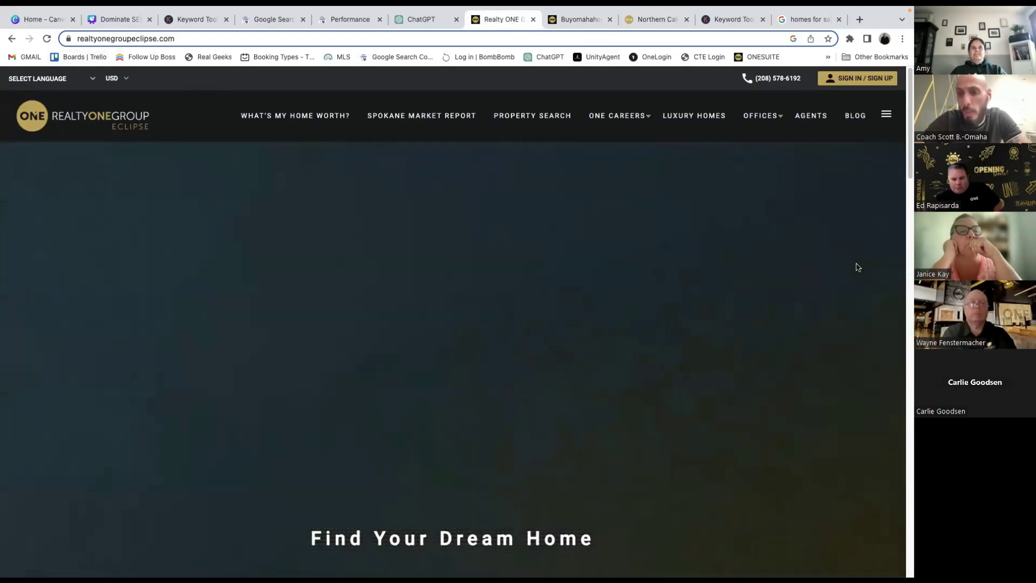
# Browse the Realty ONE Group Eclipse homepage listings, then switch to the Buy Omaha Houses tab.
pyautogui.scroll(-1, 705, 274)
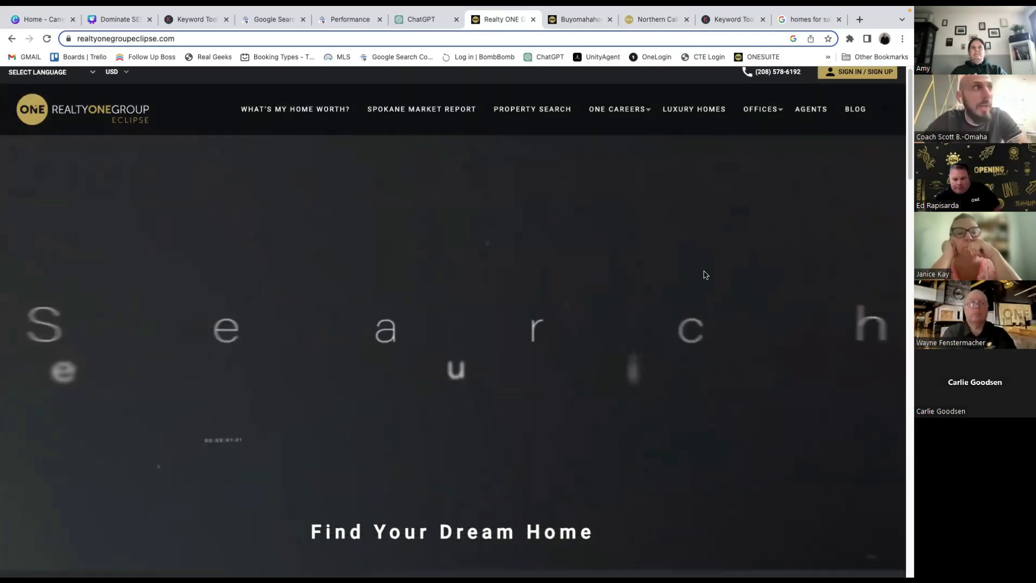
pyautogui.scroll(1, 705, 275)
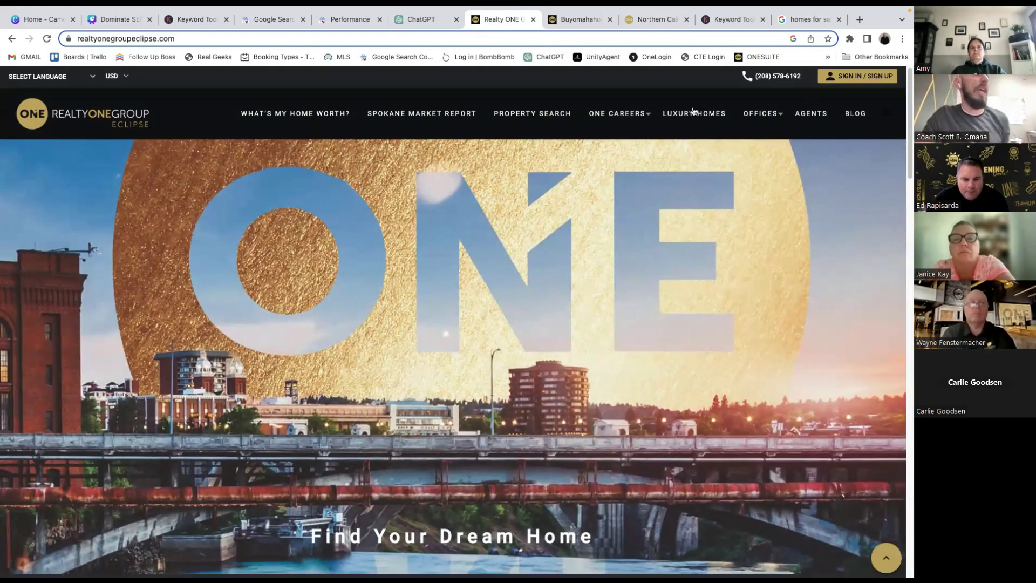
pyautogui.scroll(-14, 743, 127)
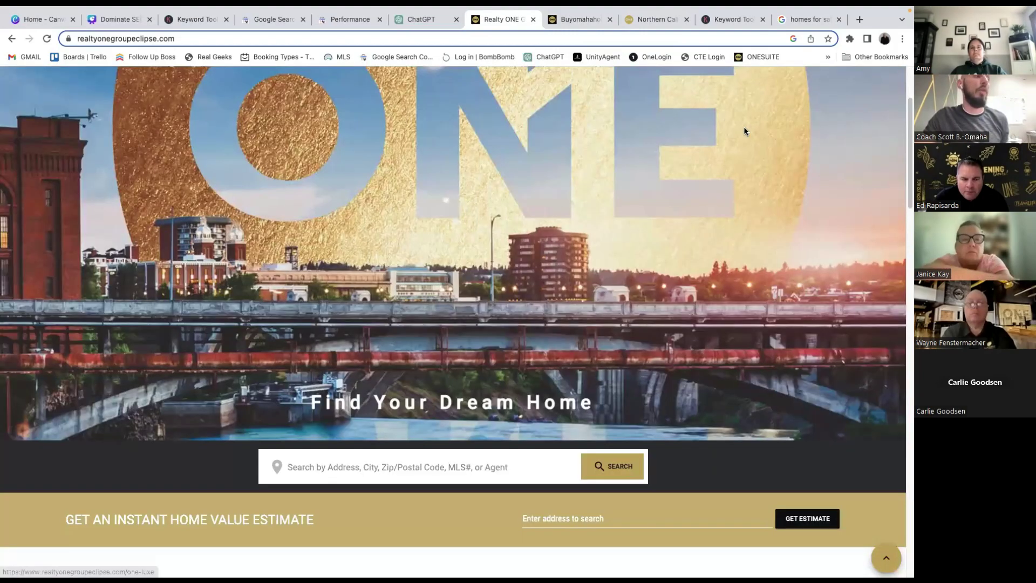
pyautogui.scroll(-10, 673, 209)
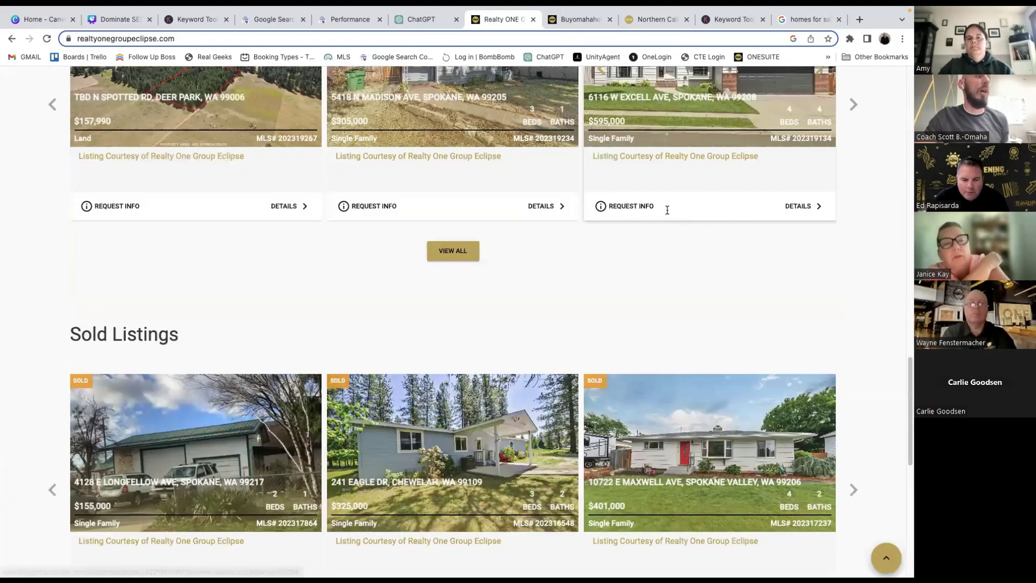
pyautogui.scroll(16, 402, 342)
pyautogui.scroll(-4, 457, 301)
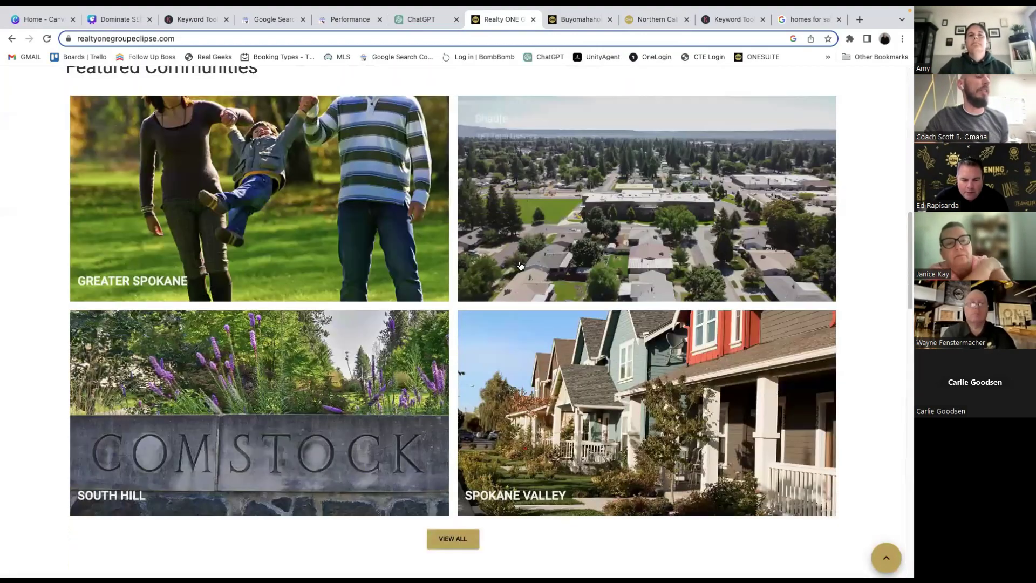
pyautogui.scroll(-13, 521, 266)
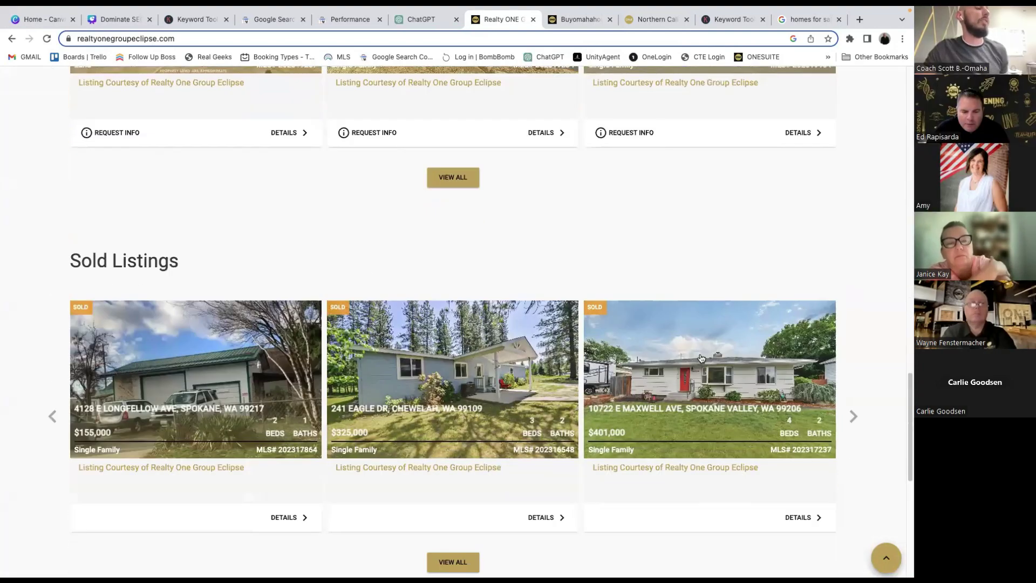
pyautogui.scroll(-5, 701, 357)
pyautogui.click(582, 21)
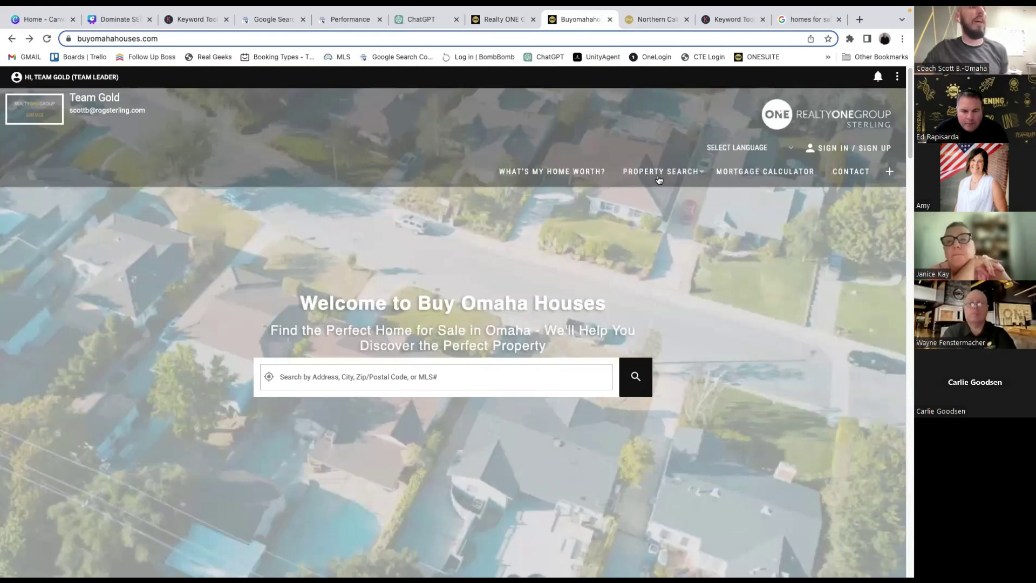
# Open Houses for Sale in Elkhorn, NE from the Property Search menu, showing 393 listings.
pyautogui.moveTo(658, 179)
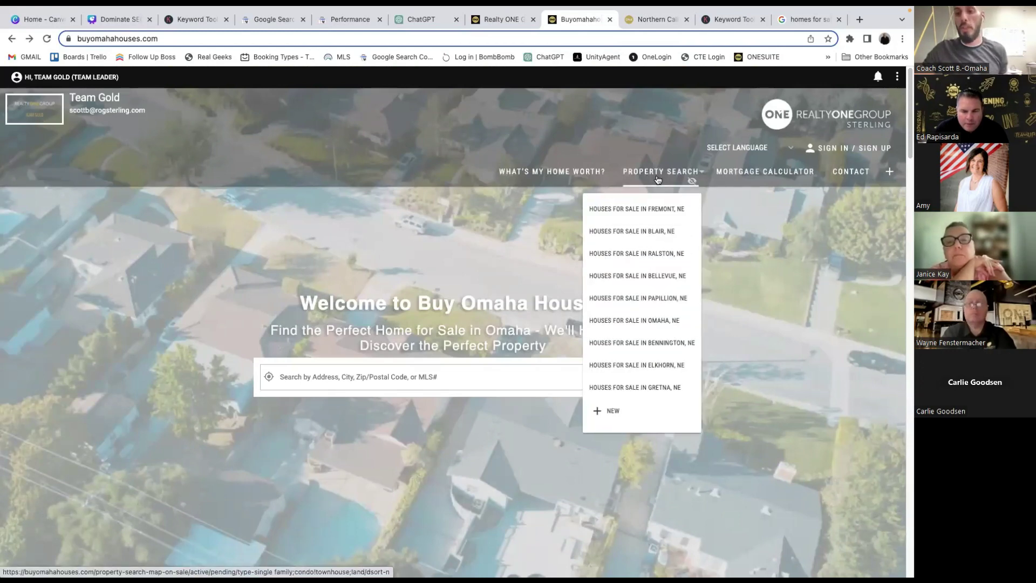
pyautogui.moveTo(628, 208)
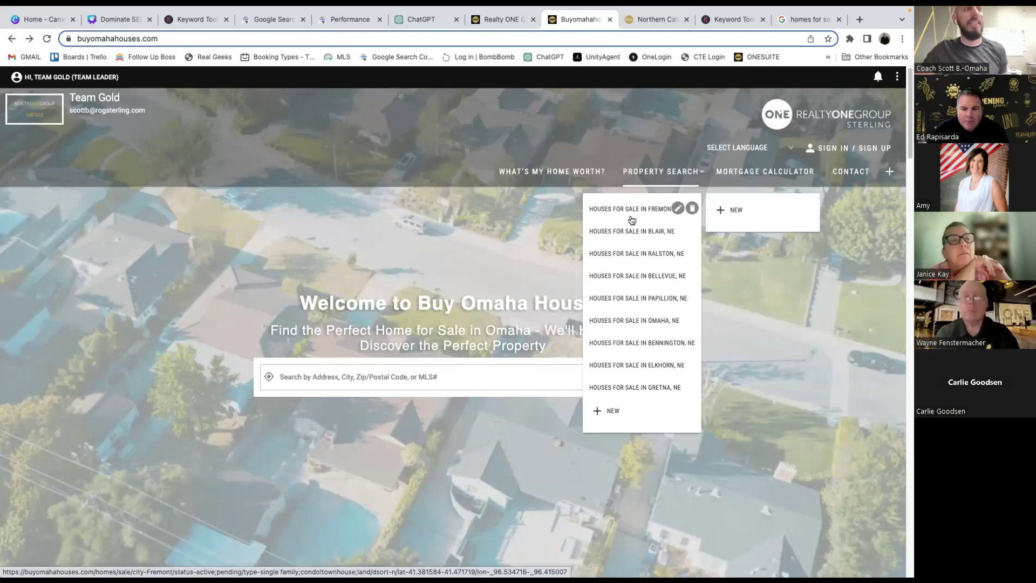
pyautogui.moveTo(638, 331)
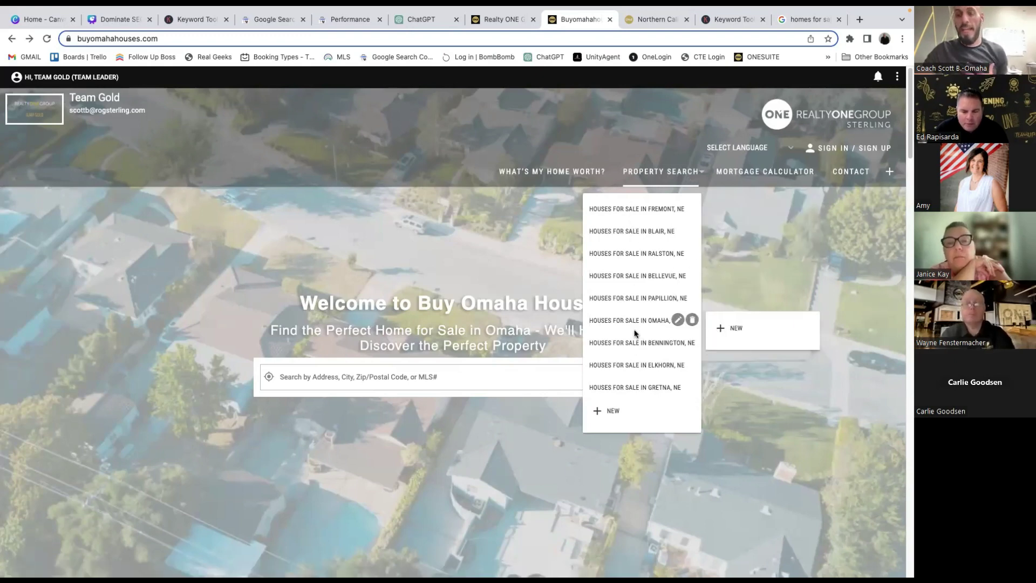
pyautogui.moveTo(651, 303)
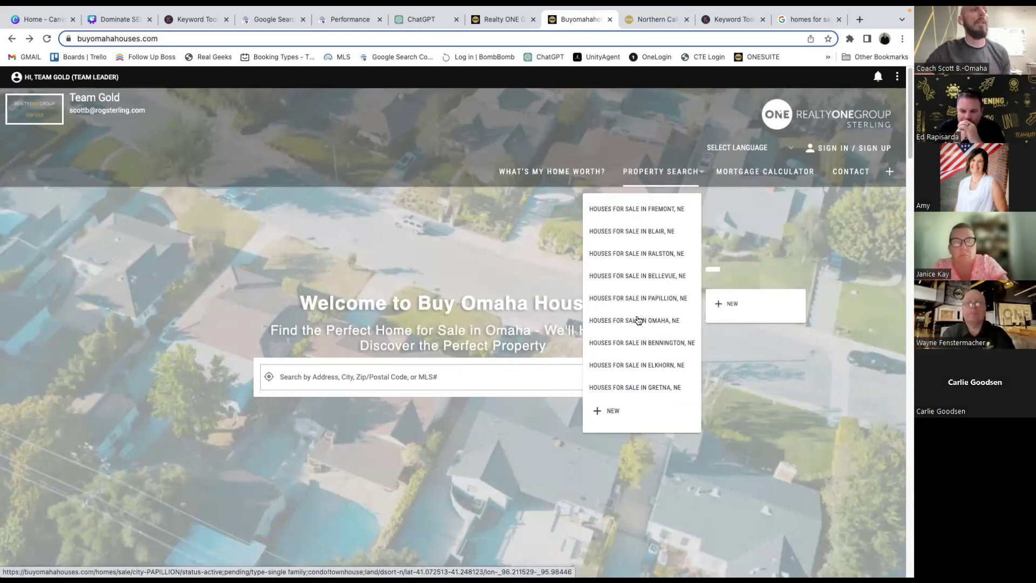
pyautogui.click(638, 364)
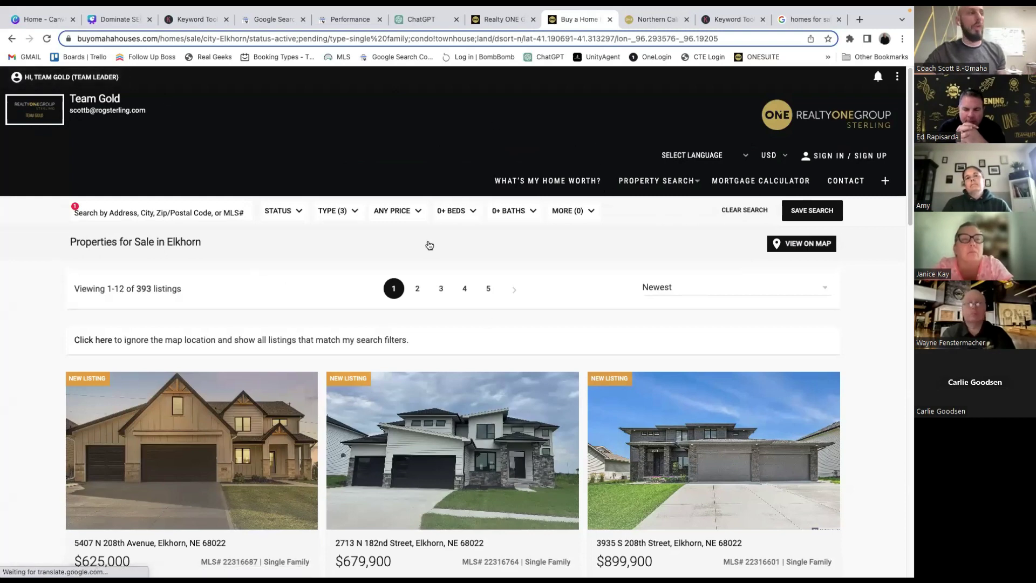
pyautogui.scroll(-2, 554, 331)
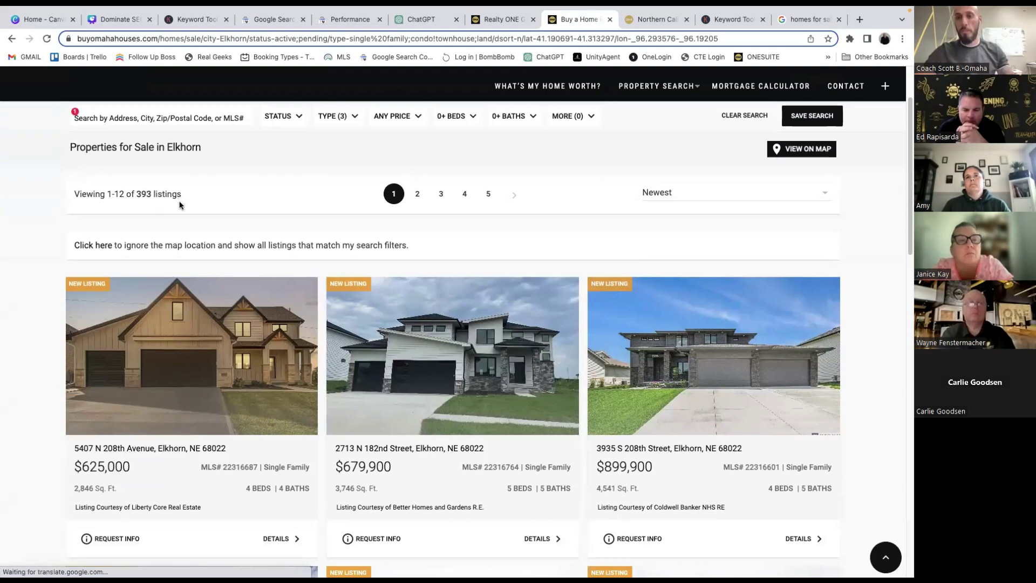
pyautogui.scroll(2, 203, 250)
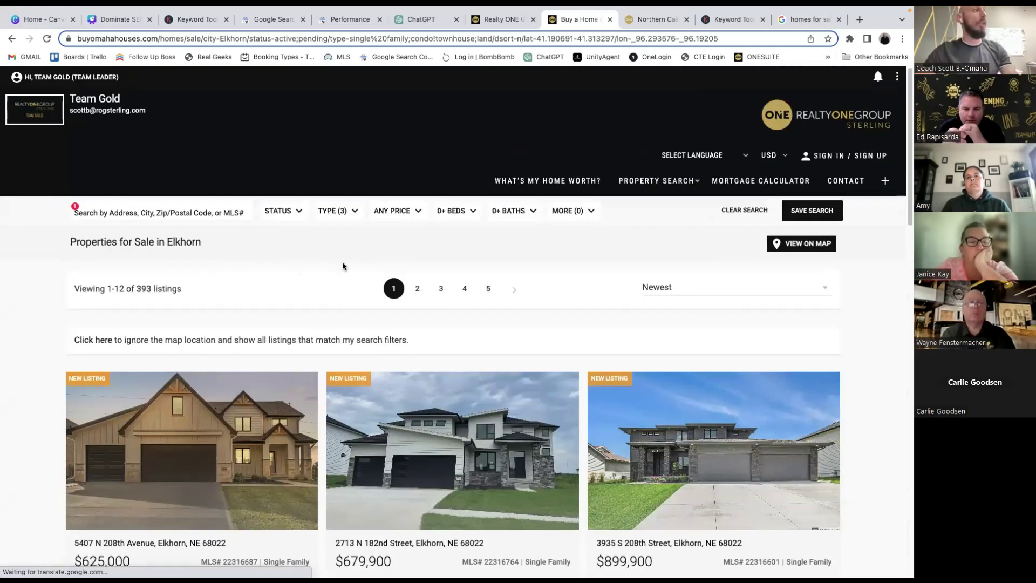
# Launch ONE Suite from the OneLogin portal as an agent and open the Website Editor for Buy Omaha Houses.
pyautogui.click(737, 21)
pyautogui.click(652, 57)
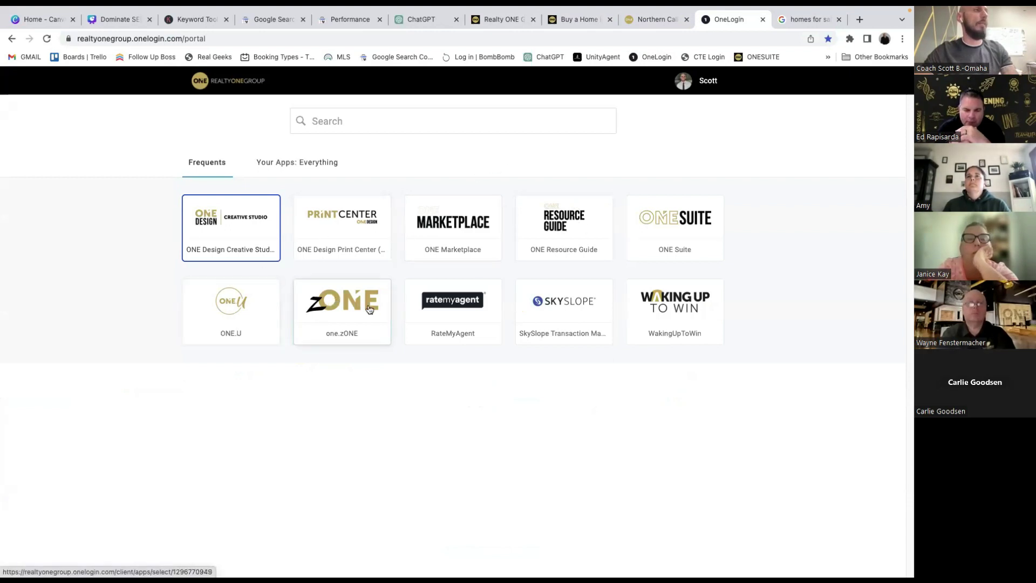
pyautogui.click(456, 222)
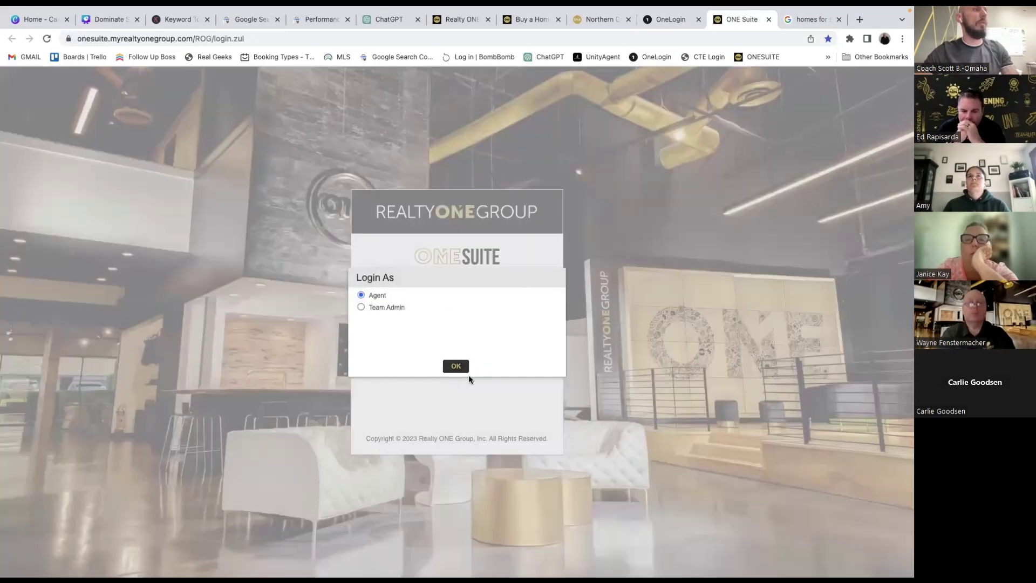
pyautogui.click(457, 367)
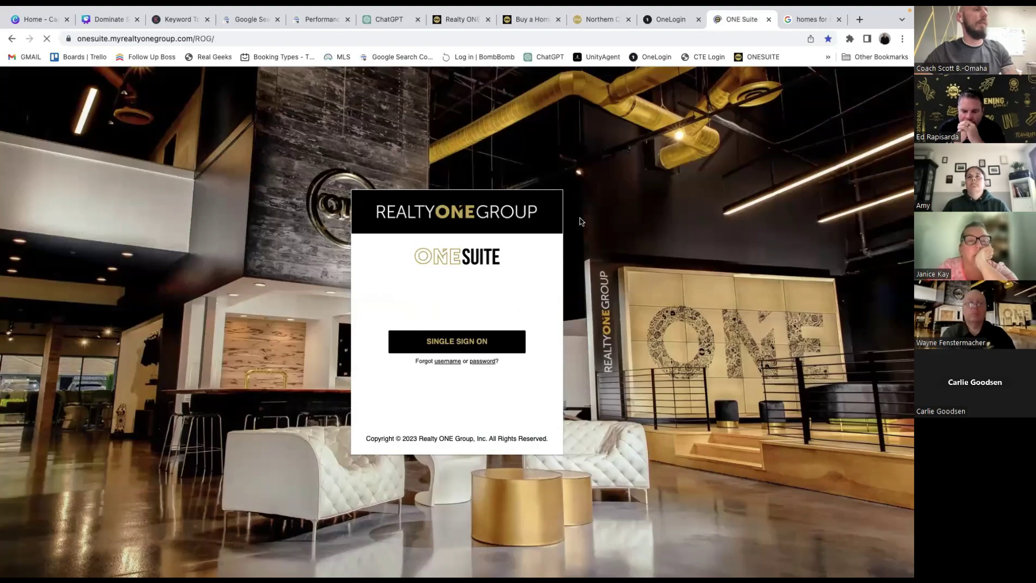
pyautogui.scroll(-4, 486, 302)
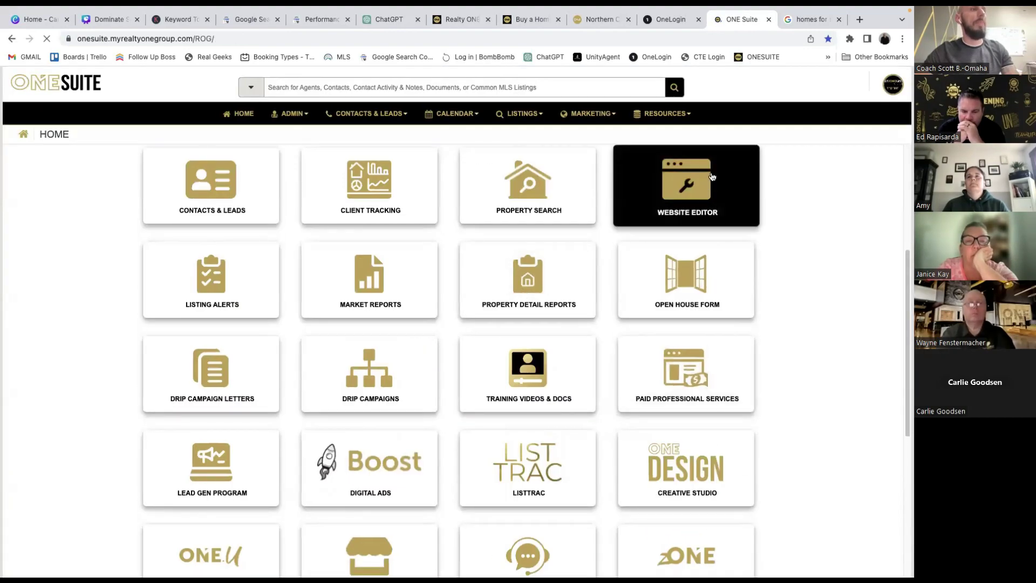
pyautogui.click(693, 199)
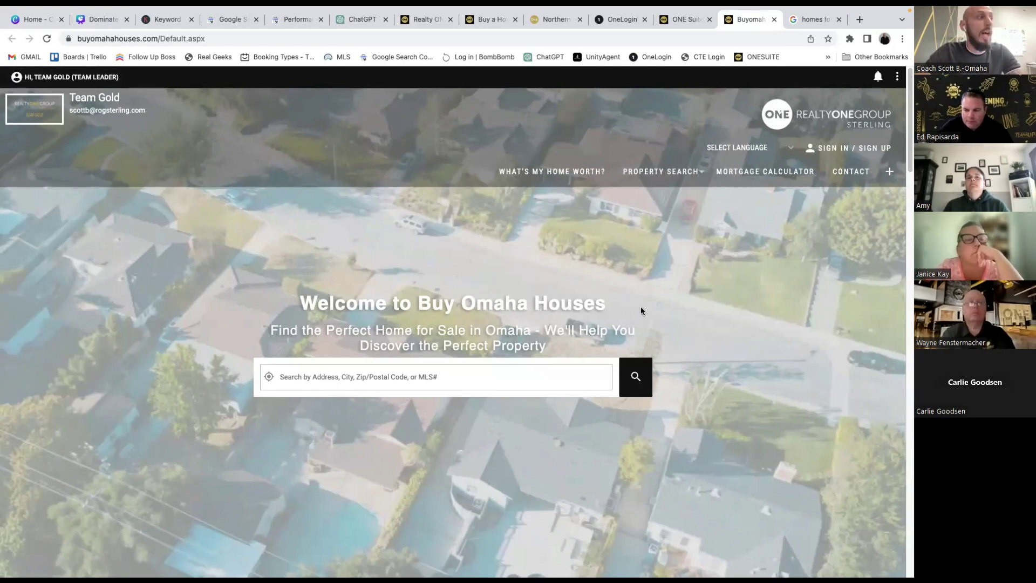
# Search the home page for homes for sale in Lincoln city.
pyautogui.click(540, 373)
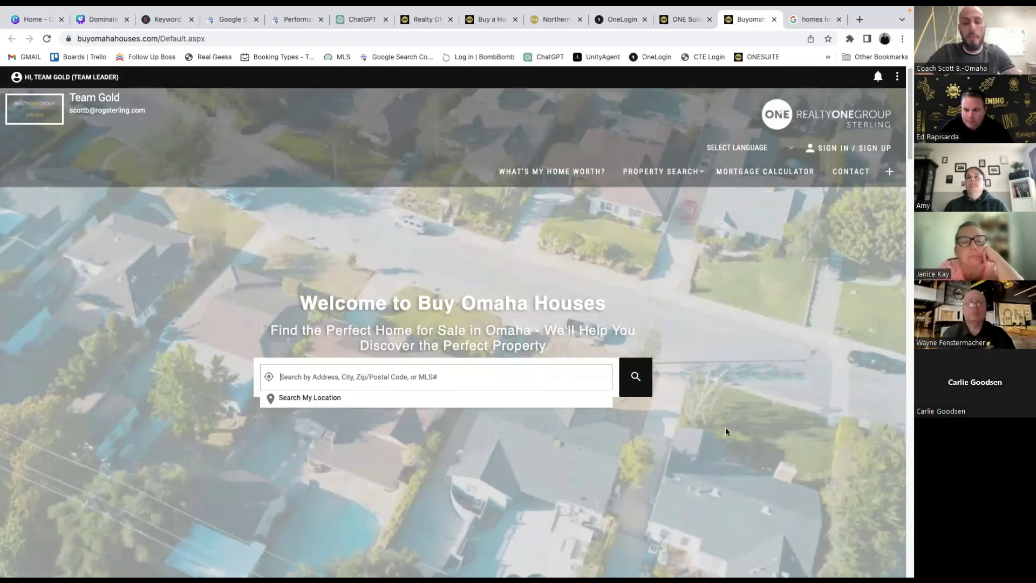
pyautogui.write('Lincoln')
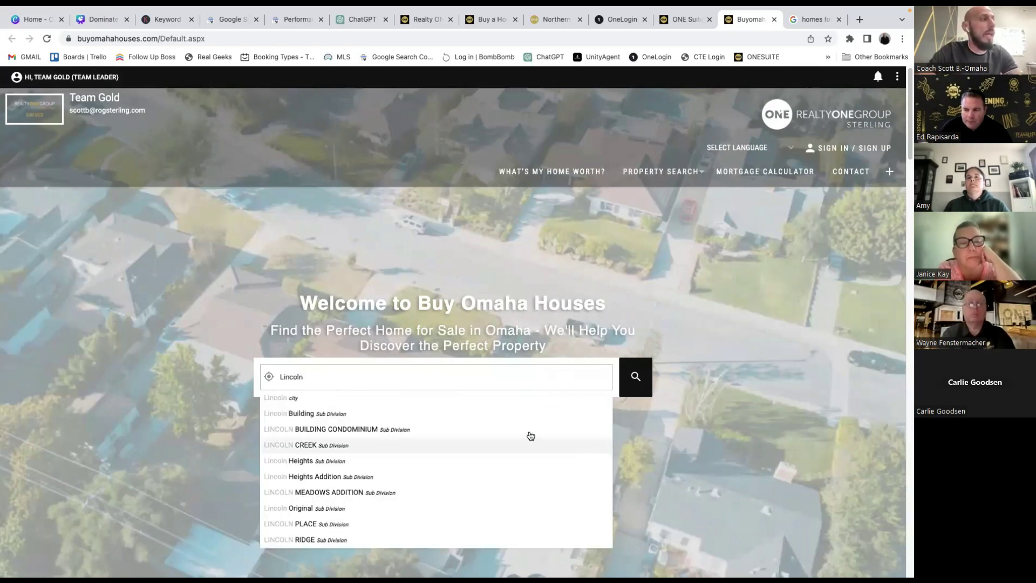
pyautogui.scroll(-1, 527, 434)
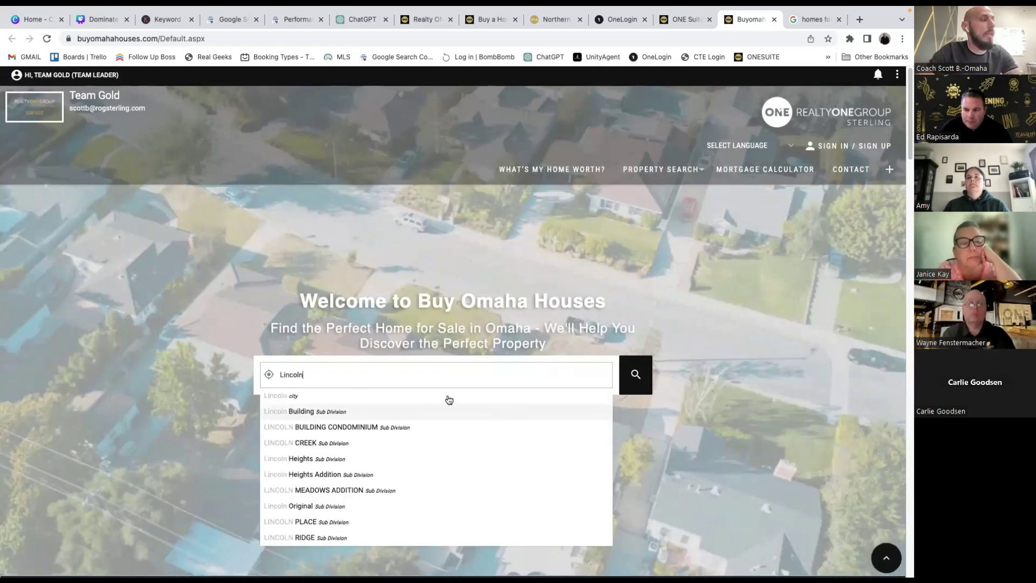
pyautogui.click(338, 396)
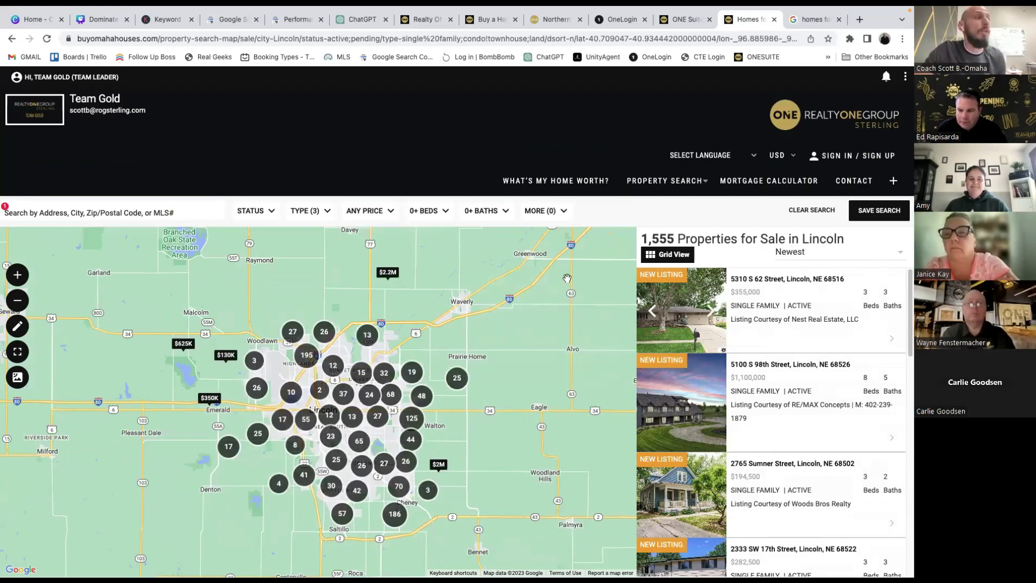
# Show the 1,555 Lincoln listings in Grid View and select the page's address.
pyautogui.click(647, 258)
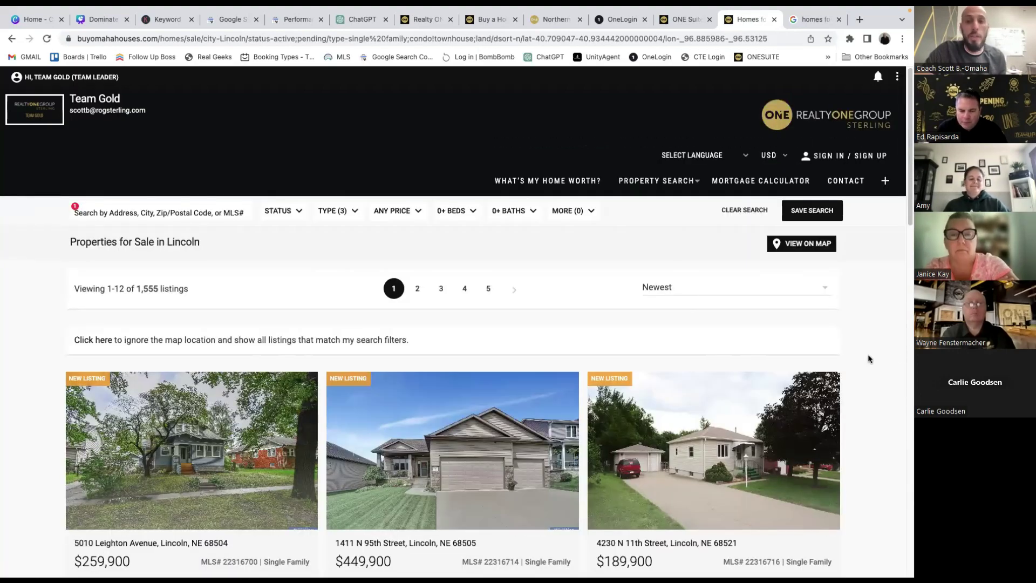
pyautogui.scroll(-4, 869, 359)
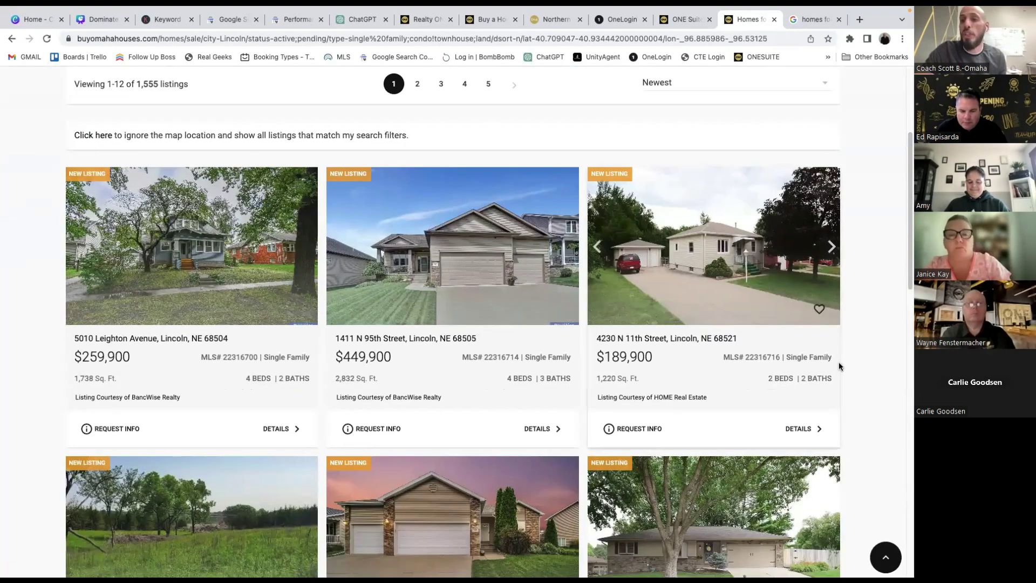
pyautogui.scroll(-1, 838, 361)
pyautogui.scroll(1, 839, 361)
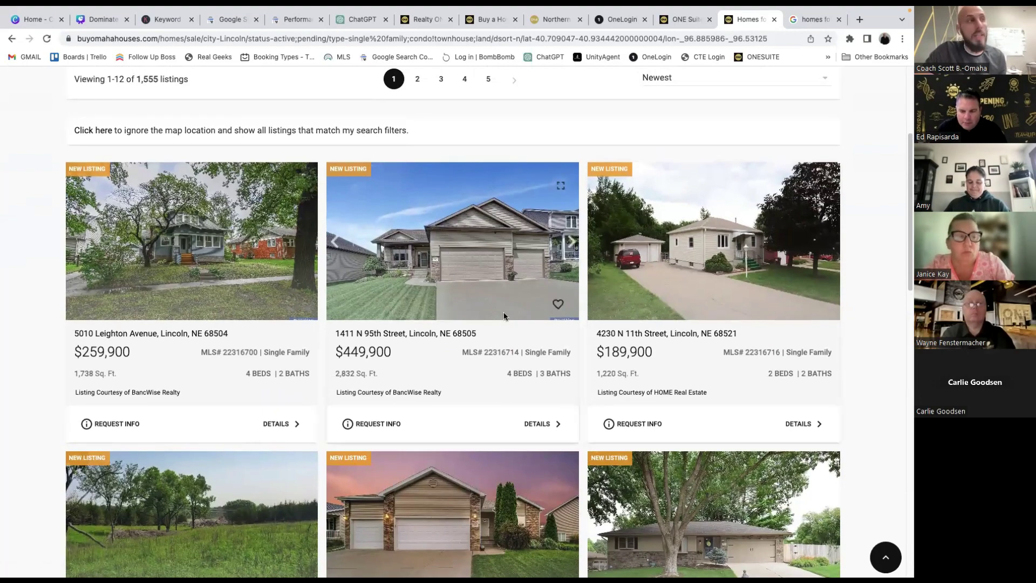
pyautogui.scroll(2, 598, 348)
pyautogui.scroll(2, 453, 251)
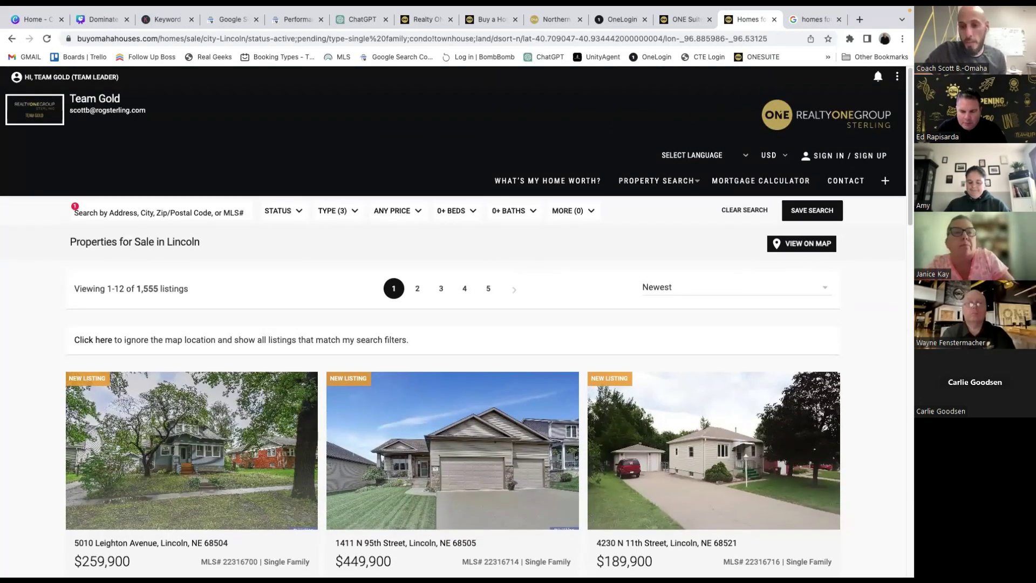
pyautogui.click(339, 36)
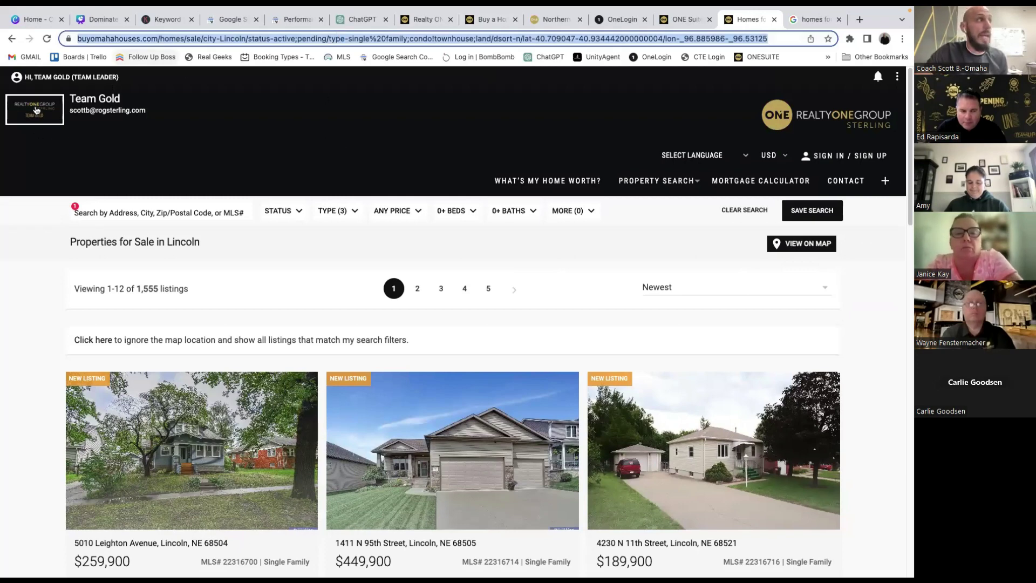
# Add a 'Houses For Sale in Lincoln, NE' Property Search item linking to the pasted Lincoln search URL.
pyautogui.press('Return')
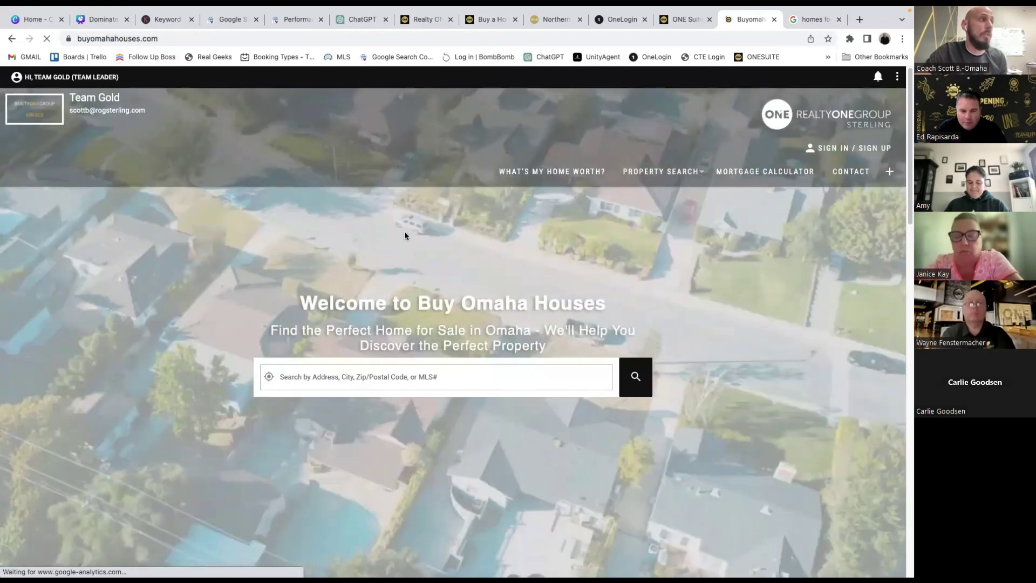
pyautogui.moveTo(678, 174)
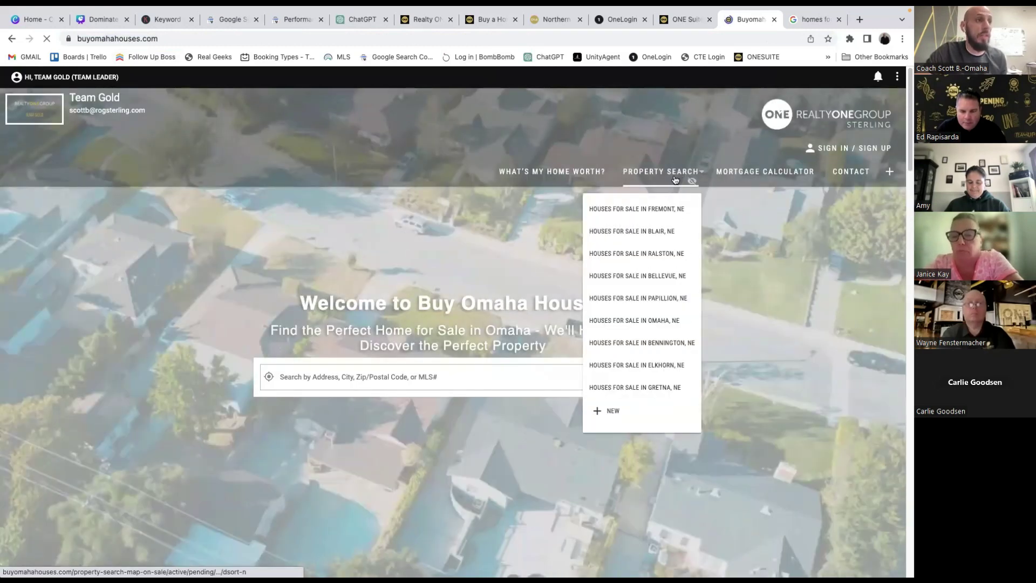
pyautogui.click(613, 412)
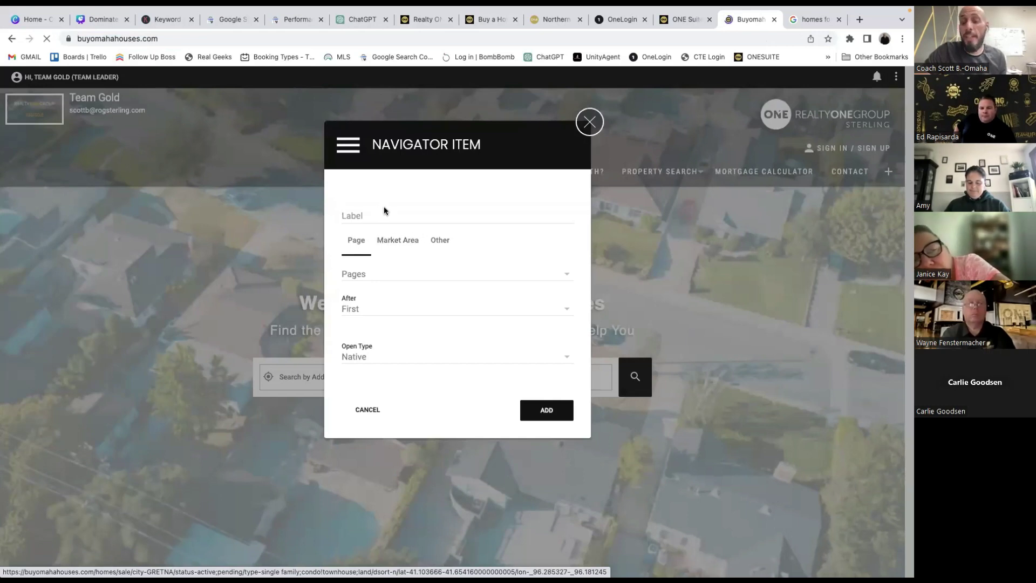
pyautogui.click(387, 213)
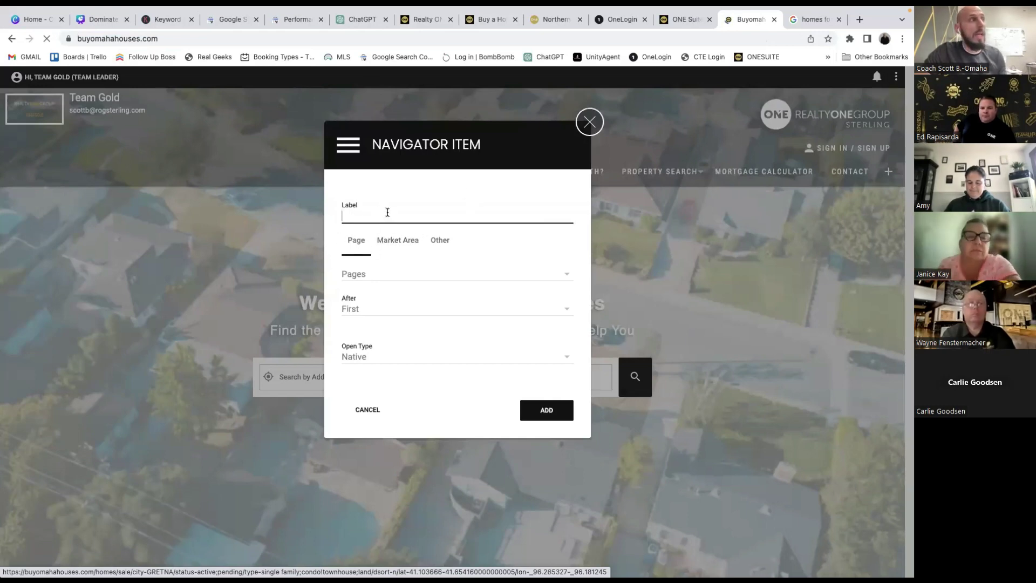
pyautogui.write('Houses For Sale in Lincoln, NE')
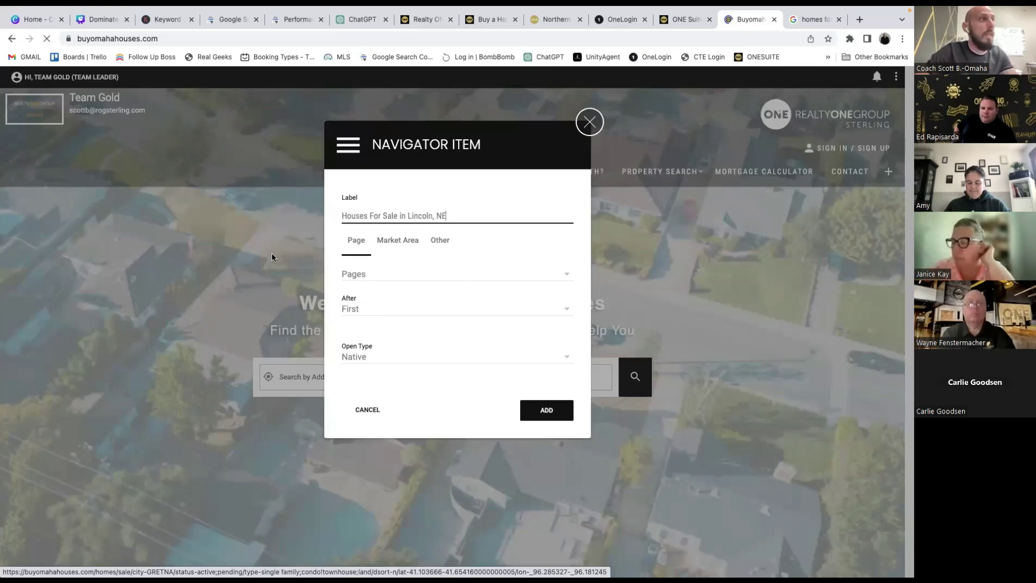
pyautogui.click(437, 237)
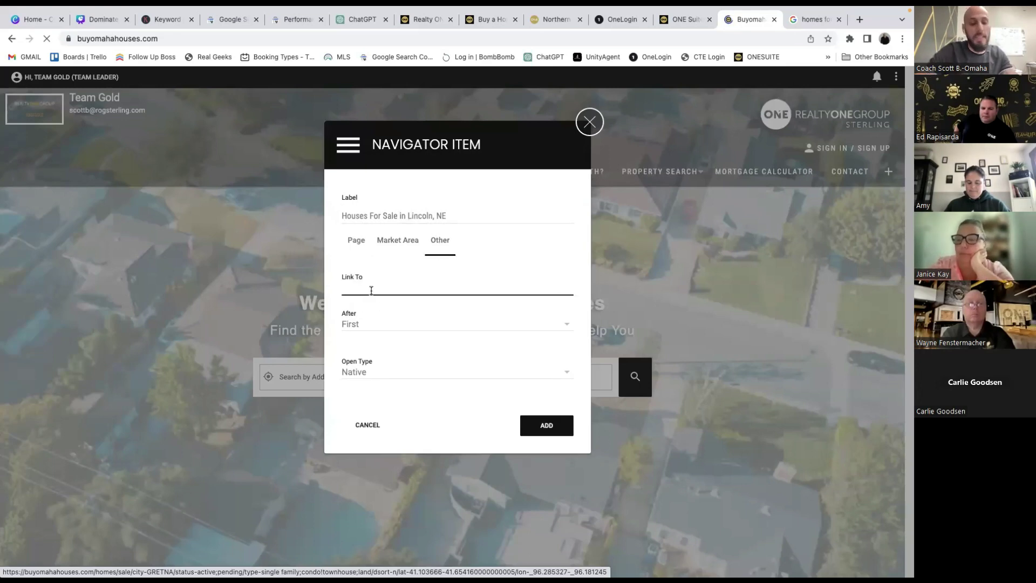
pyautogui.hotkey('ctrl', 'v')
pyautogui.click(645, 299)
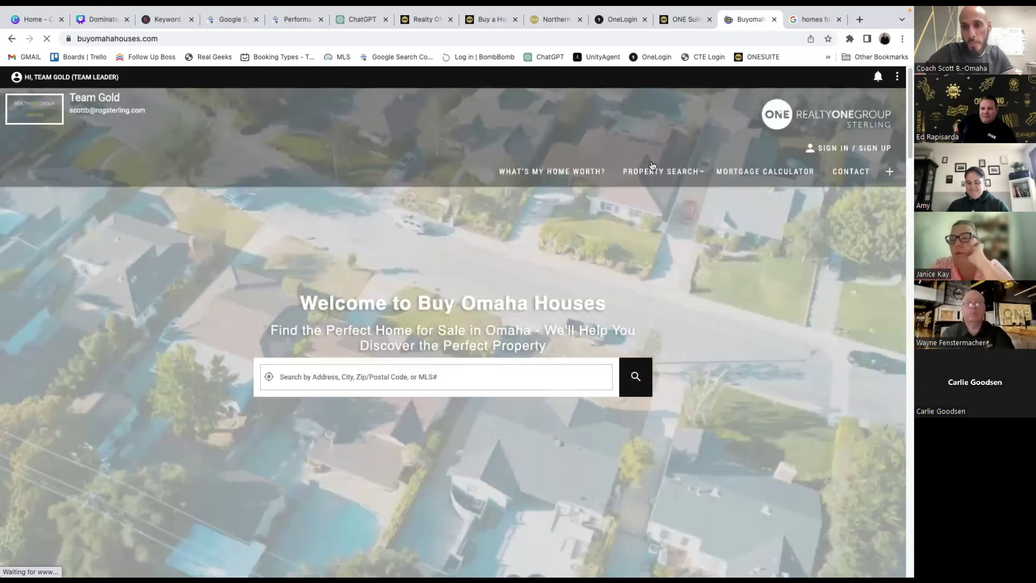
pyautogui.moveTo(660, 173)
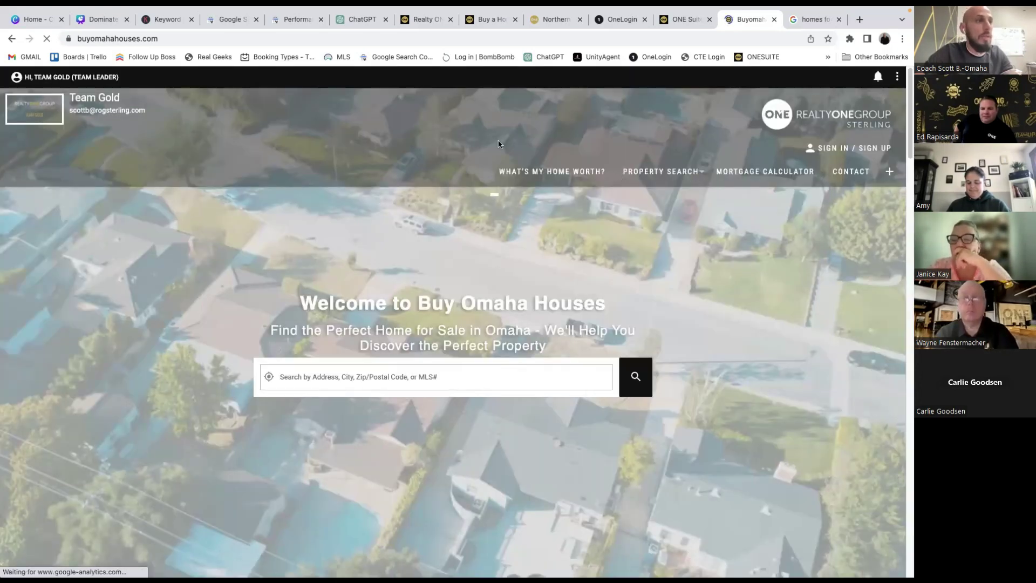
# In an Incognito window, load buyomahahouses.com and test the new Lincoln, NE link.
pyautogui.moveTo(652, 220)
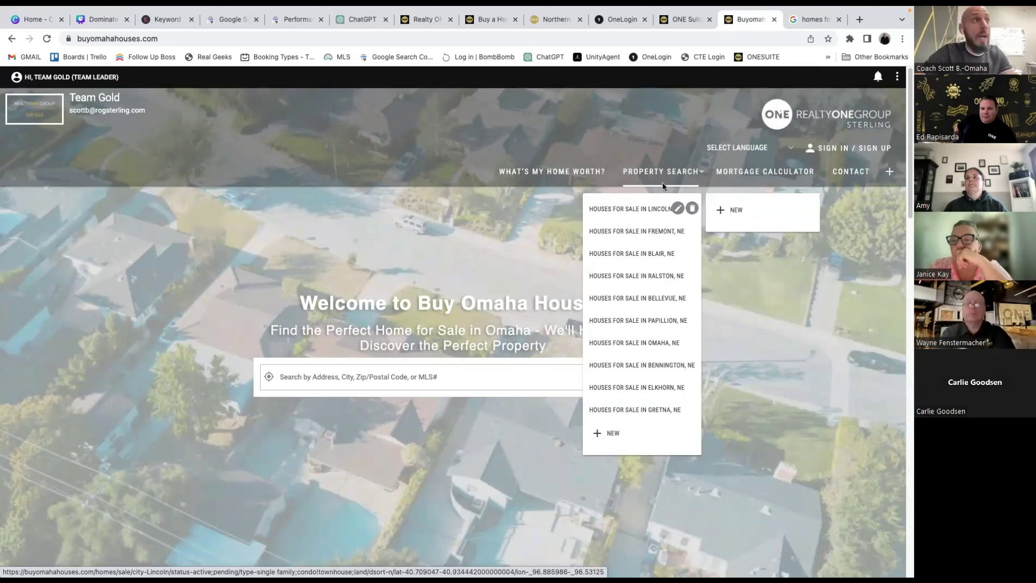
pyautogui.click(901, 38)
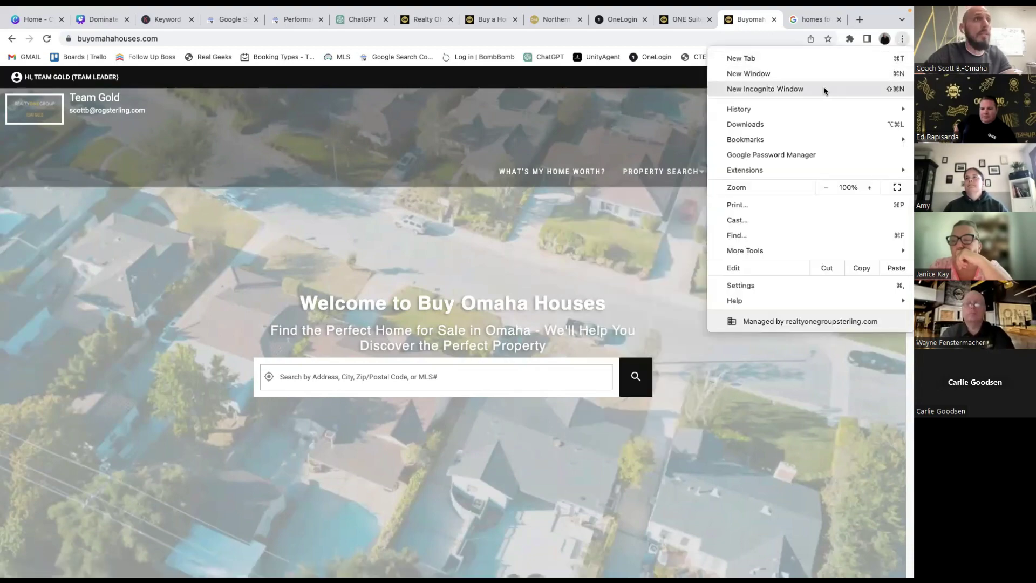
pyautogui.press('Return')
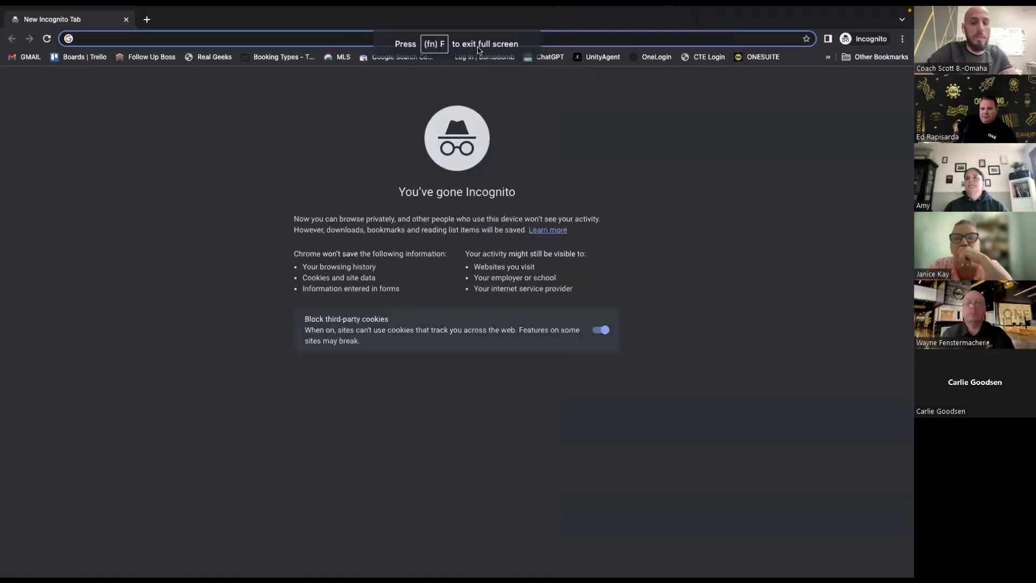
pyautogui.write('buyomaha')
pyautogui.press('Return')
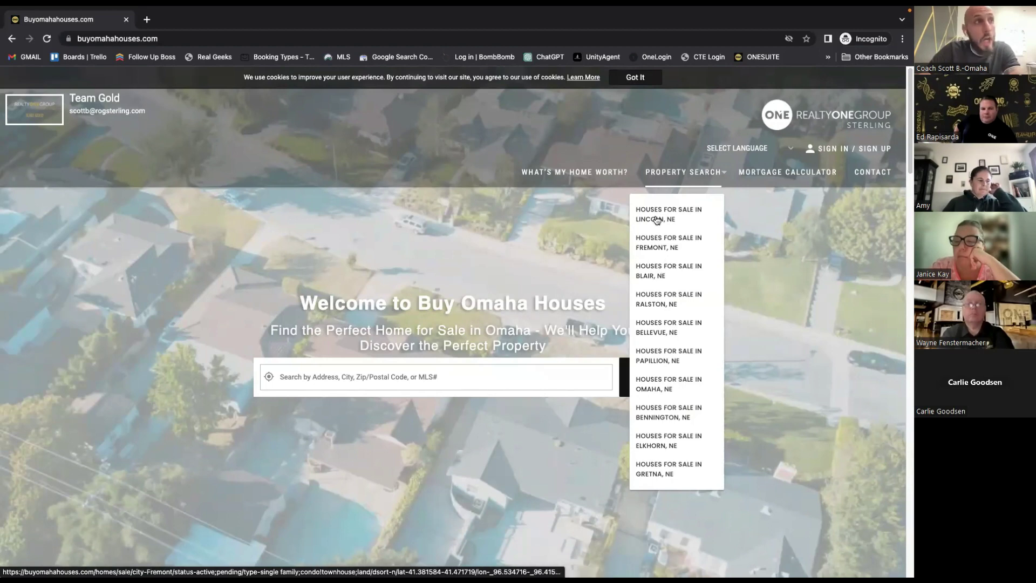
pyautogui.click(669, 271)
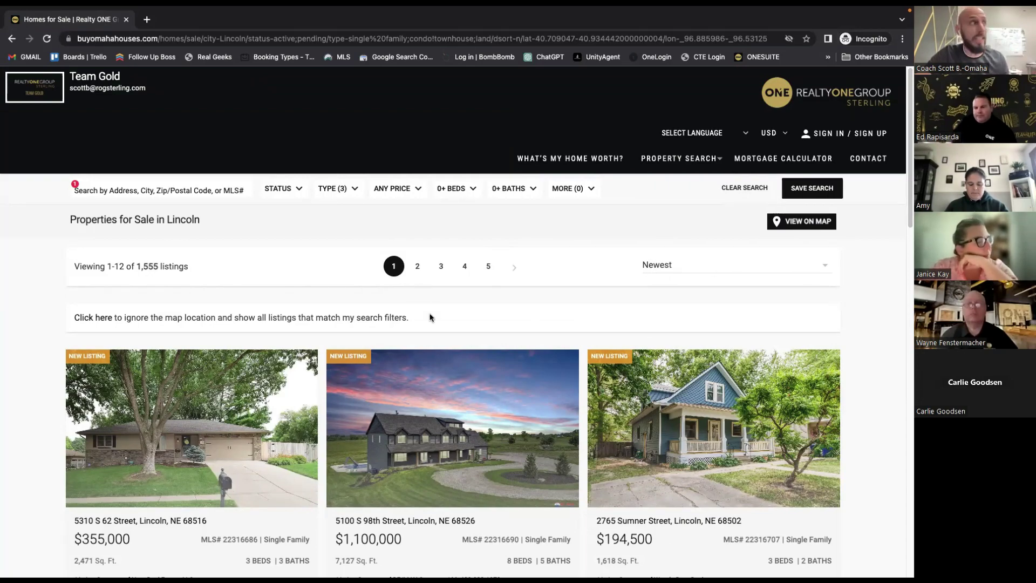
# Start a New Blog post titled 'Homes for Sale in Santa Rosa: Unearthing the Enchantment' from the ChatGPT heading.
pyautogui.hotkey('ctrl', 'Left')
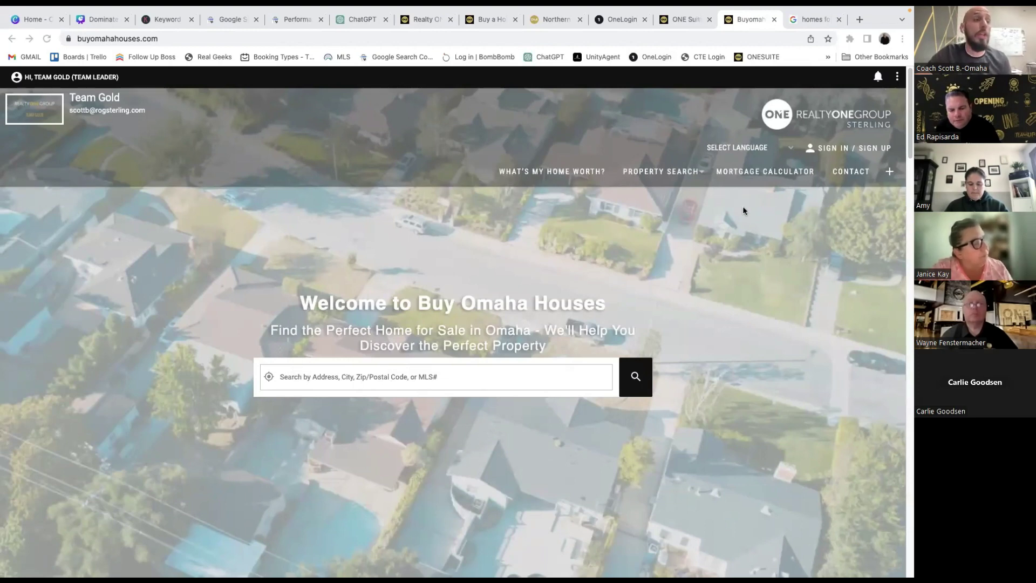
pyautogui.click(898, 77)
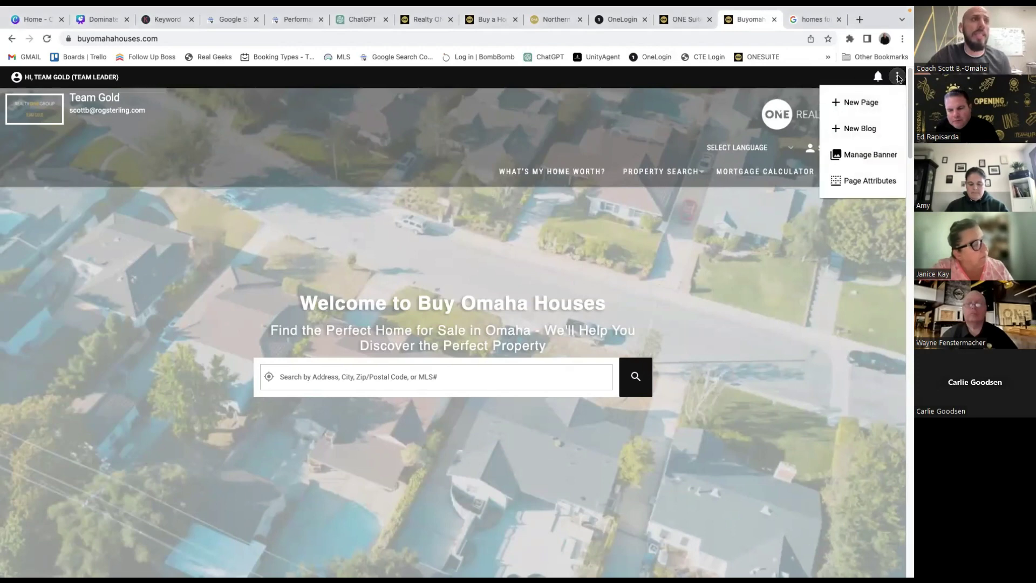
pyautogui.click(863, 134)
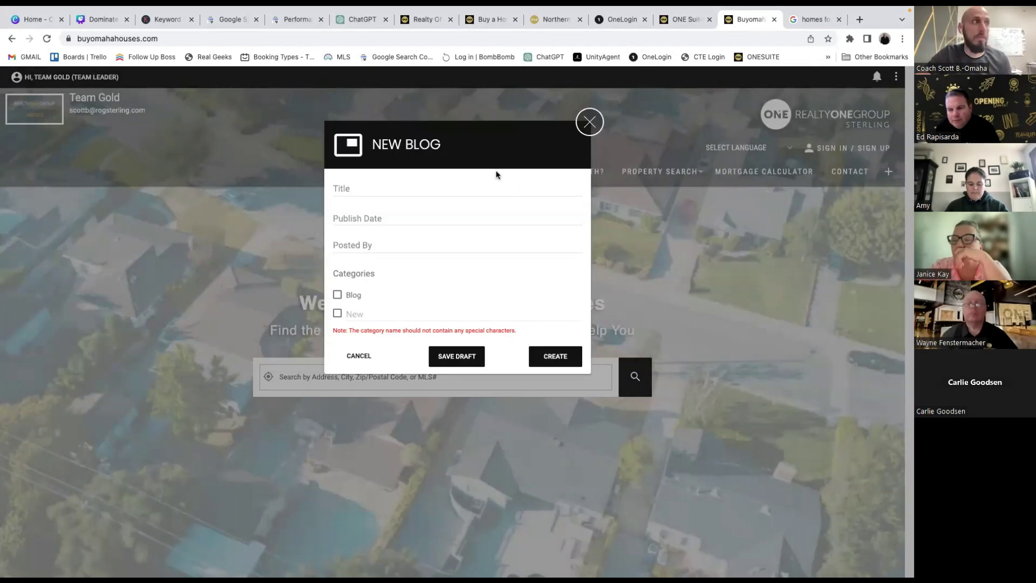
pyautogui.click(489, 187)
pyautogui.click(364, 22)
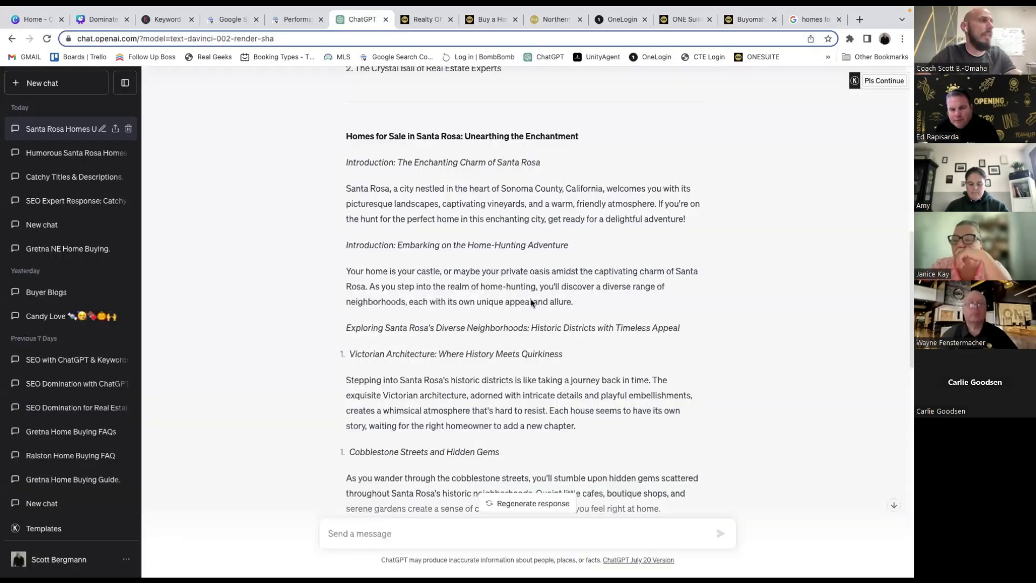
pyautogui.scroll(2, 482, 215)
pyautogui.tripleClick(477, 232)
pyautogui.hotkey('ctrl', 'c')
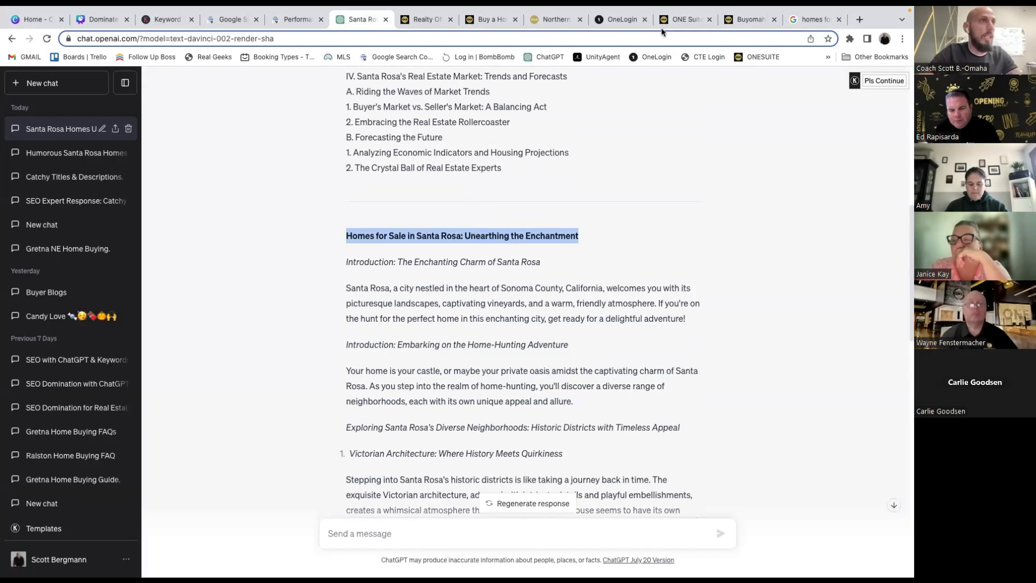
pyautogui.click(742, 22)
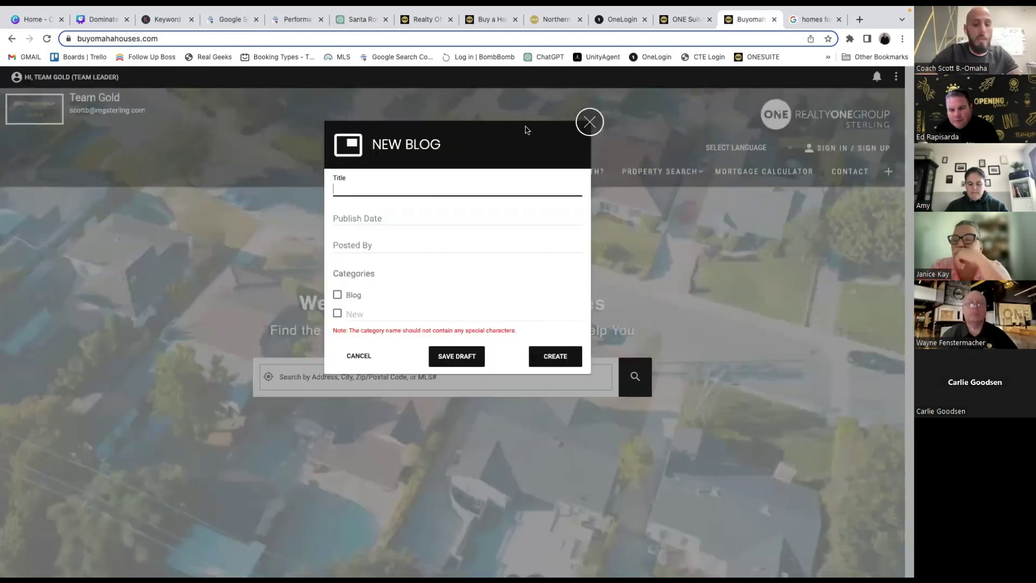
pyautogui.hotkey('ctrl', 'v')
# Date the post 07/26/2023, enter the author's name in Posted By, tick Blog, and create it.
pyautogui.click(435, 220)
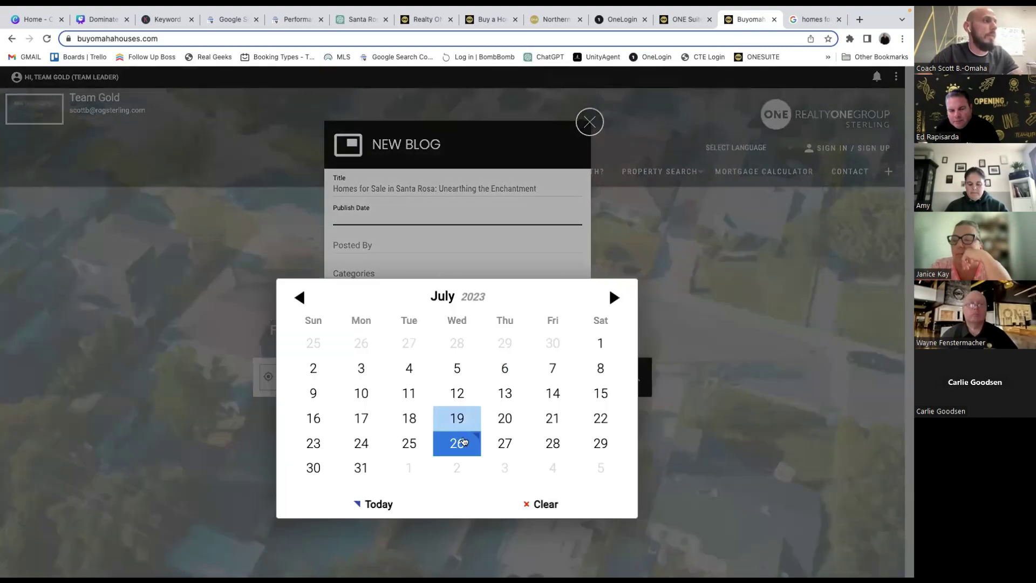
pyautogui.click(463, 441)
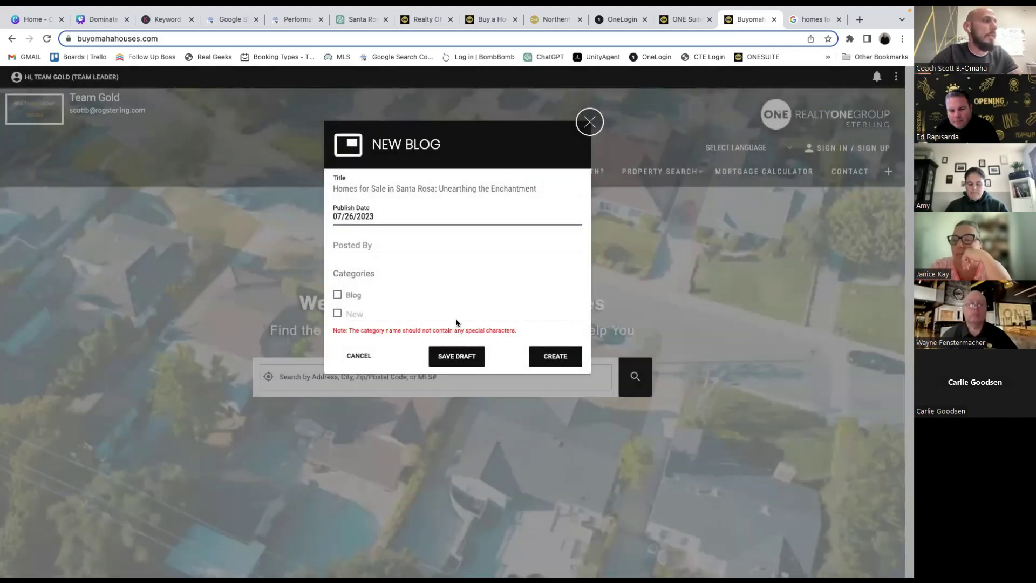
pyautogui.click(373, 250)
pyautogui.write('Sco')
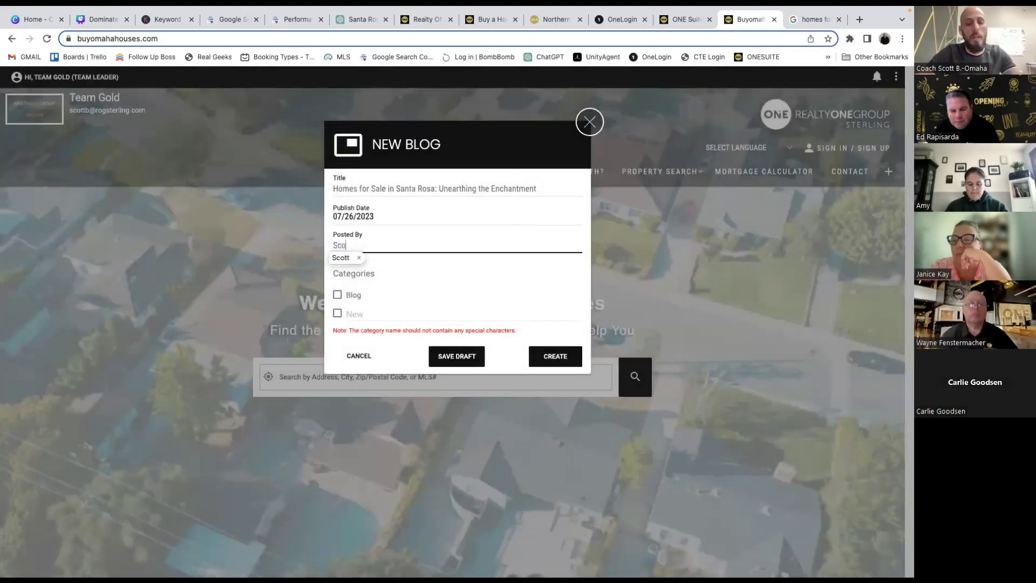
pyautogui.write('tt Bergmann')
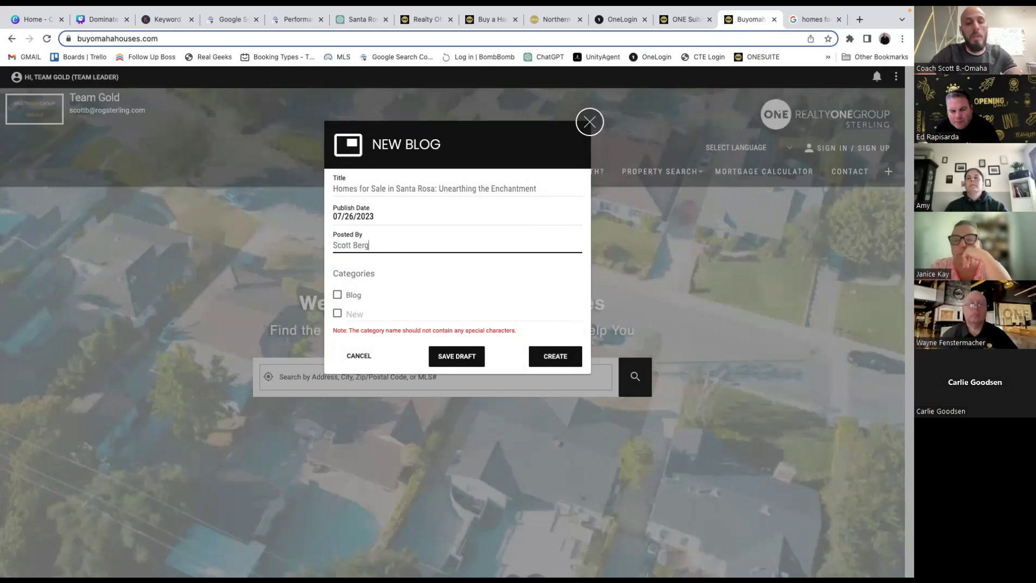
pyautogui.click(341, 295)
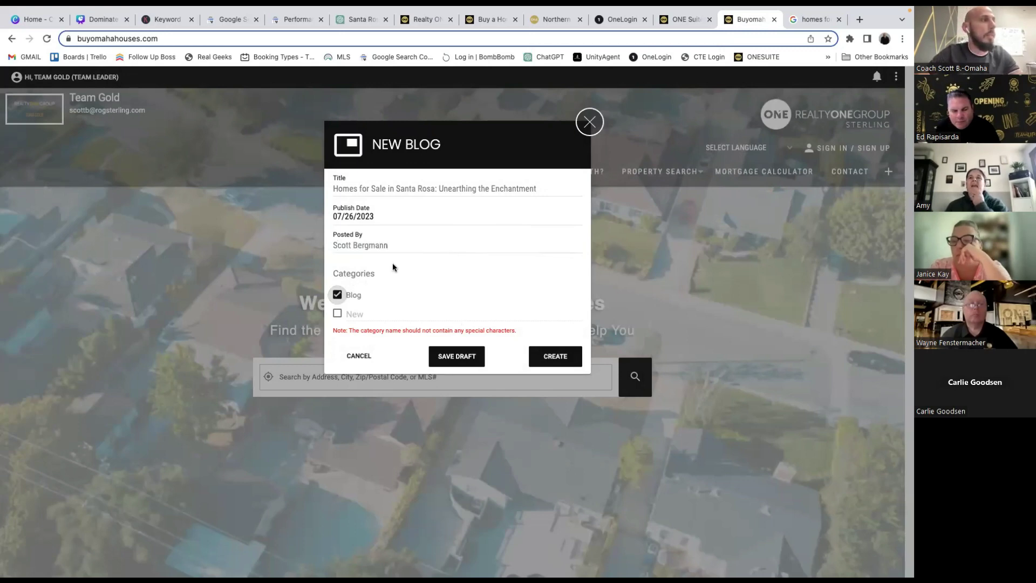
pyautogui.click(555, 355)
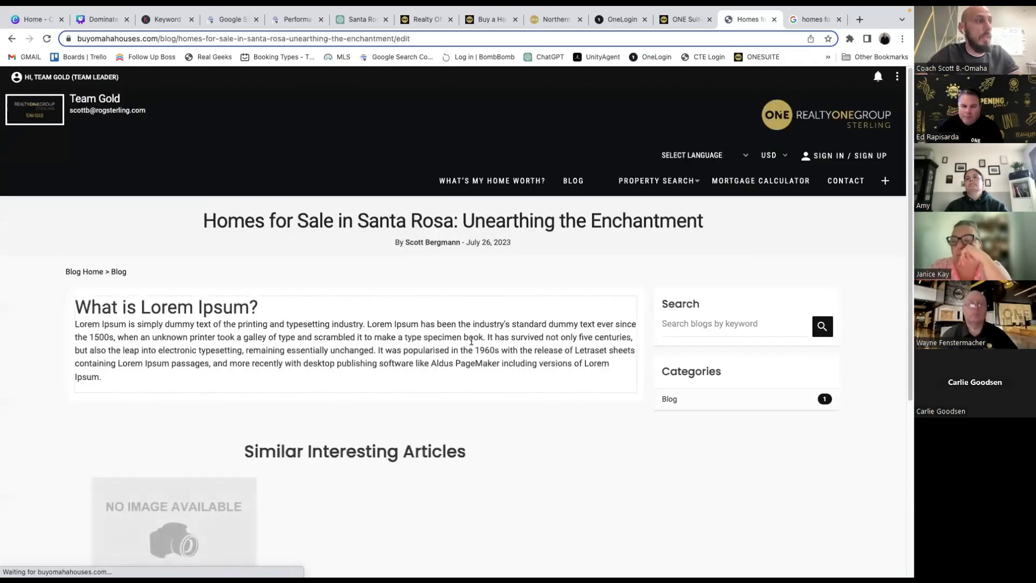
pyautogui.scroll(-2, 471, 340)
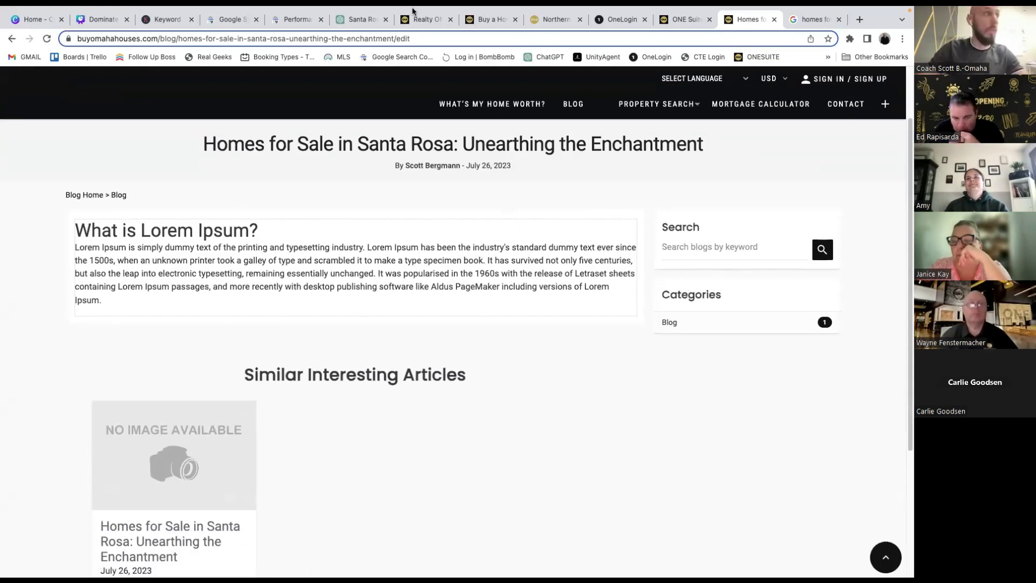
pyautogui.click(361, 19)
pyautogui.scroll(-2, 526, 296)
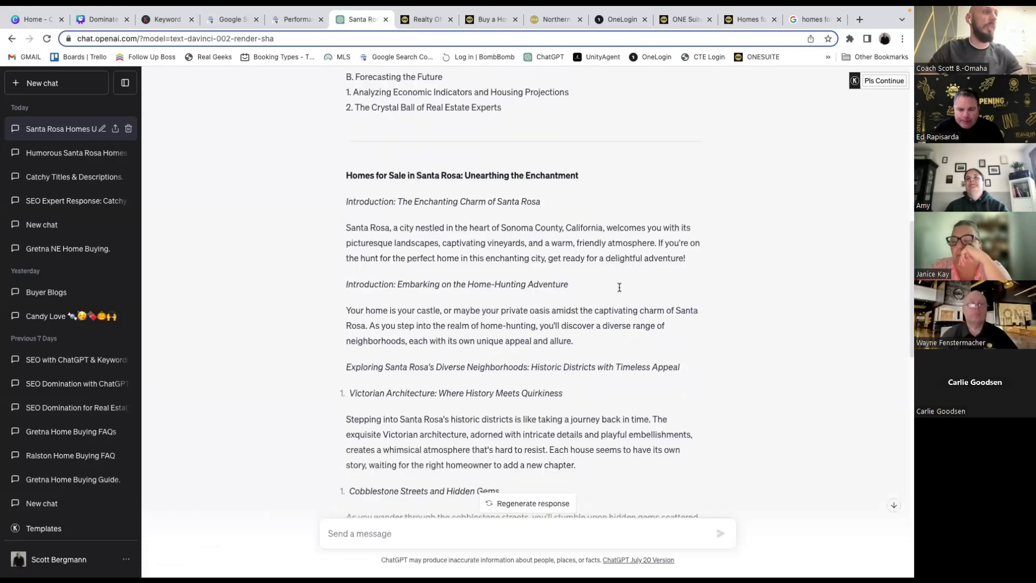
# Select the whole ChatGPT Santa Rosa article from heading to closing paragraph and copy it.
pyautogui.scroll(-3, 619, 287)
pyautogui.scroll(2, 492, 221)
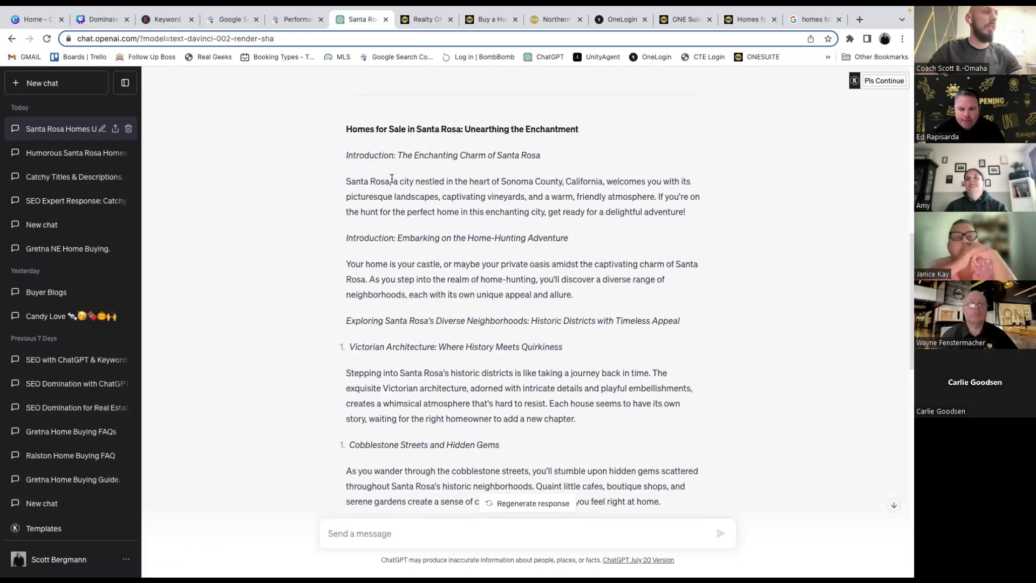
pyautogui.moveTo(346, 128); pyautogui.dragTo(651, 440)
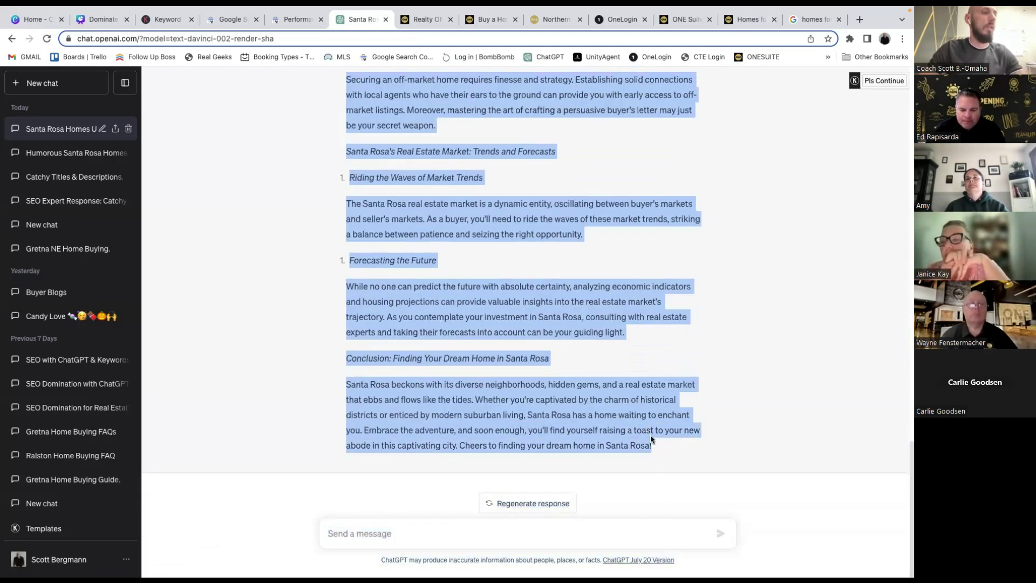
pyautogui.rightClick(651, 440)
pyautogui.click(651, 442)
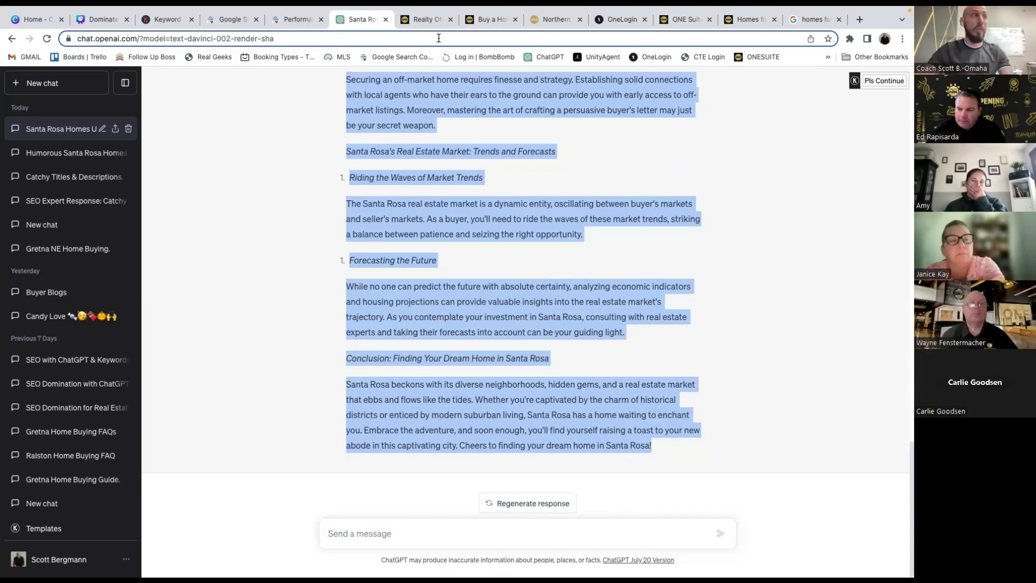
pyautogui.click(488, 20)
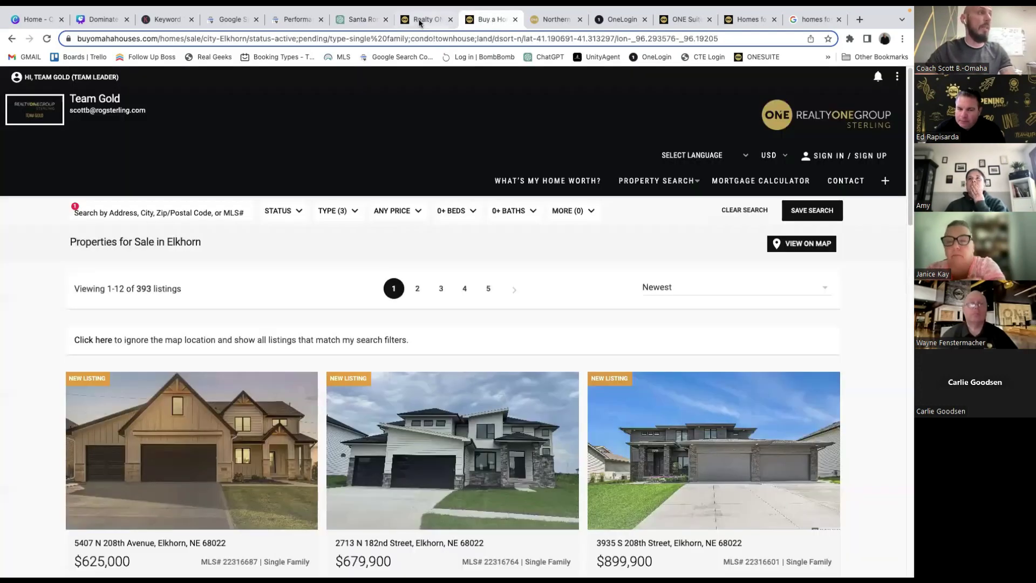
# Replace the Lorem Ipsum heading and paragraph with the ChatGPT article via CKEditor's Paste dialog.
pyautogui.click(422, 20)
pyautogui.click(744, 21)
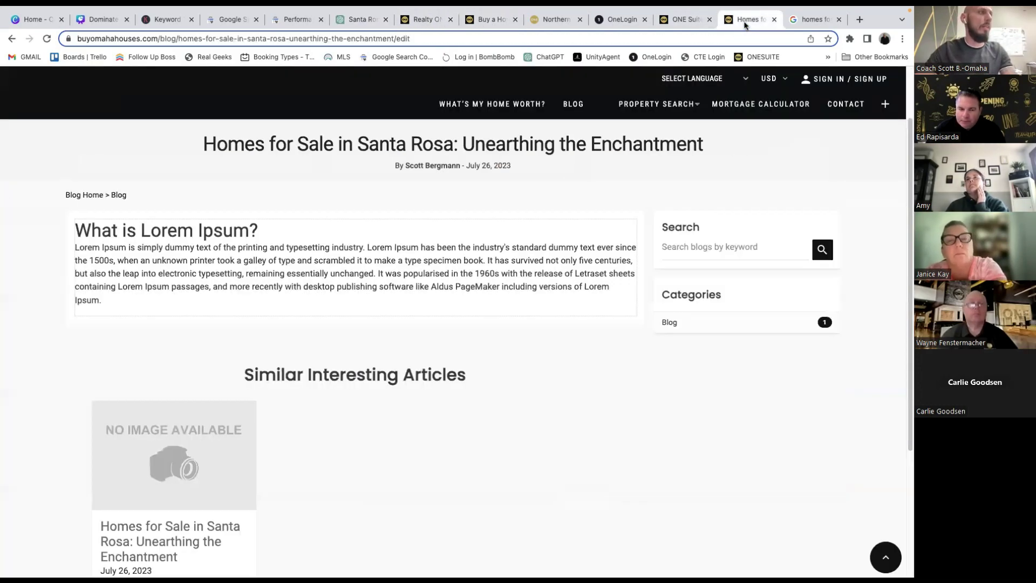
pyautogui.tripleClick(417, 263)
pyautogui.click(253, 263)
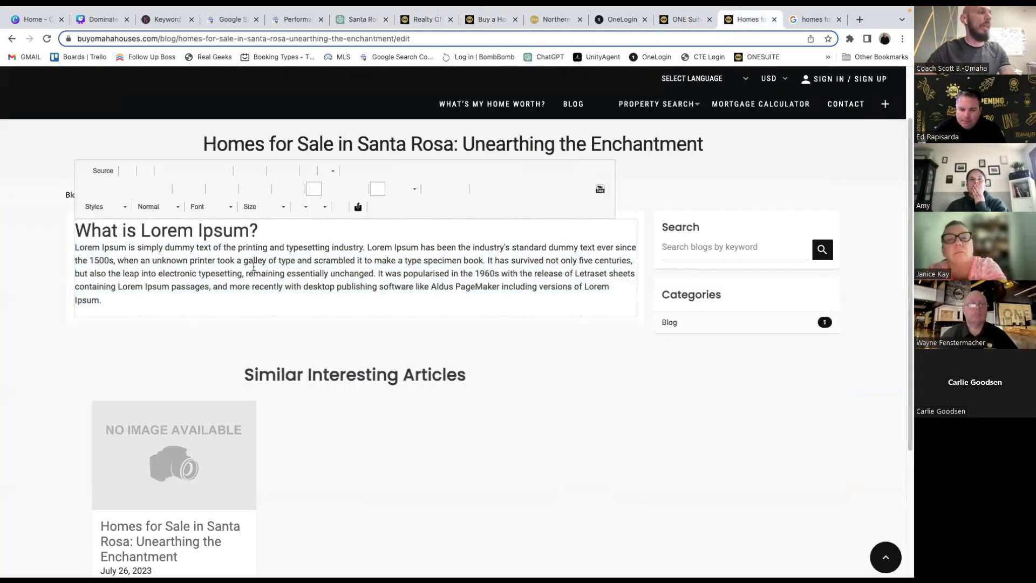
pyautogui.moveTo(135, 304); pyautogui.dragTo(69, 235)
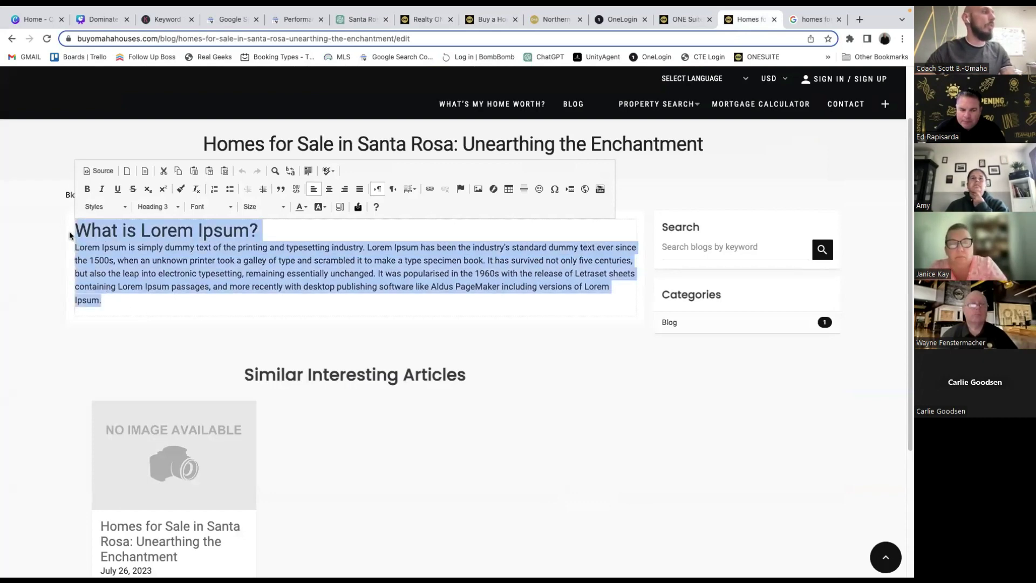
pyautogui.rightClick(199, 257)
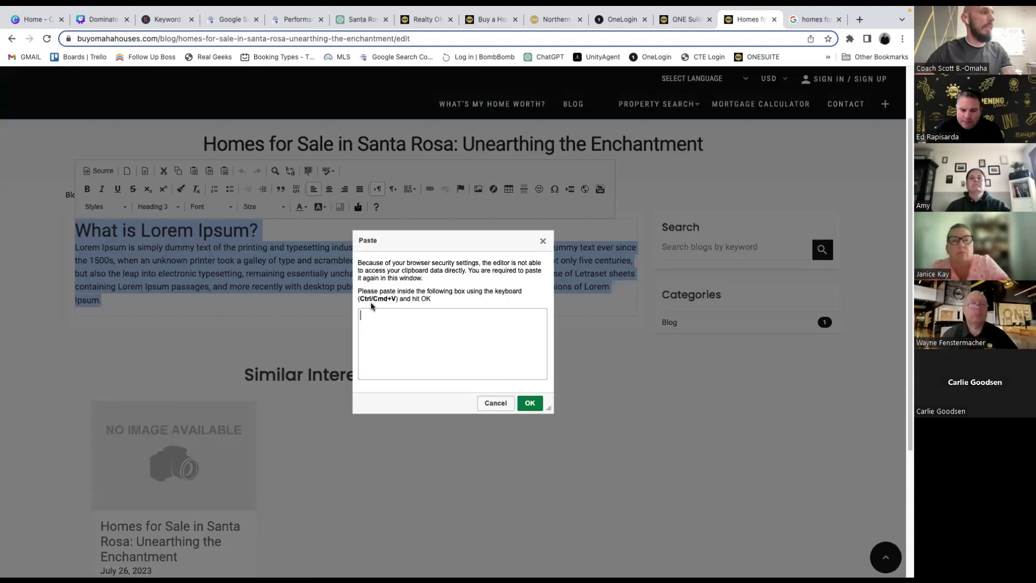
pyautogui.hotkey('ctrl', 'v')
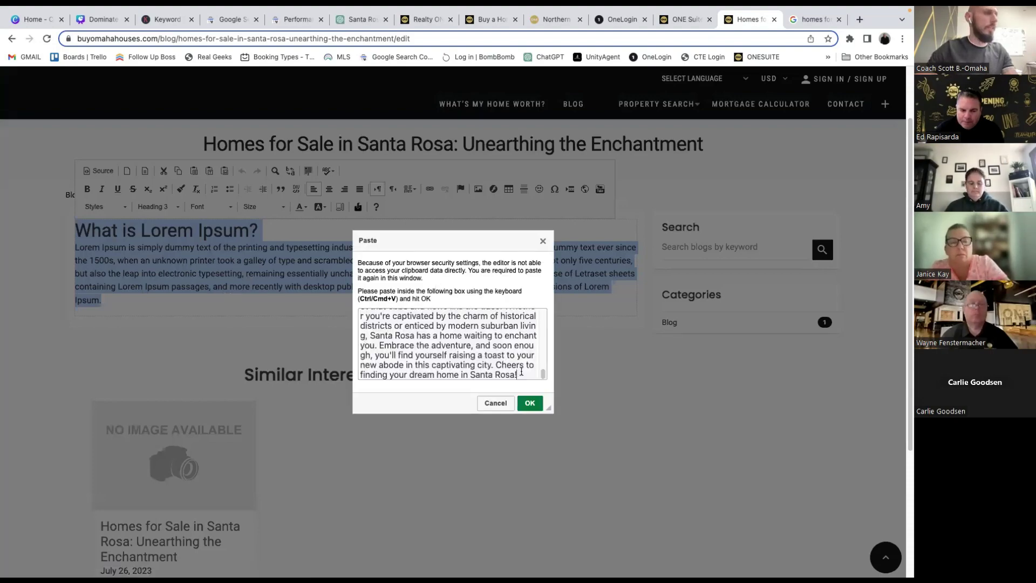
pyautogui.click(530, 403)
pyautogui.scroll(3, 475, 333)
pyautogui.scroll(10, 475, 333)
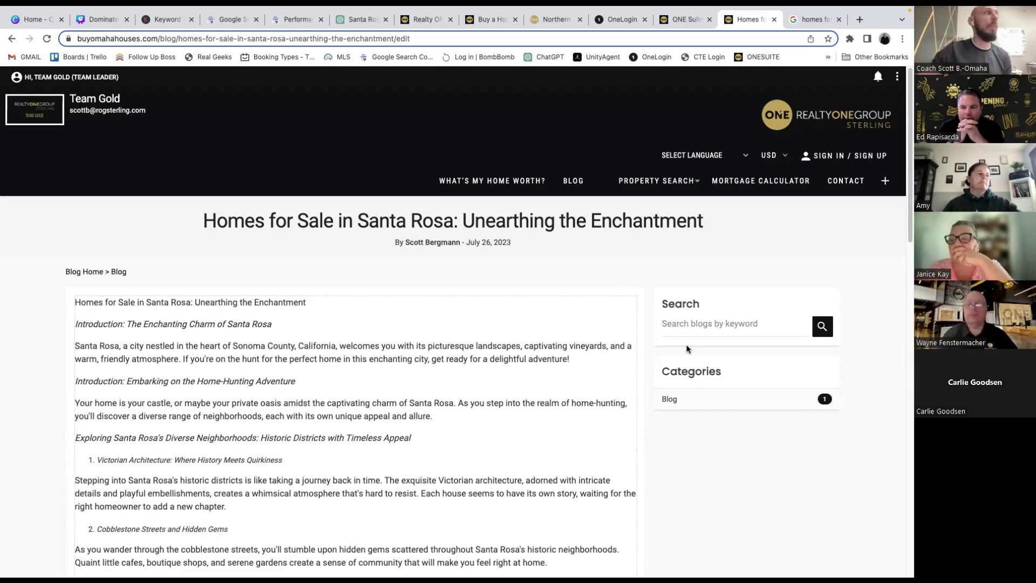
pyautogui.click(137, 38)
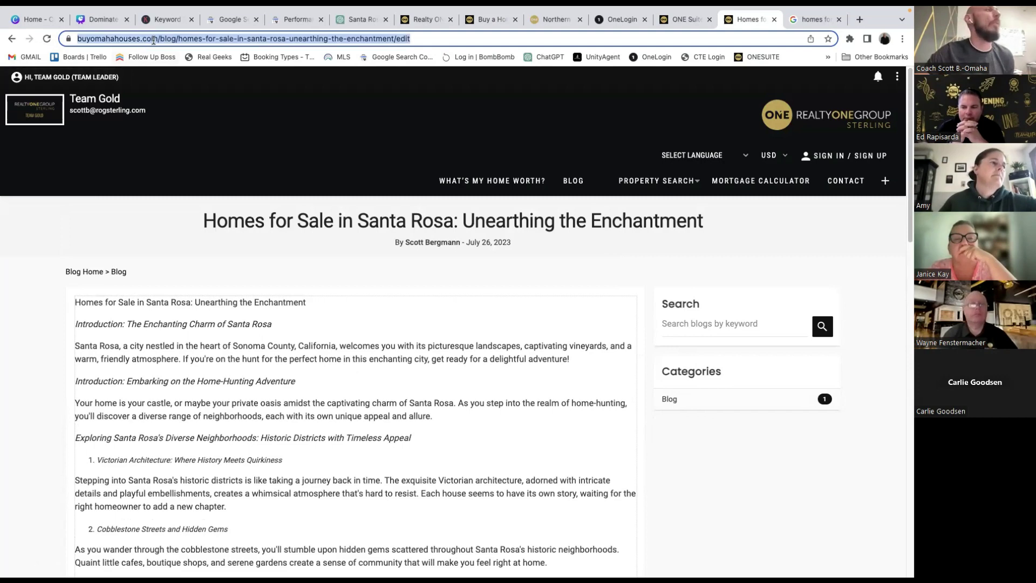
# Place the caret in the edit page's address, then return to the ChatGPT Santa Rosa conversation.
pyautogui.click(184, 38)
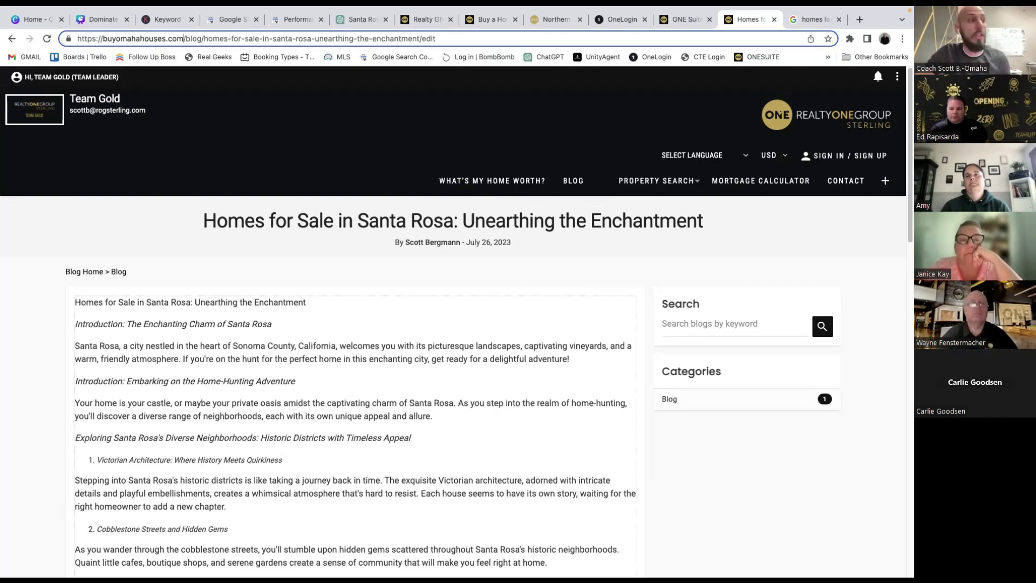
pyautogui.click(356, 20)
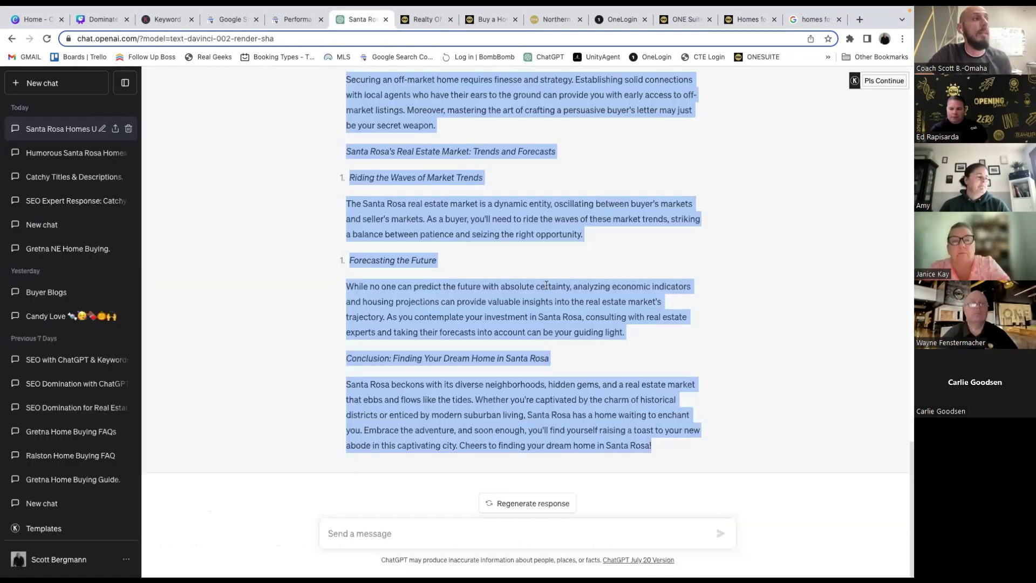
# Deselect the article and scroll up to the humorous blog prompt and its Introduction outline.
pyautogui.click(545, 285)
pyautogui.scroll(8, 597, 312)
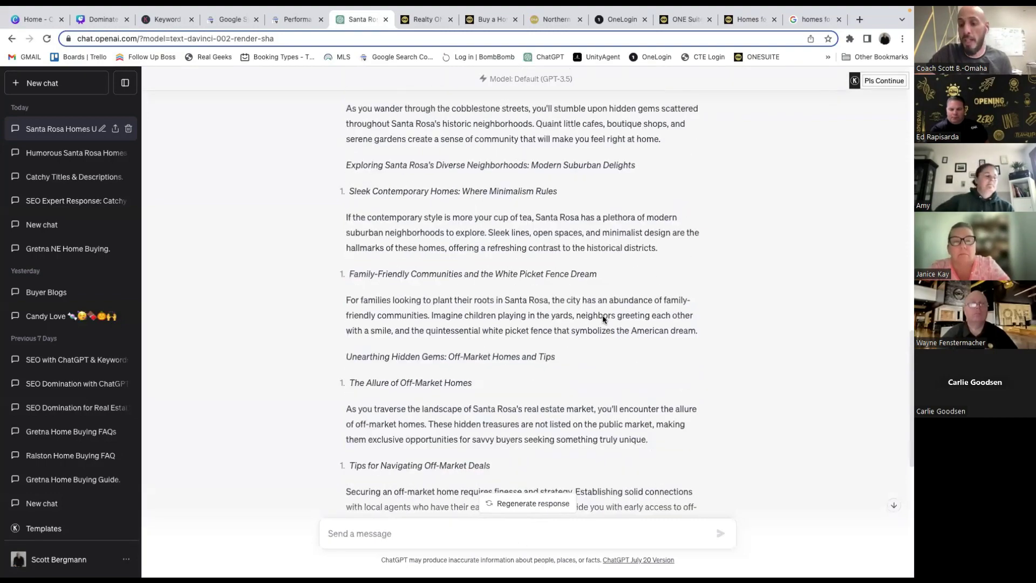
pyautogui.scroll(3, 603, 318)
pyautogui.scroll(15, 602, 319)
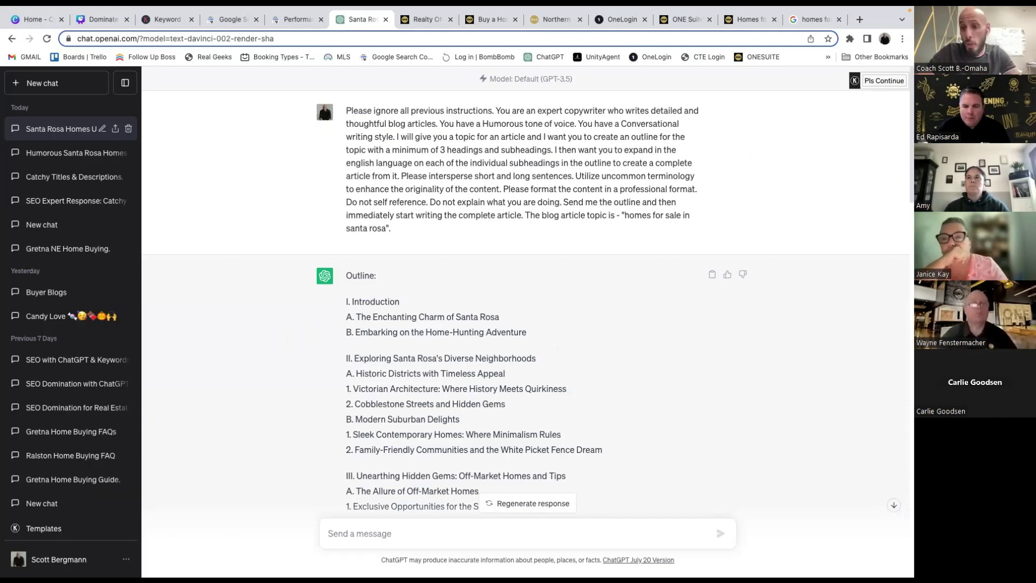
# On the Google tab, search for the realtor's name and business from the suggestions.
pyautogui.click(815, 20)
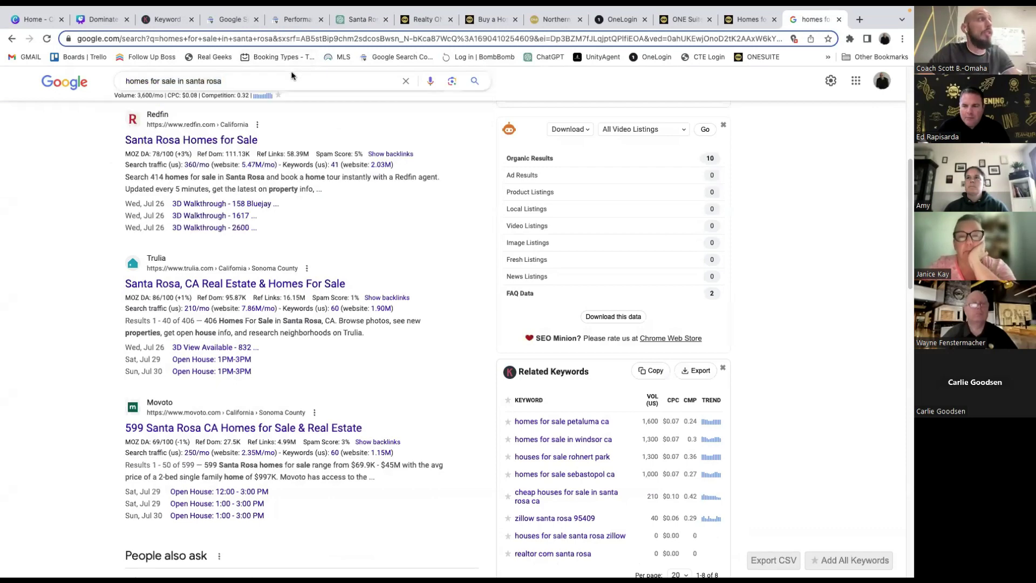
pyautogui.click(289, 75)
pyautogui.write('Scott')
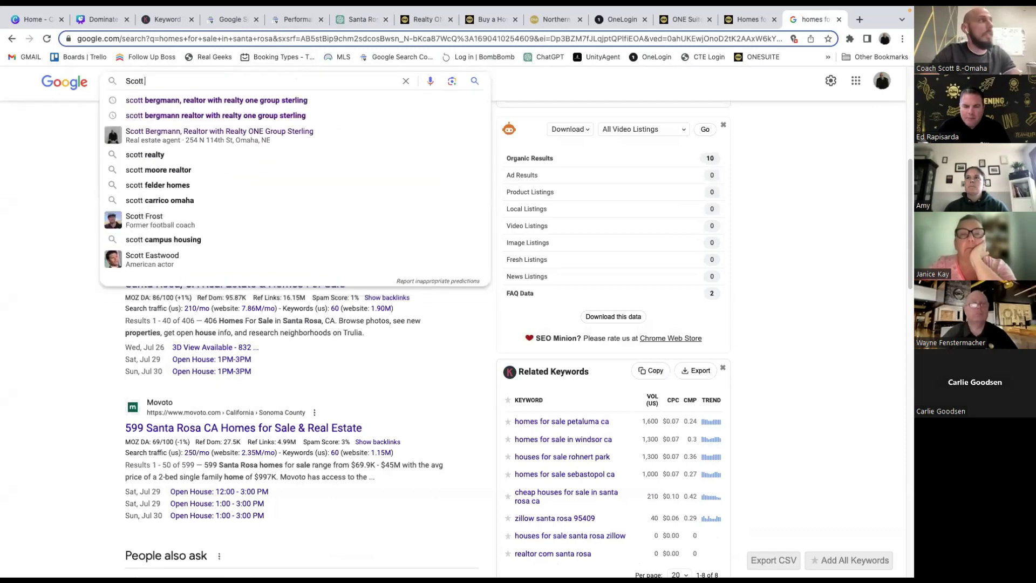
pyautogui.click(214, 100)
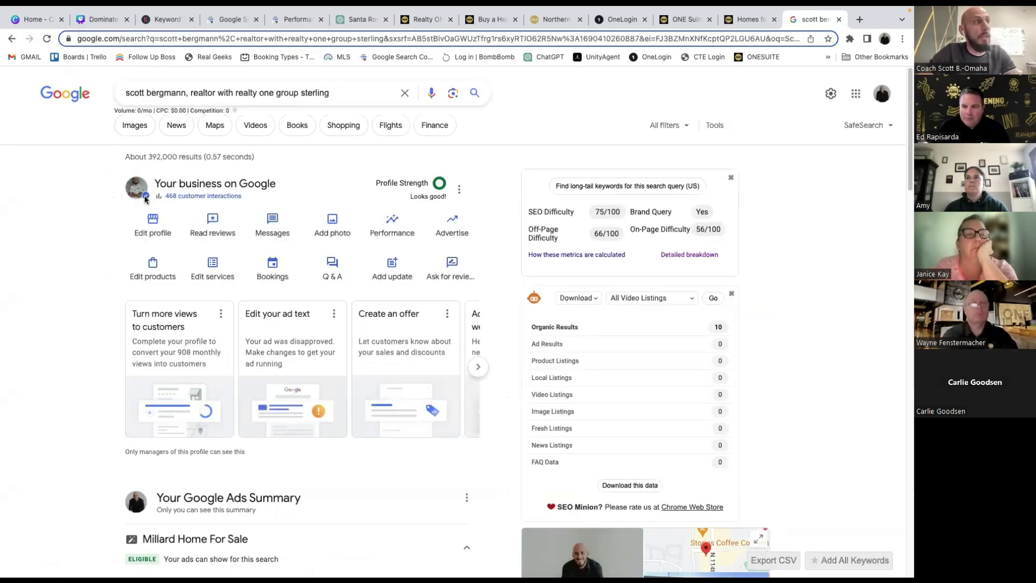
# Review the Realty ONE Group Sterling business panel, then return to the ChatGPT Santa Rosa chat.
pyautogui.scroll(-2, 389, 277)
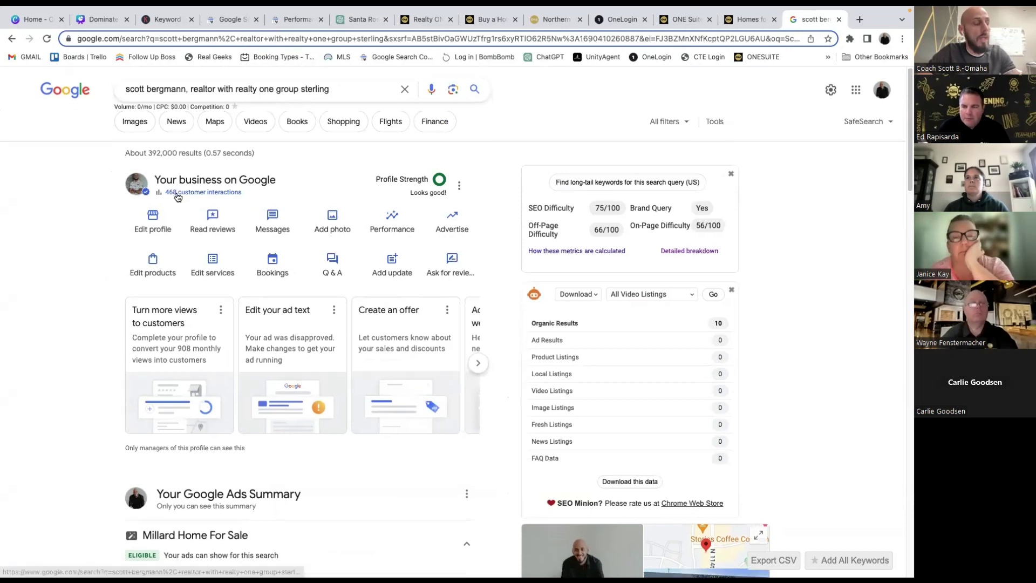
pyautogui.scroll(-2, 389, 276)
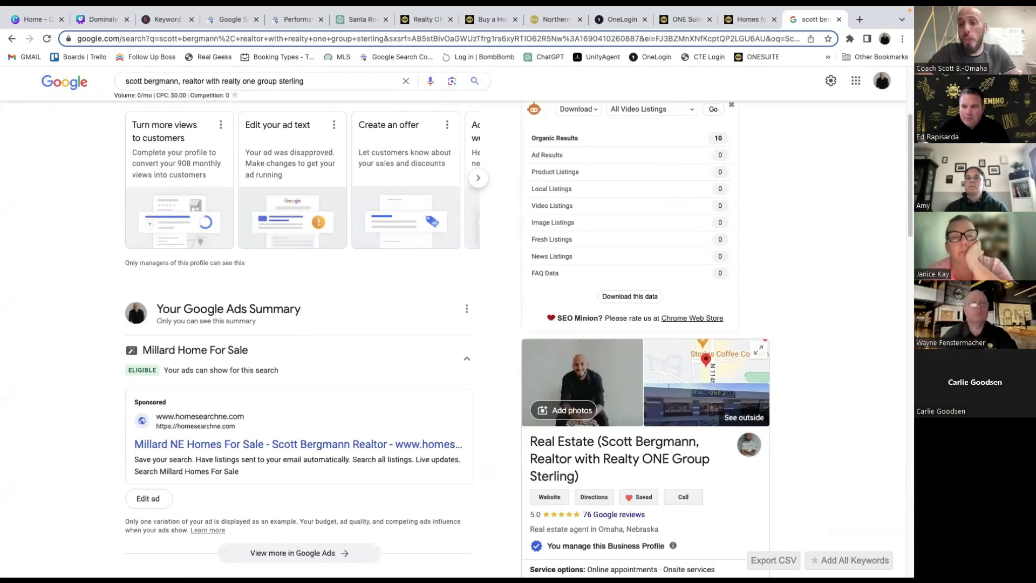
pyautogui.scroll(-2, 745, 359)
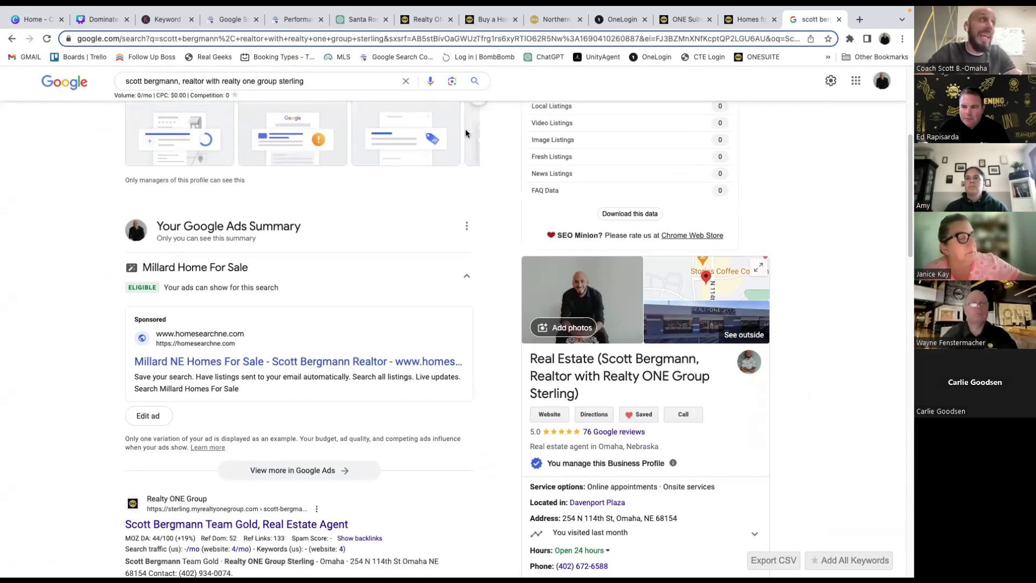
pyautogui.click(361, 21)
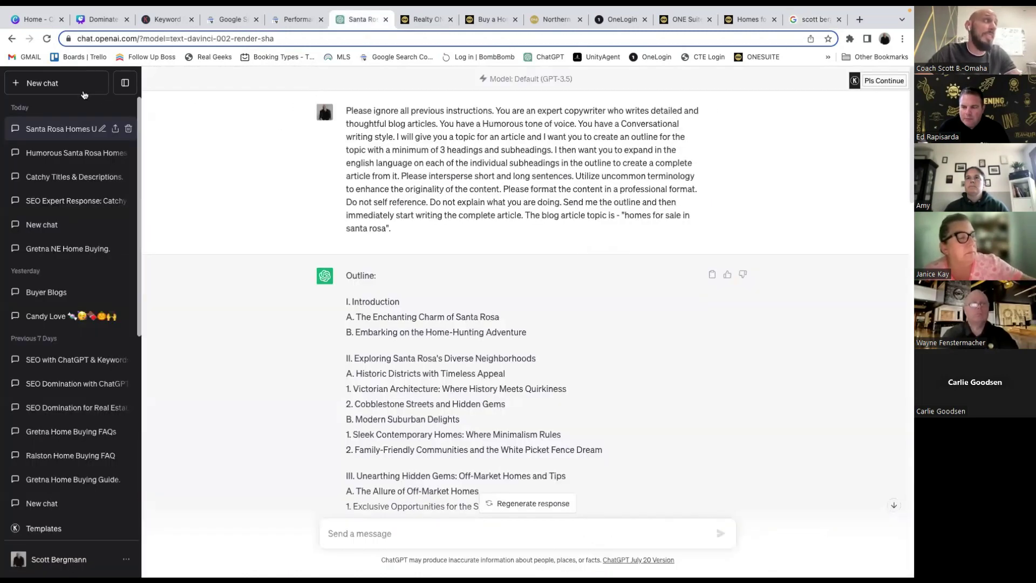
# Start a new ChatGPT chat and set the prompt template category to SEO.
pyautogui.click(57, 82)
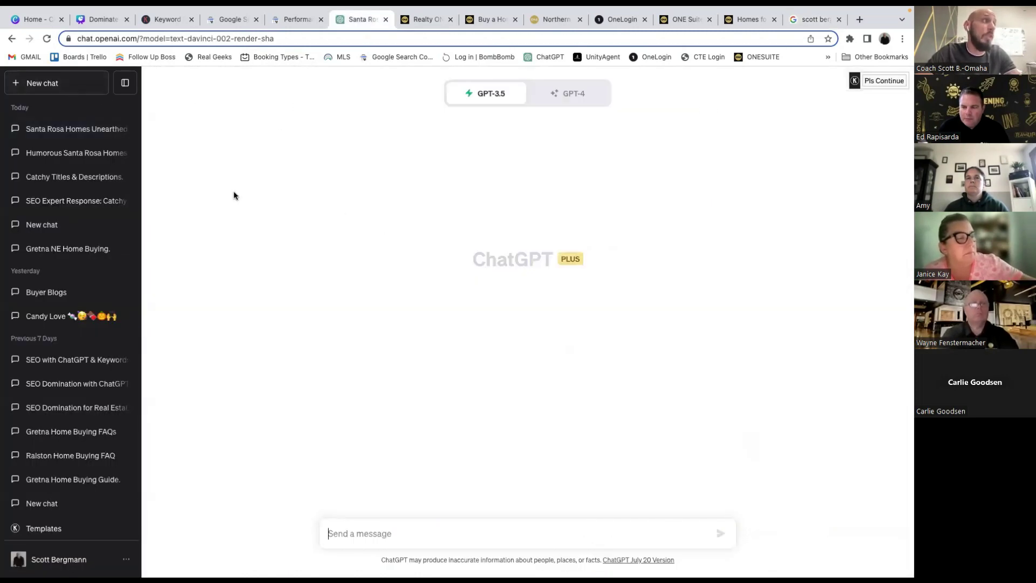
pyautogui.click(46, 529)
pyautogui.click(234, 140)
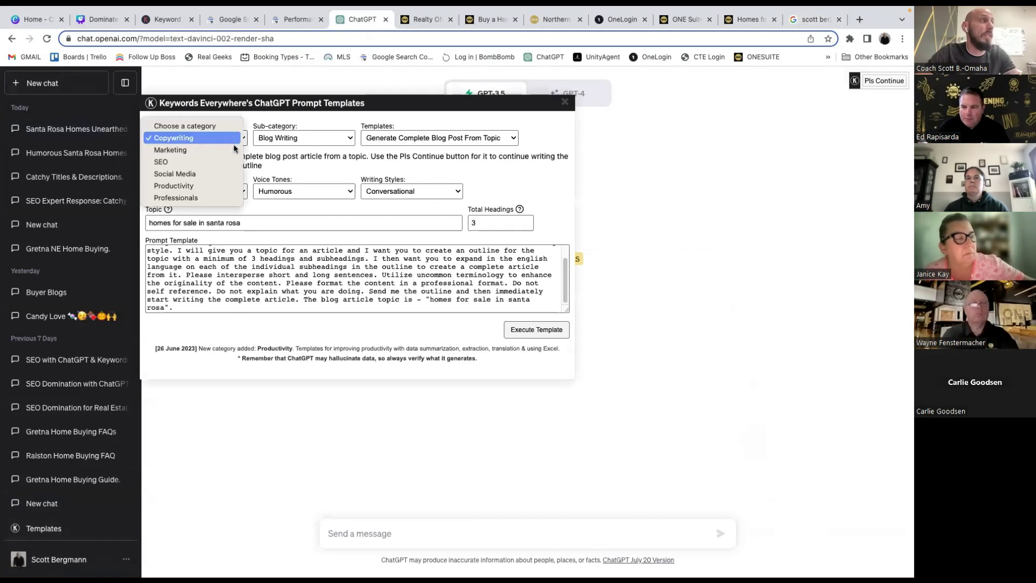
pyautogui.click(226, 173)
pyautogui.click(329, 137)
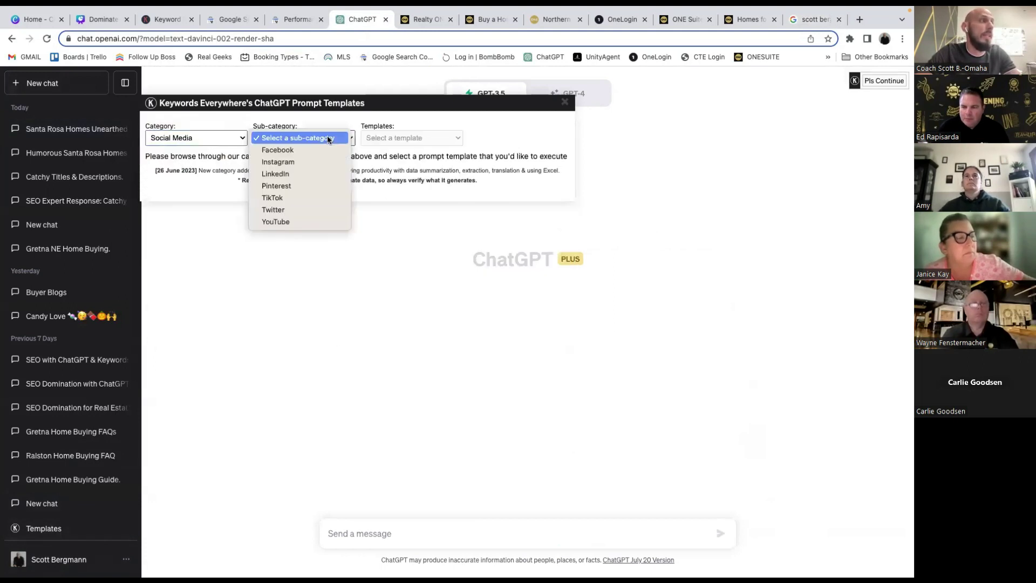
pyautogui.click(197, 135)
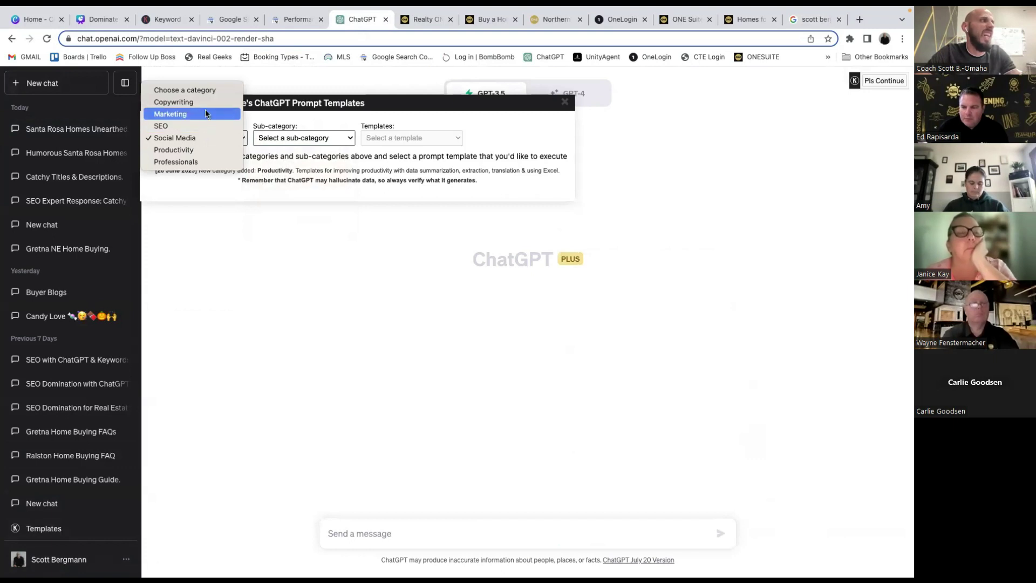
pyautogui.click(204, 104)
pyautogui.click(198, 135)
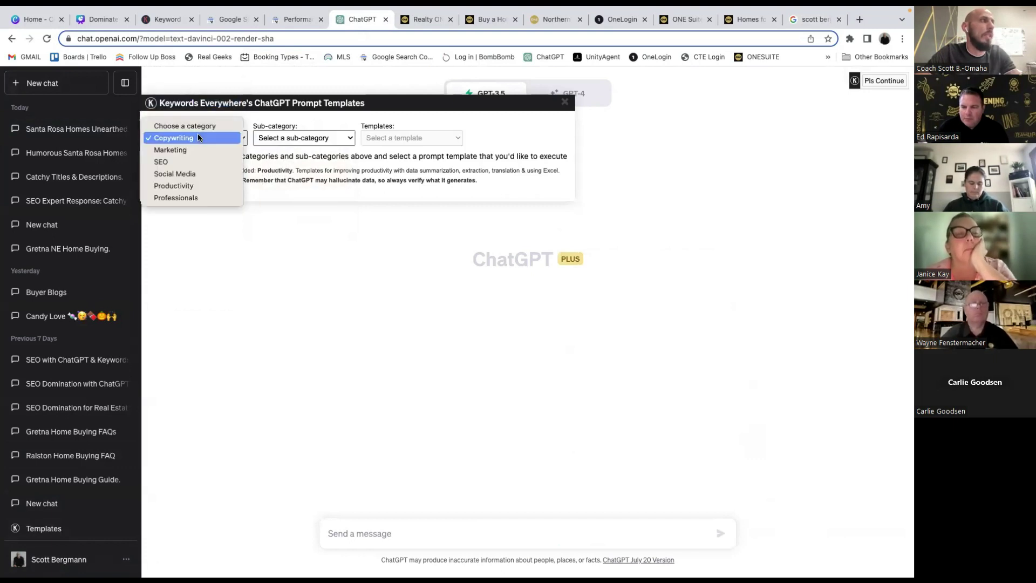
pyautogui.click(201, 162)
# Pick the Local SEO sub-category, close the template list, and bring up the Canva Dominate SEO deck.
pyautogui.click(307, 138)
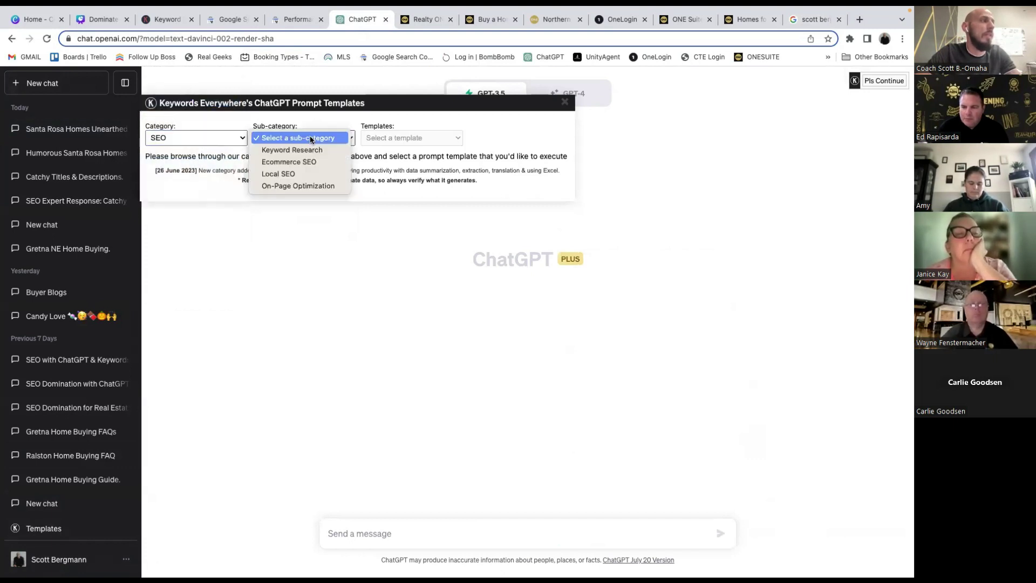
pyautogui.click(311, 175)
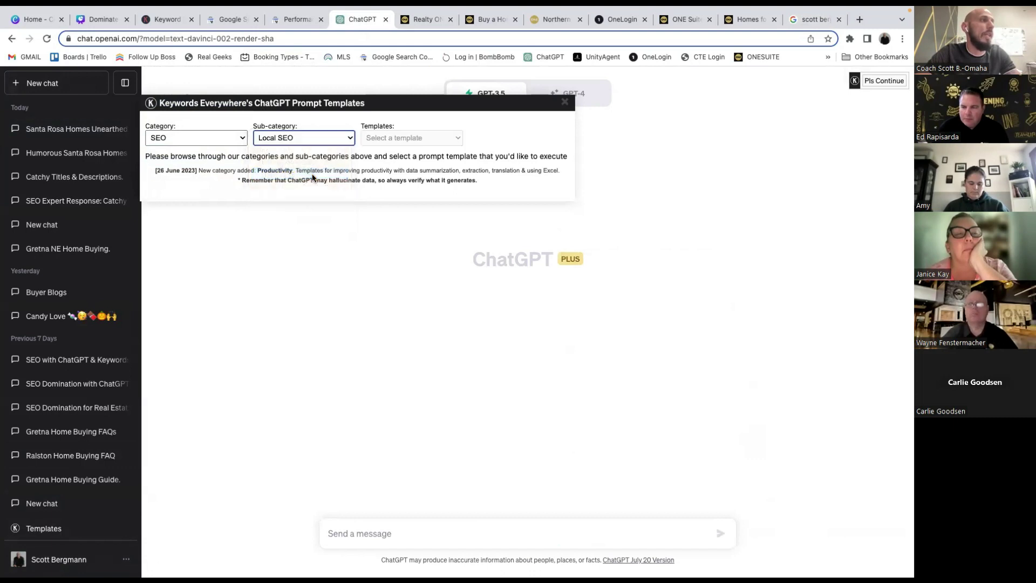
pyautogui.click(400, 138)
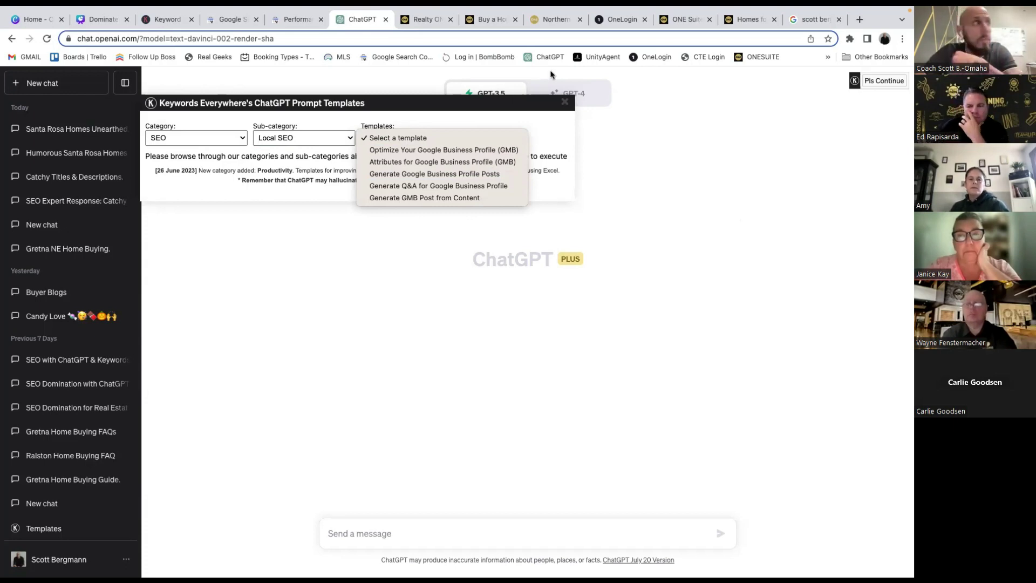
pyautogui.press('Escape')
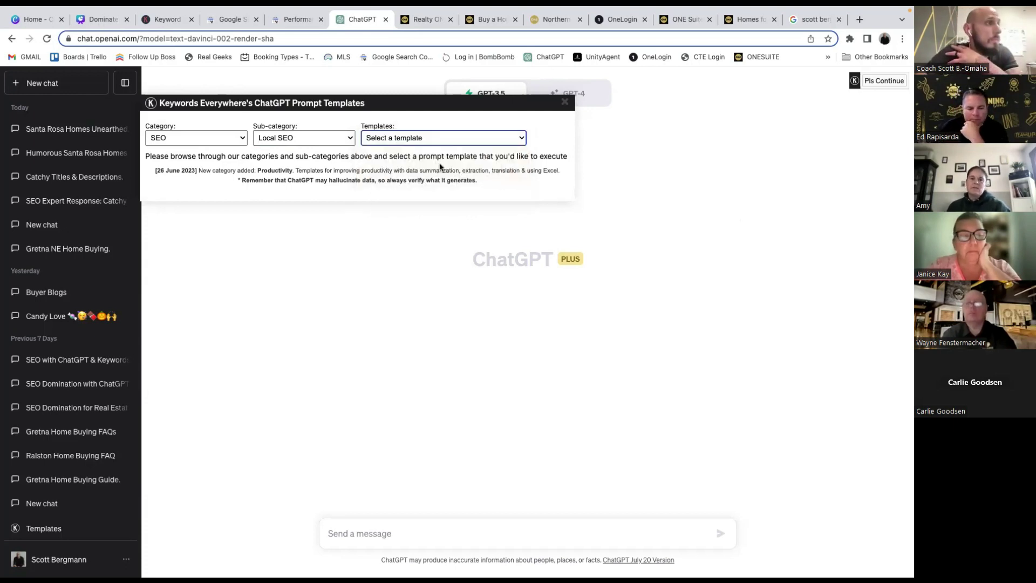
pyautogui.click(97, 19)
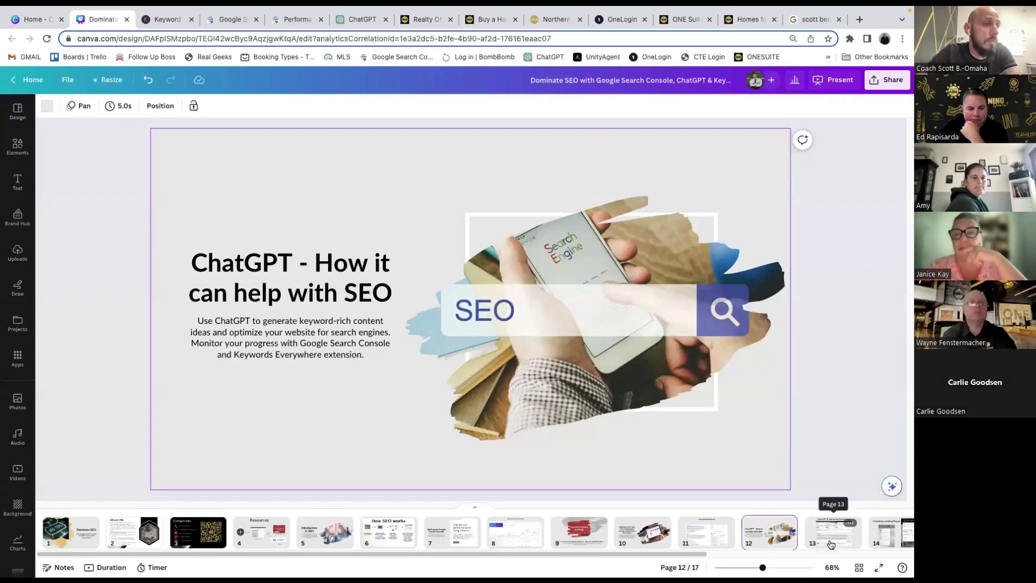
pyautogui.hscroll(4, 809, 539)
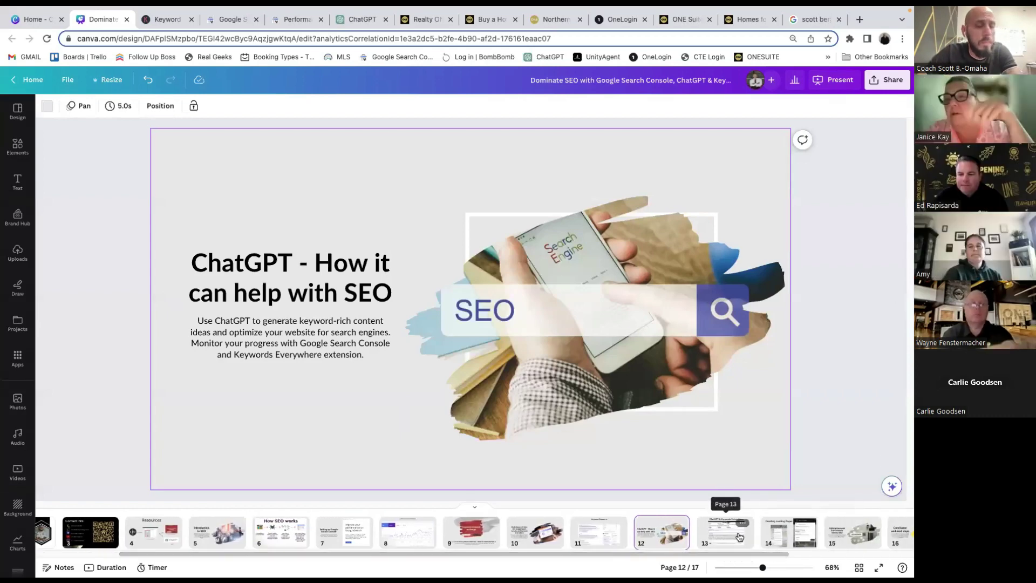
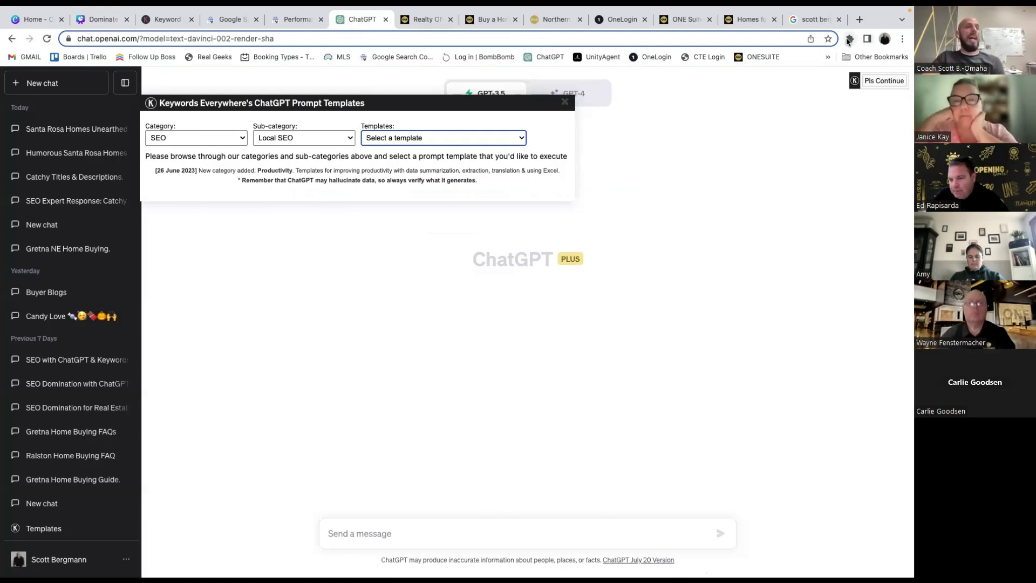
# Open the Keywords Everywhere popup from the Extensions menu to show its status and remaining credits.
pyautogui.click(849, 39)
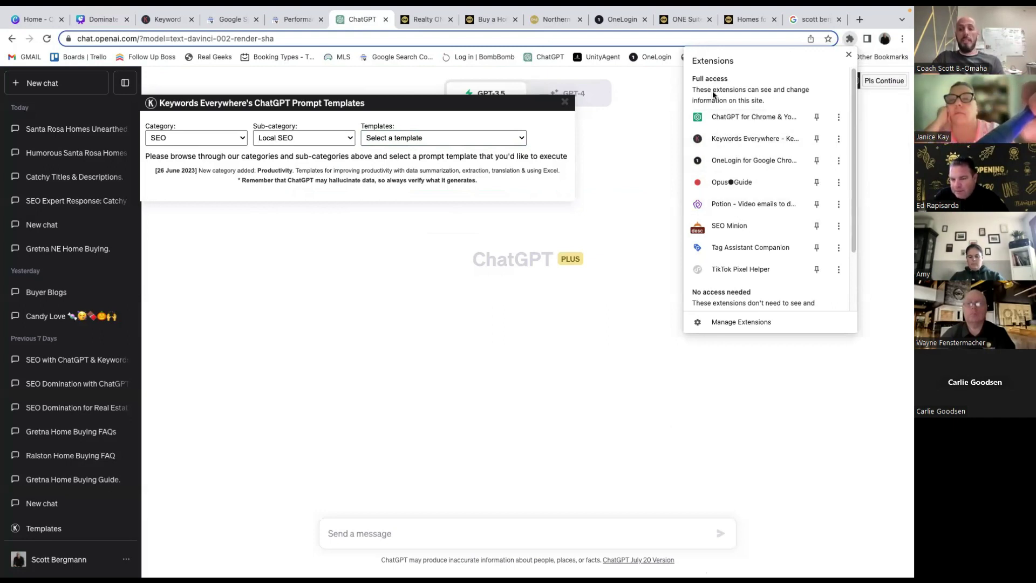
pyautogui.click(755, 139)
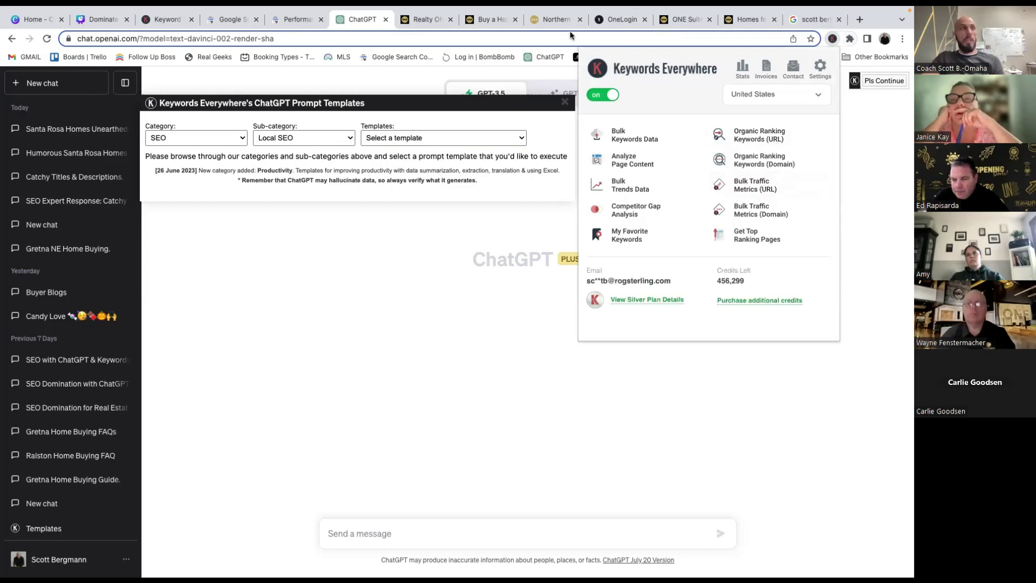
# In a new tab, go to keywordseverywhere.com and open its Chrome Web Store listing.
pyautogui.click(857, 47)
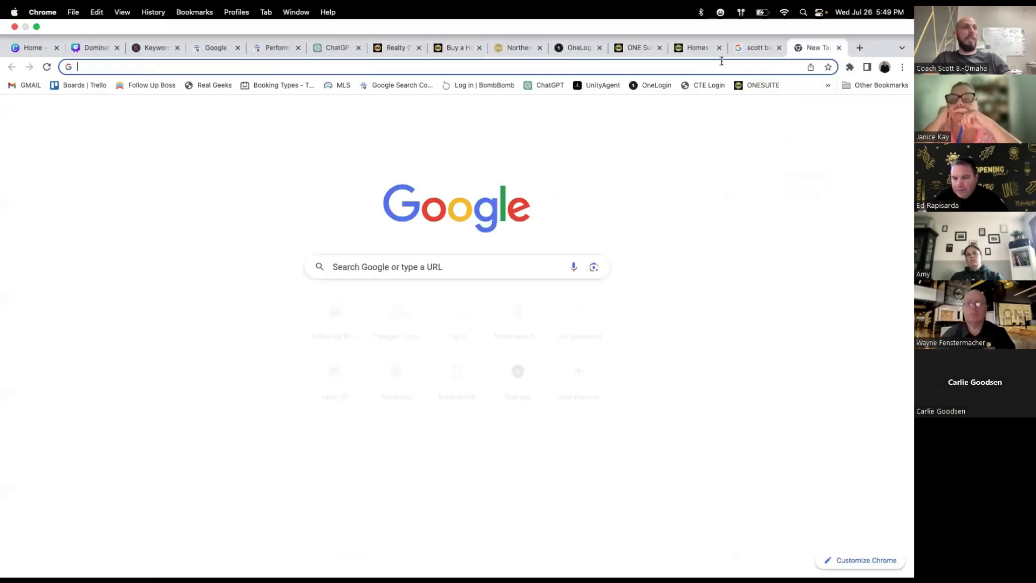
pyautogui.write('keywordseverywhere.com')
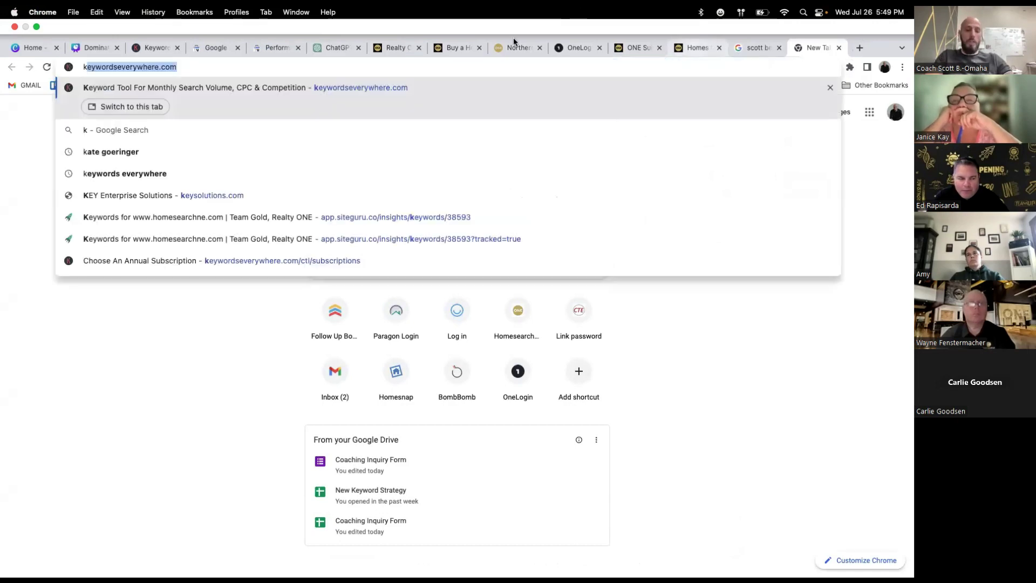
pyautogui.press('Return')
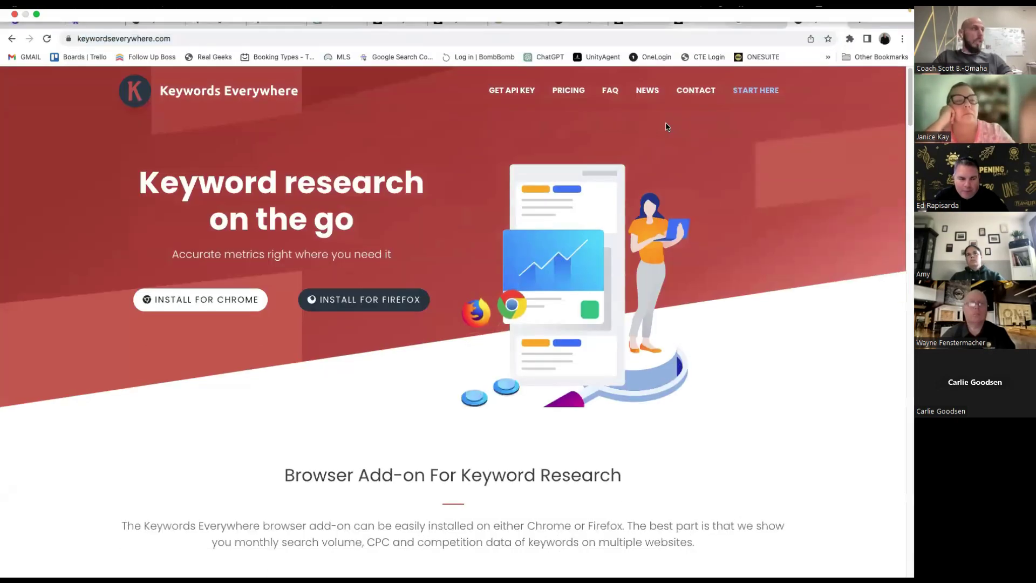
pyautogui.click(225, 306)
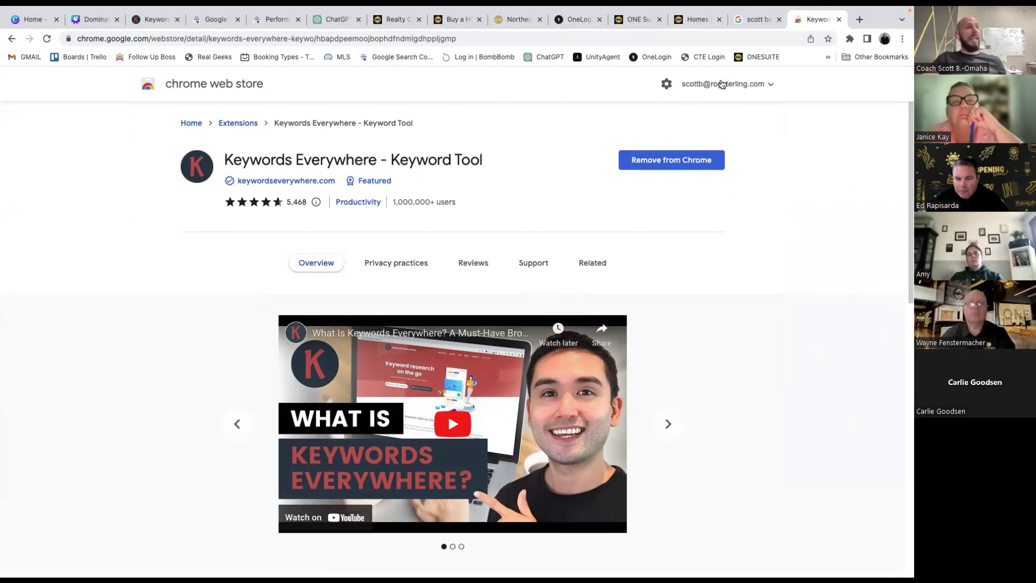
# Check the Extensions menu, then close the Chrome Web Store tab.
pyautogui.click(849, 39)
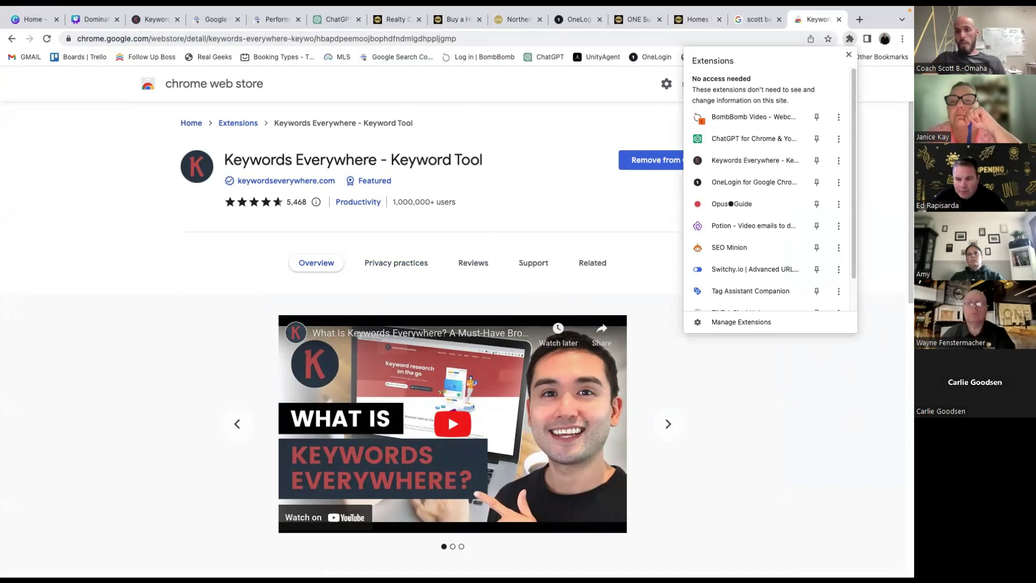
pyautogui.click(839, 21)
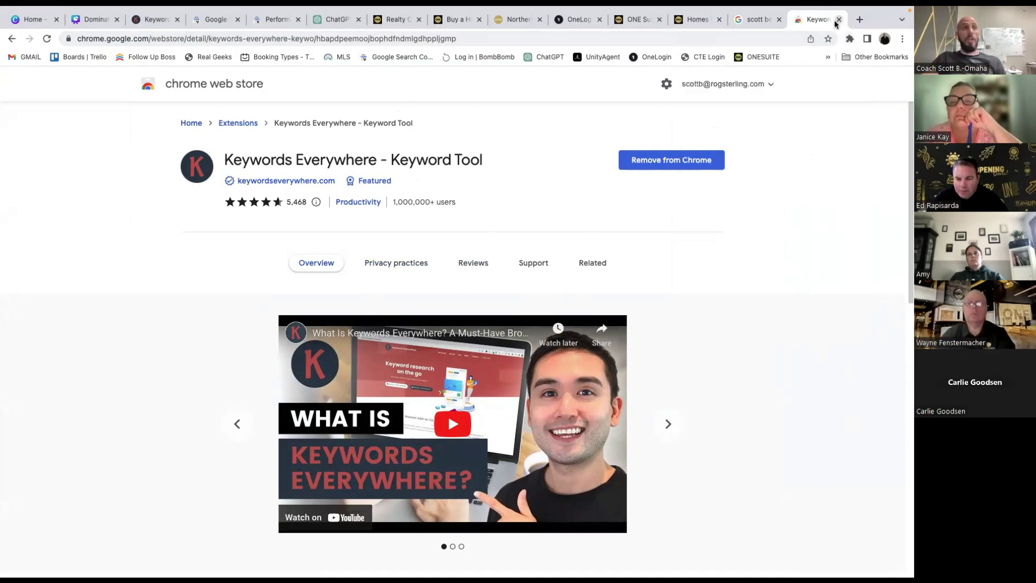
pyautogui.click(839, 21)
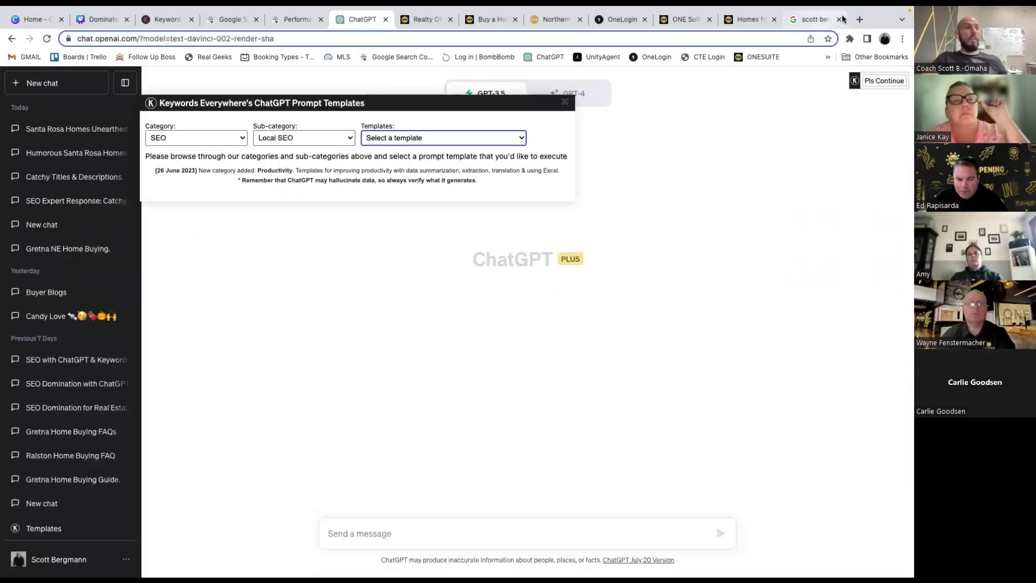
# Turn Keywords Everywhere off and reload the realtor search results to see them without it.
pyautogui.click(815, 19)
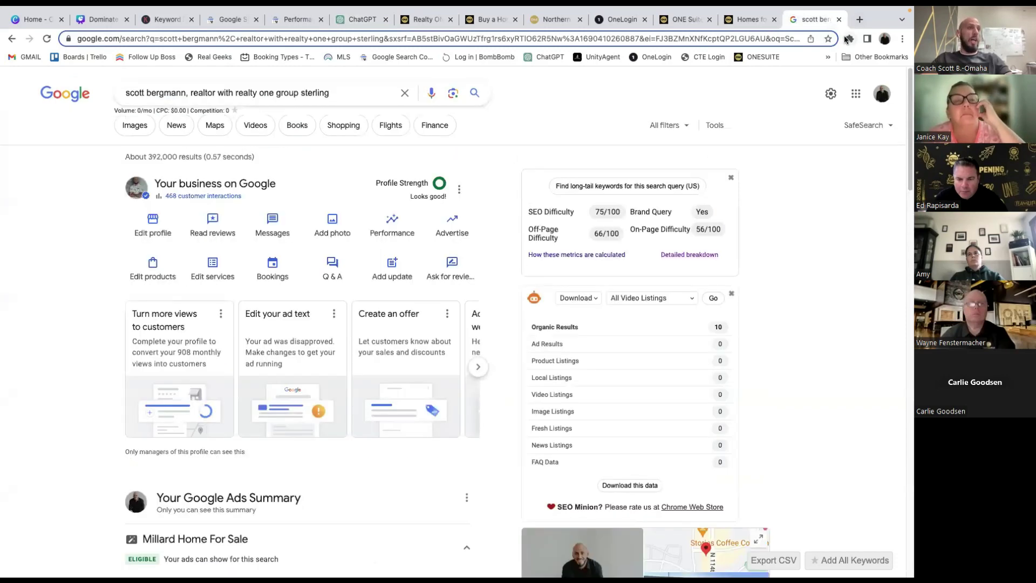
pyautogui.click(849, 38)
pyautogui.click(719, 108)
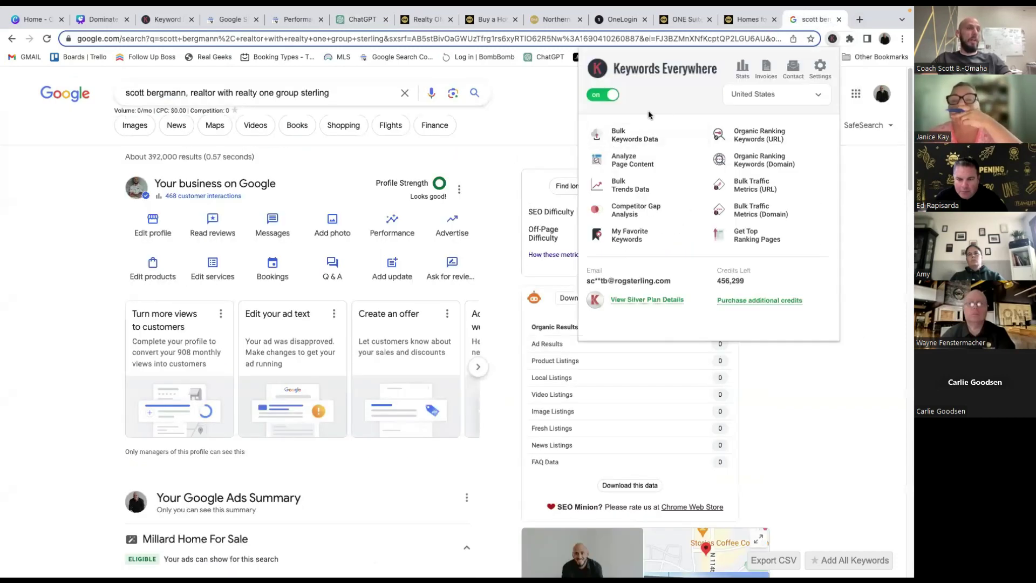
pyautogui.click(604, 96)
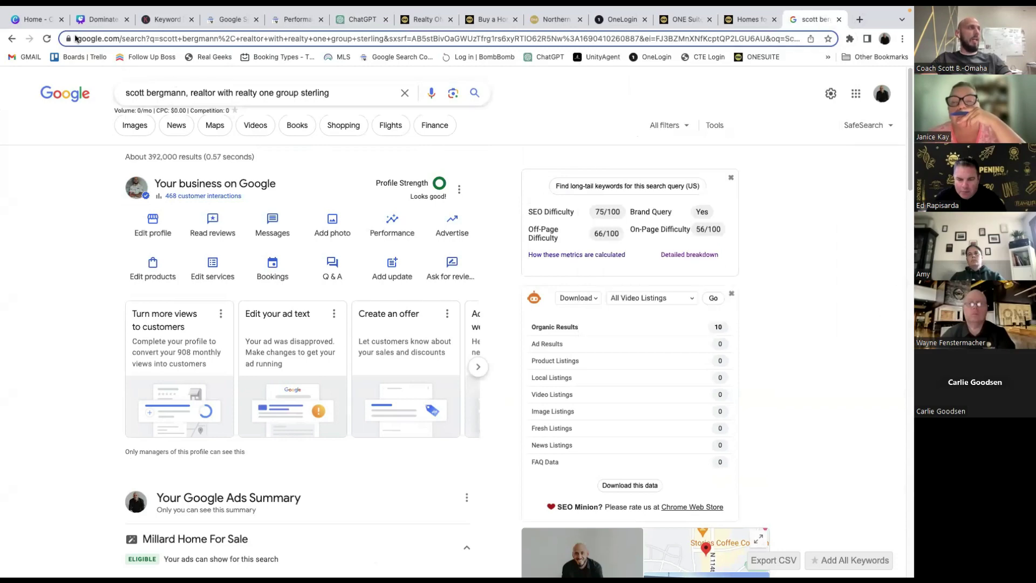
pyautogui.click(47, 38)
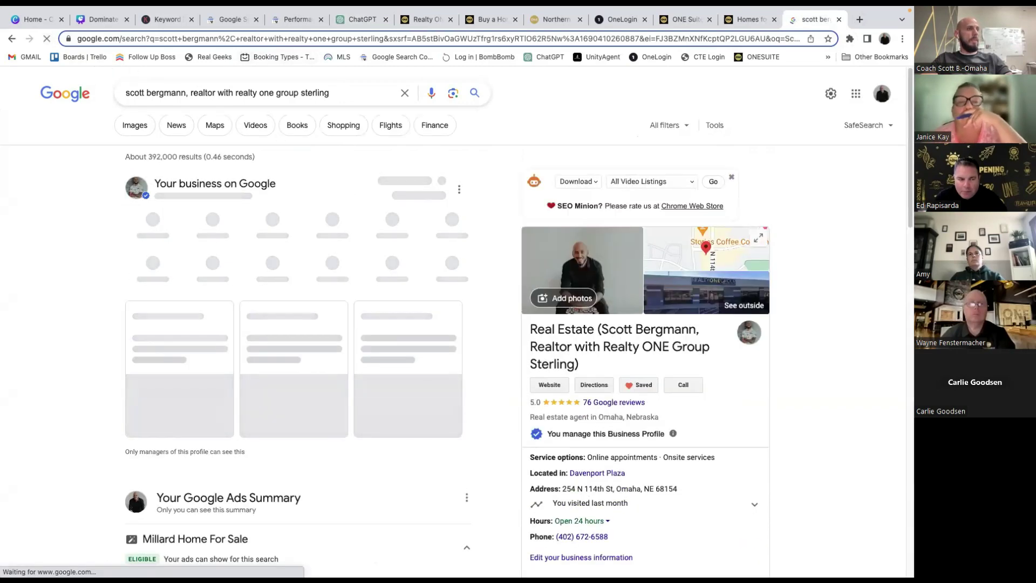
pyautogui.scroll(-15, 776, 210)
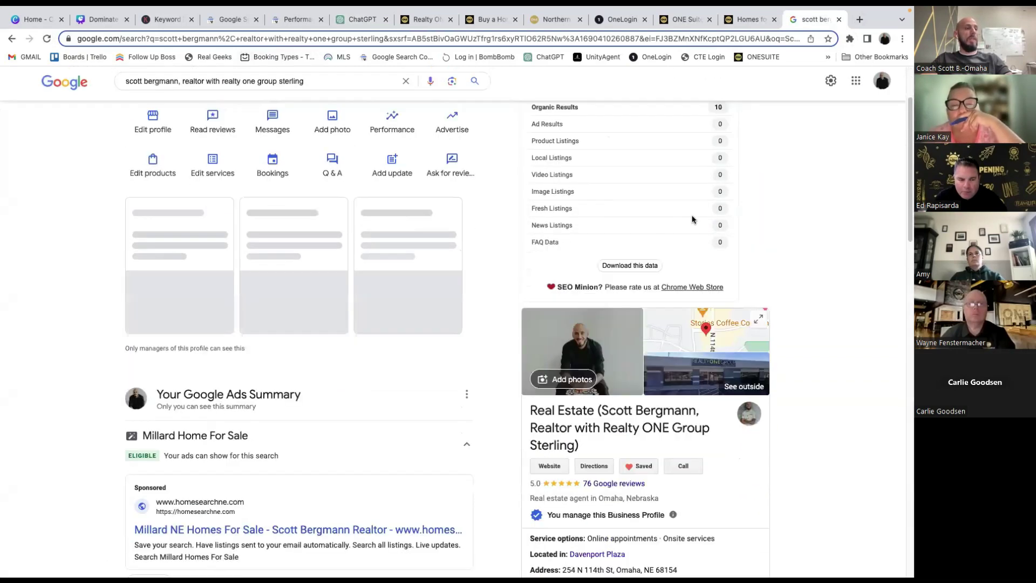
pyautogui.scroll(-9, 785, 308)
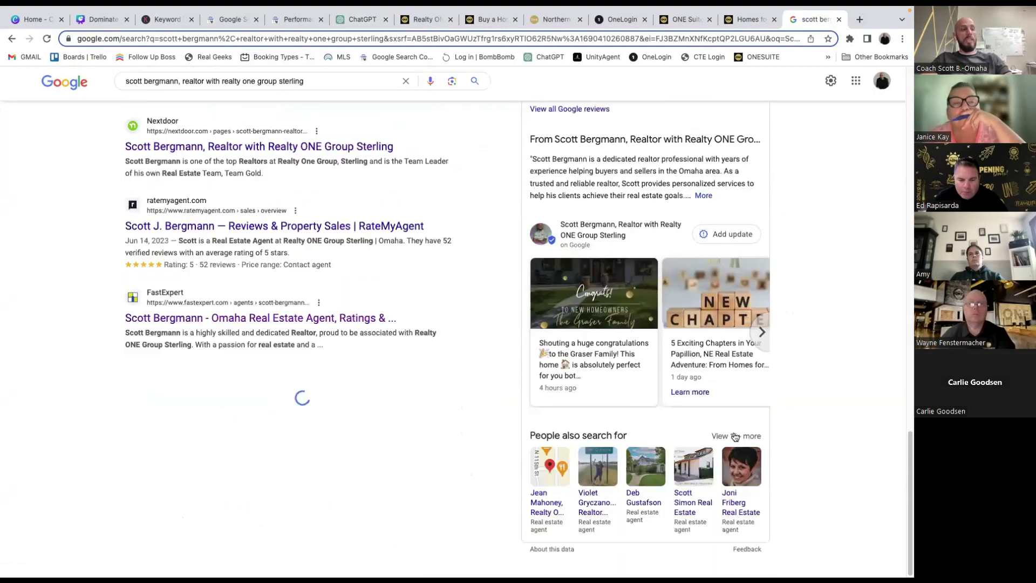
pyautogui.scroll(8, 733, 309)
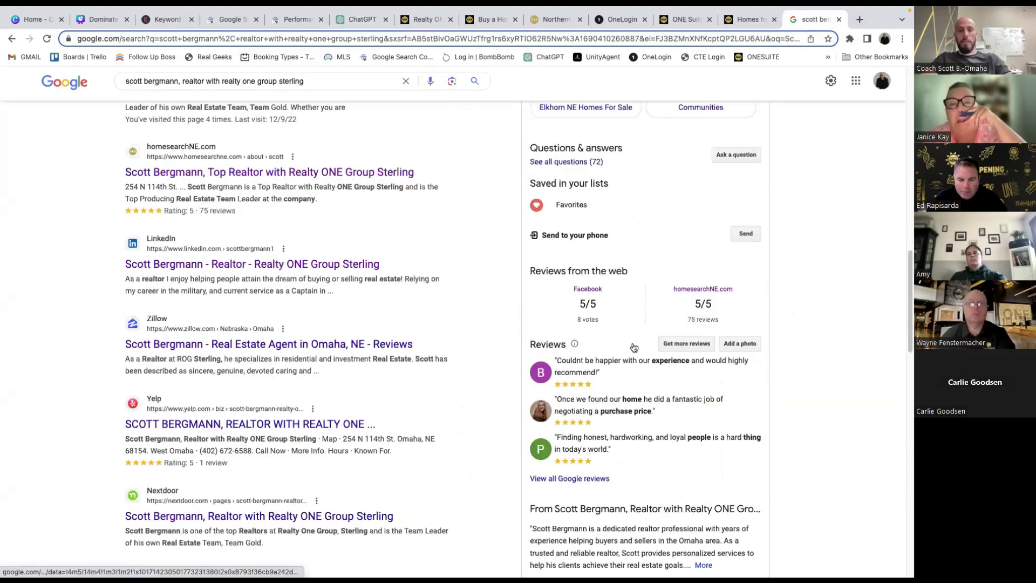
pyautogui.scroll(1, 717, 269)
pyautogui.scroll(15, 716, 269)
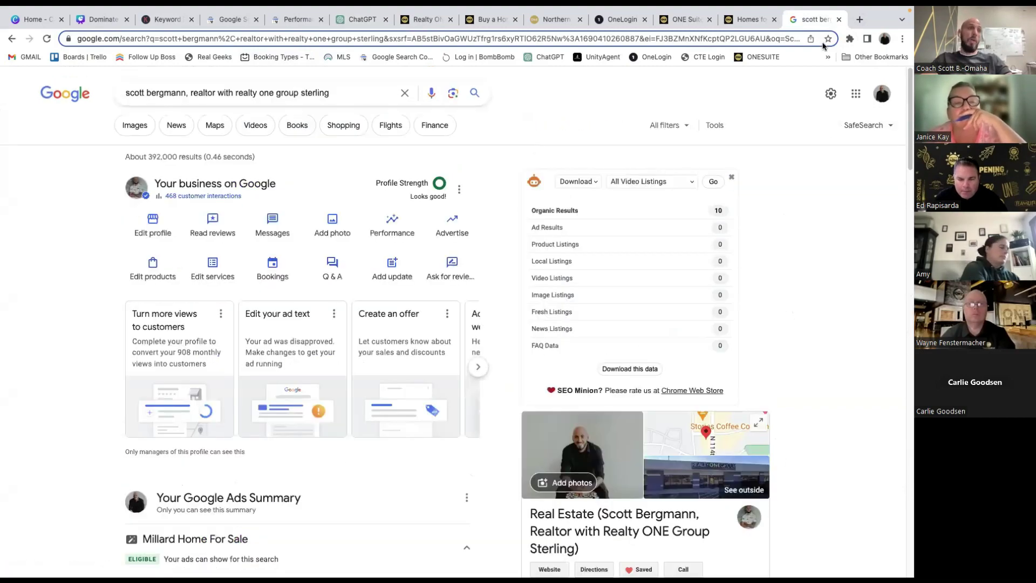
# Turn Keywords Everywhere back on and return to the ChatGPT tab.
pyautogui.click(849, 39)
pyautogui.click(750, 117)
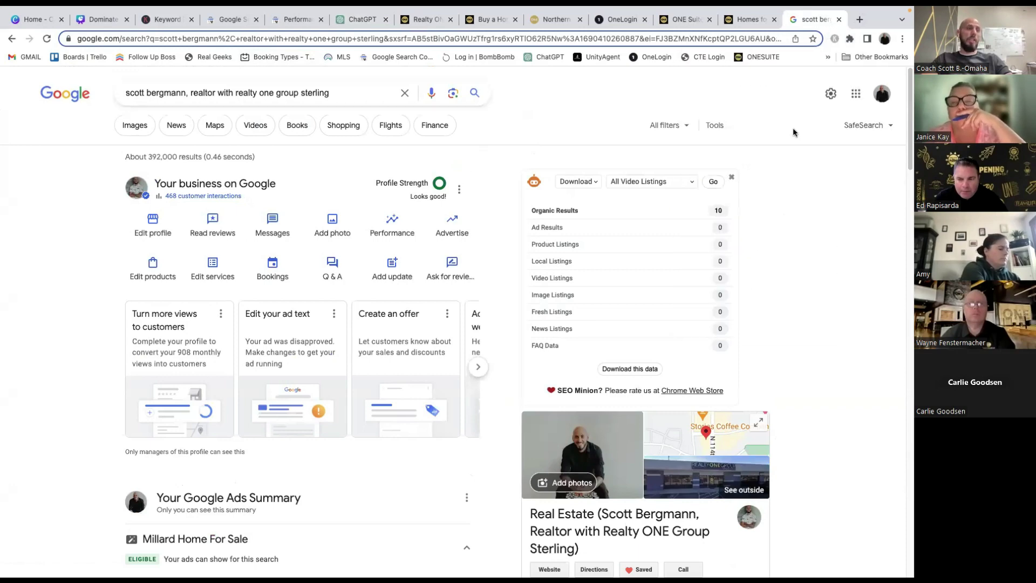
pyautogui.click(602, 96)
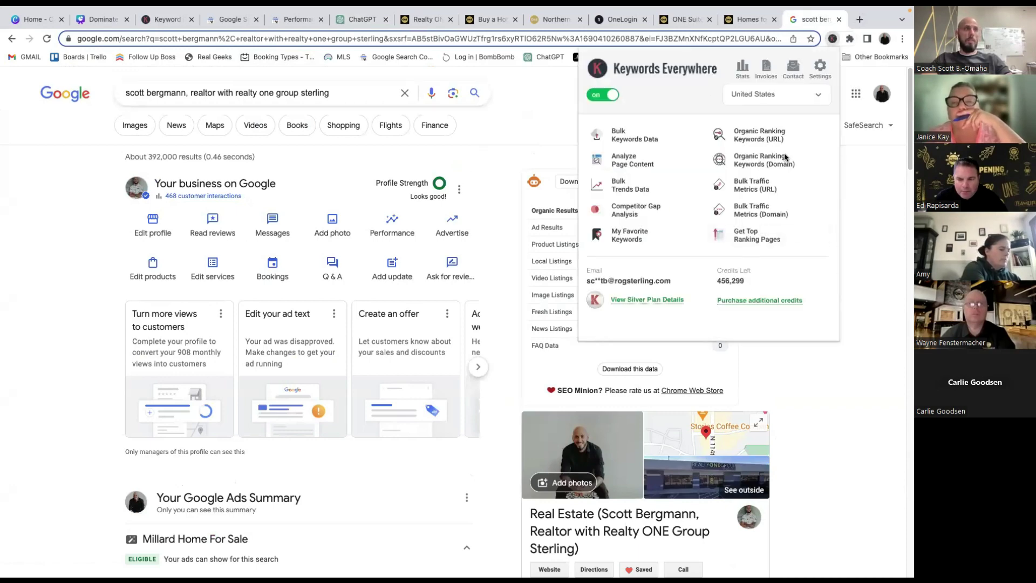
pyautogui.click(92, 194)
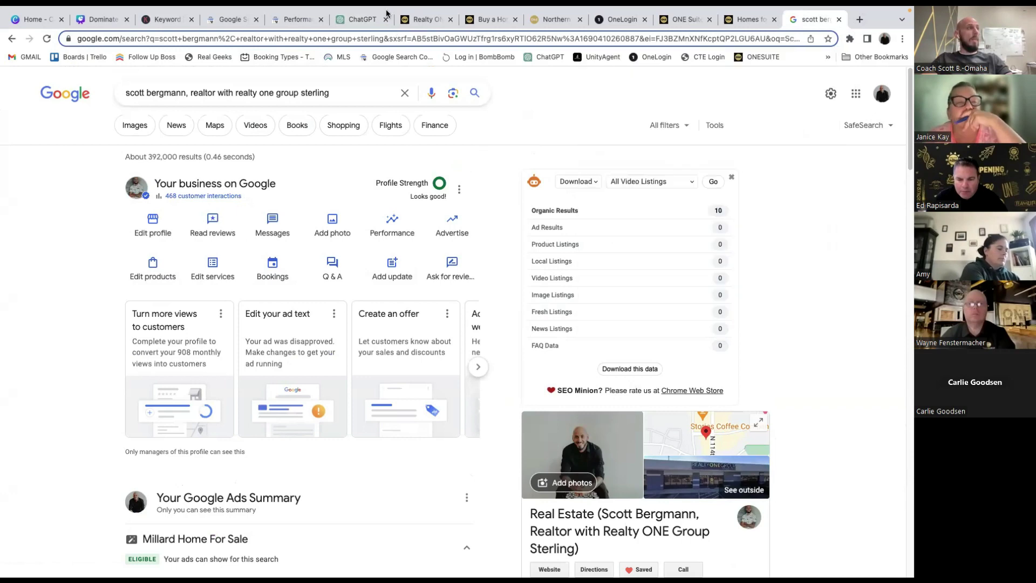
pyautogui.click(386, 13)
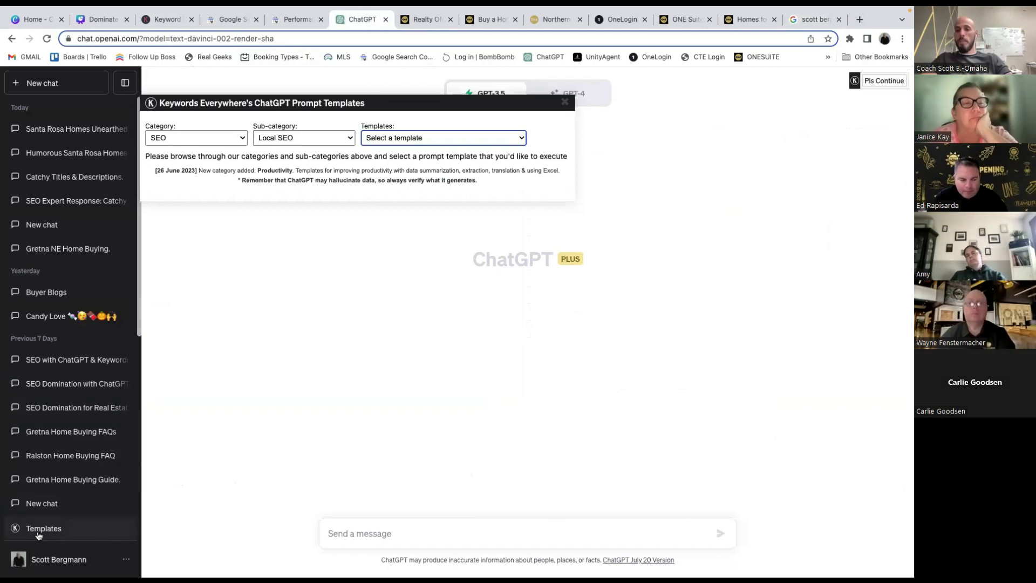
# Reopen the prompt templates and browse the SEO sub-categories, including Local SEO templates.
pyautogui.click(38, 533)
pyautogui.click(39, 534)
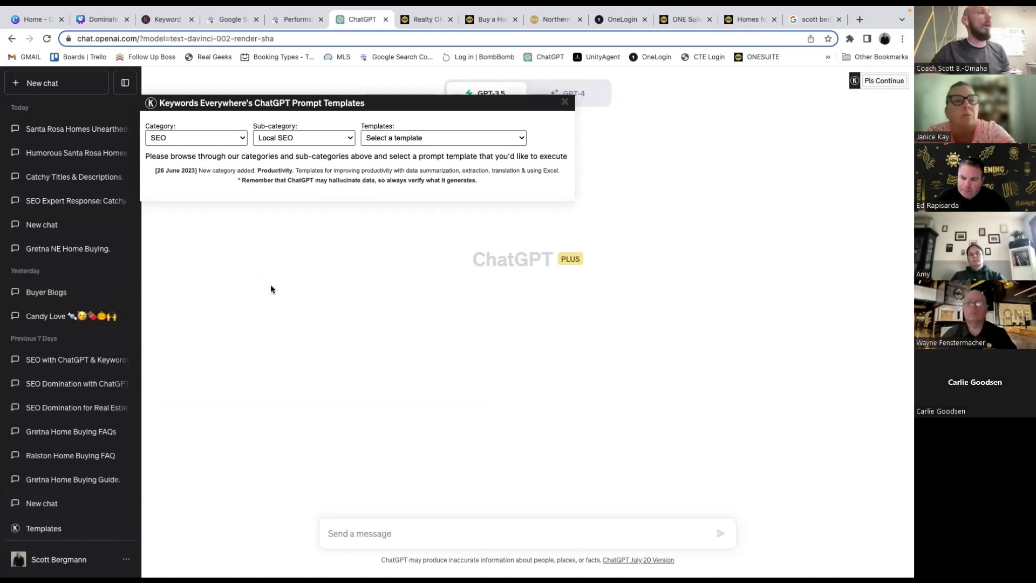
pyautogui.click(223, 138)
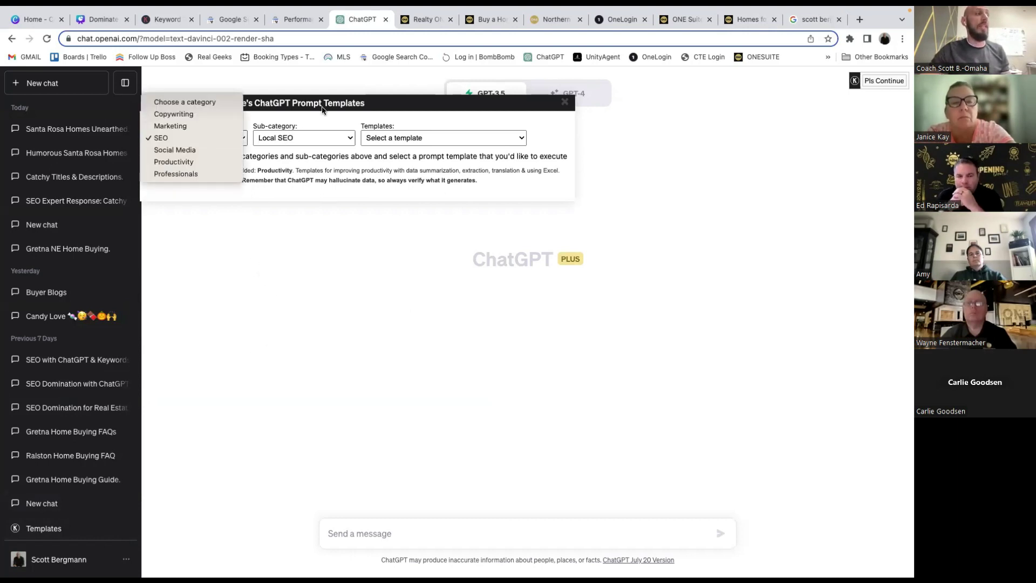
pyautogui.click(226, 139)
pyautogui.click(323, 135)
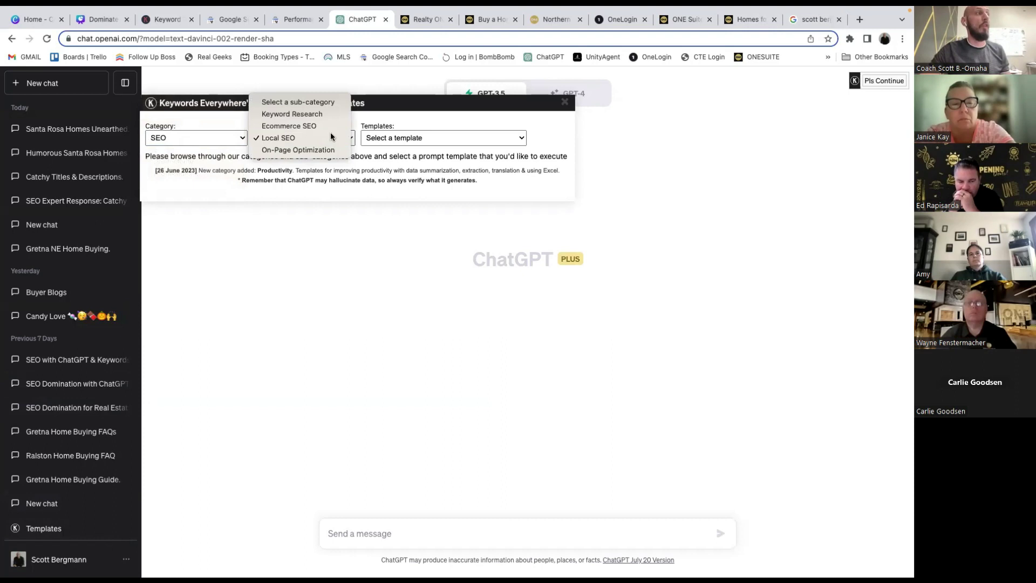
pyautogui.click(441, 144)
pyautogui.click(440, 144)
pyautogui.click(223, 137)
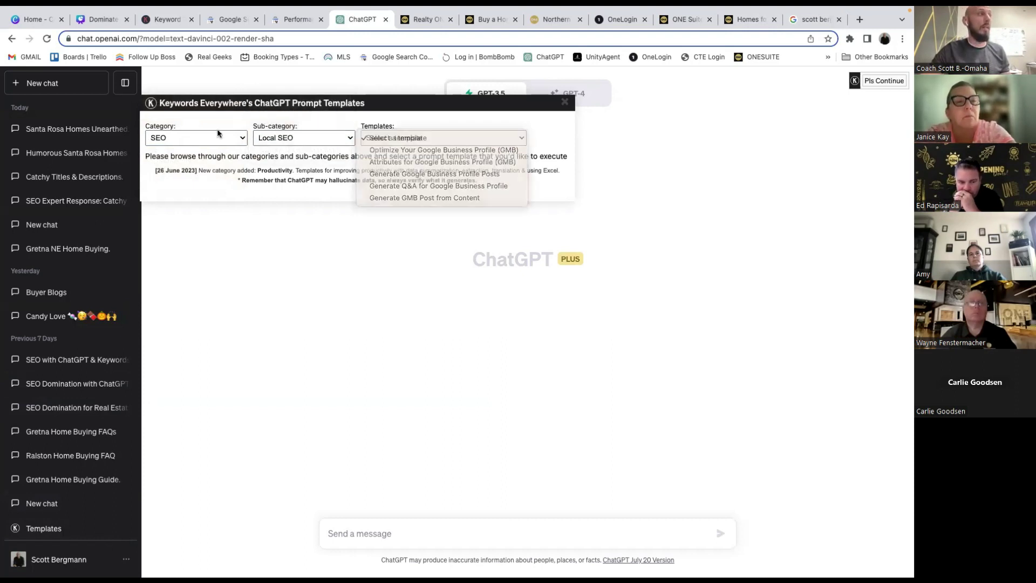
# Switch the template category to Copywriting, then close the templates panel.
pyautogui.click(223, 136)
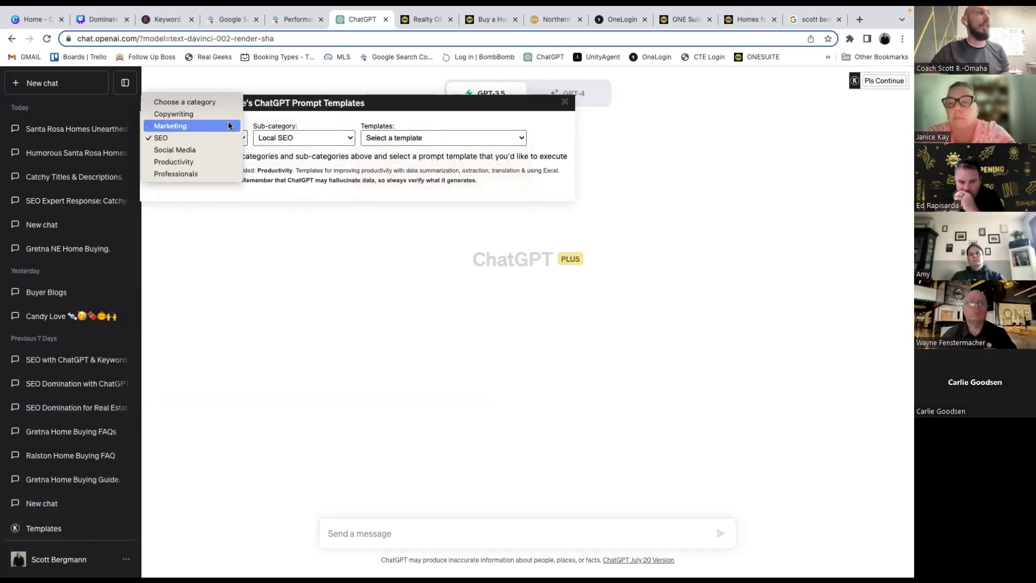
pyautogui.click(213, 114)
pyautogui.click(218, 141)
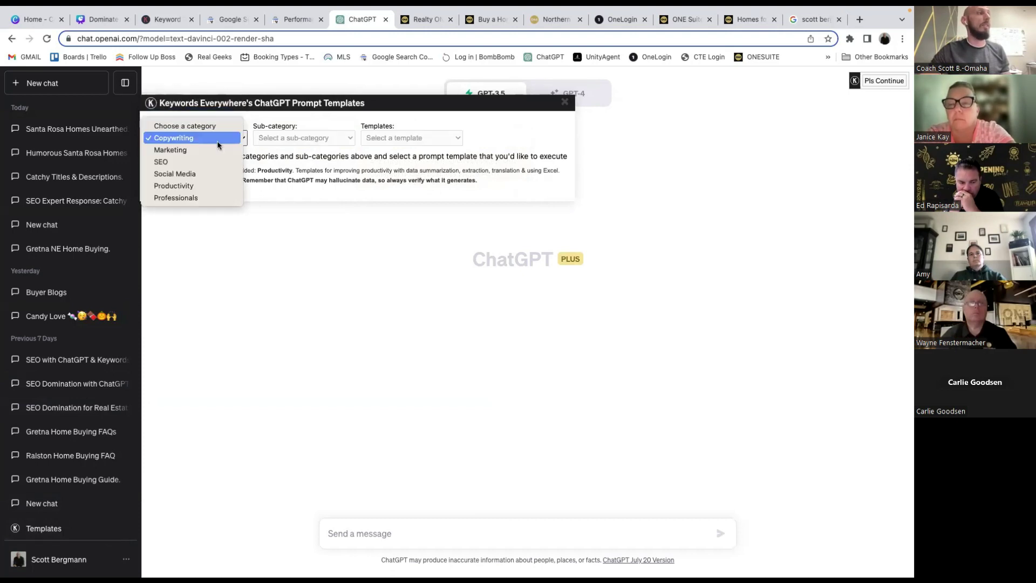
pyautogui.click(272, 138)
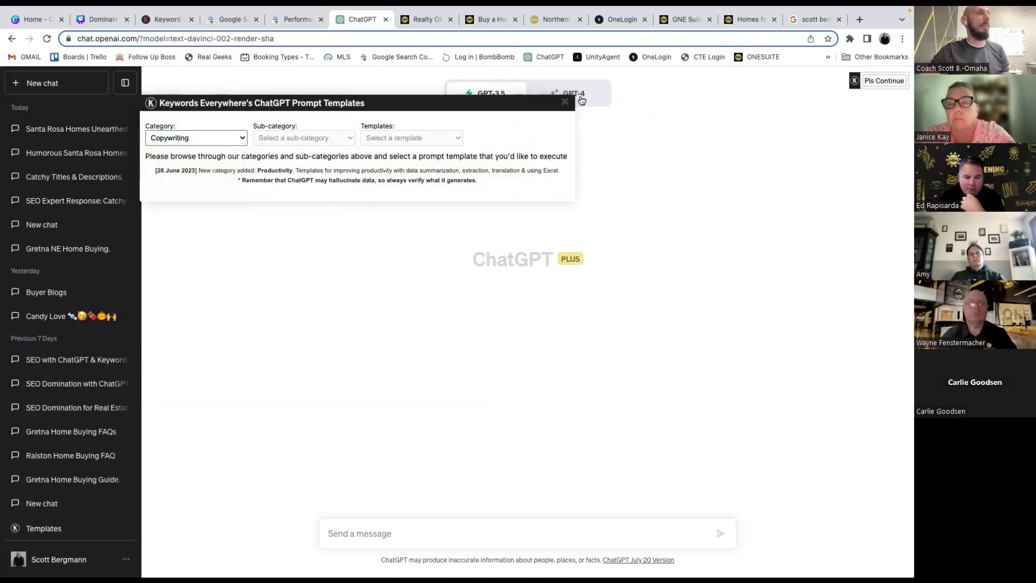
pyautogui.click(564, 101)
# Reopen the templates, try the Marketing category, set it back to SEO, and close the panel.
pyautogui.click(43, 527)
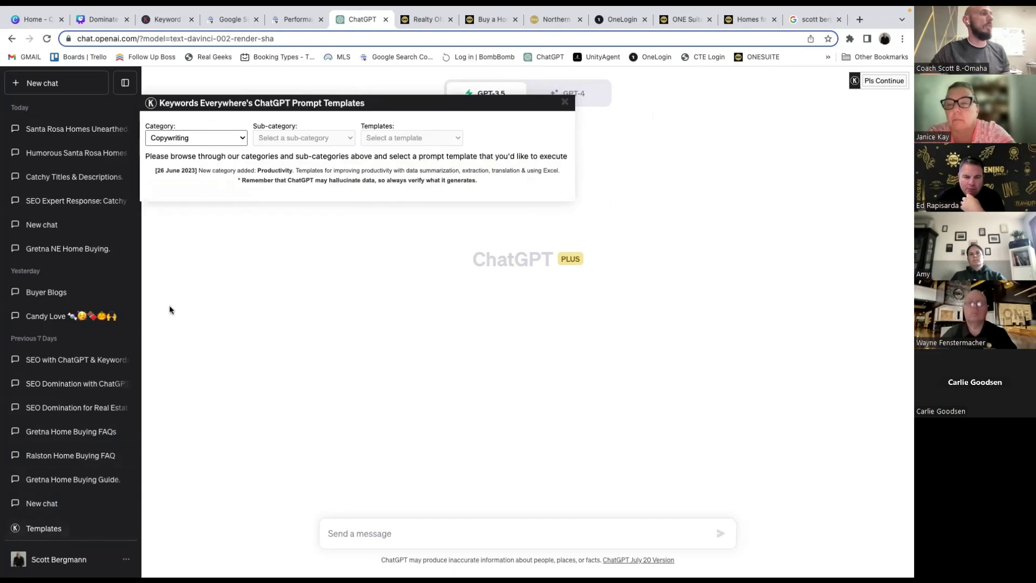
pyautogui.click(201, 137)
pyautogui.click(199, 150)
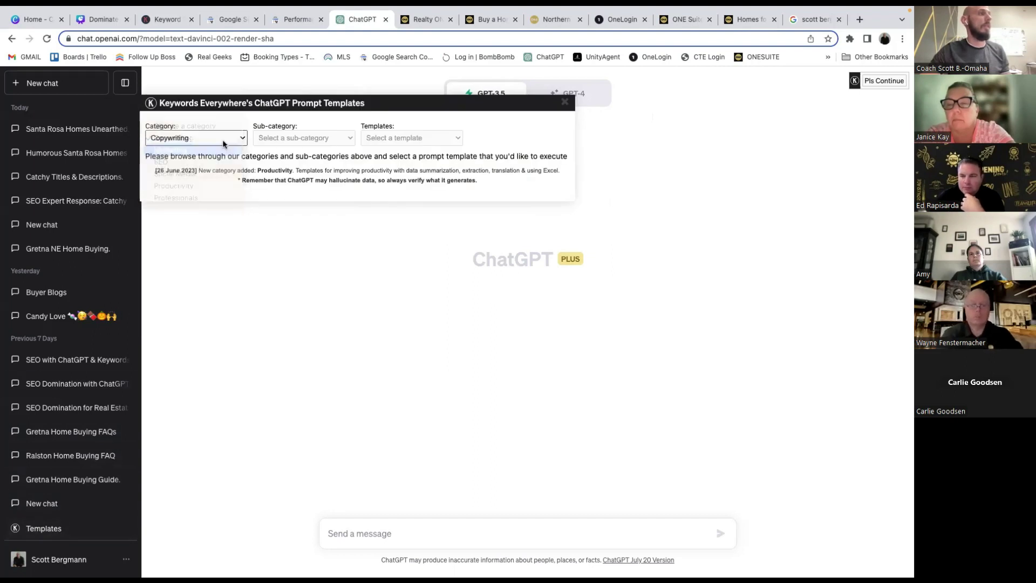
pyautogui.click(238, 143)
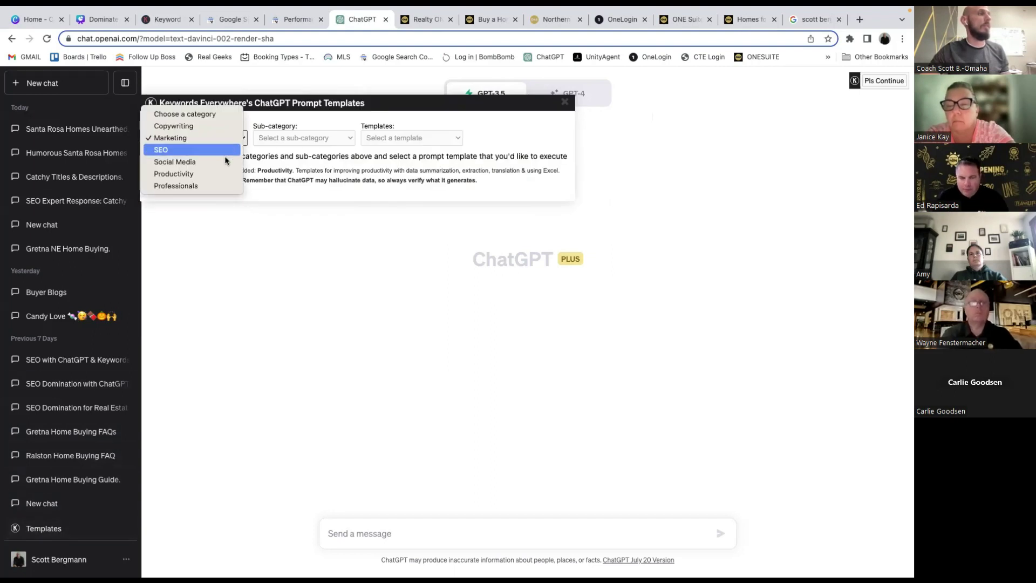
pyautogui.click(227, 150)
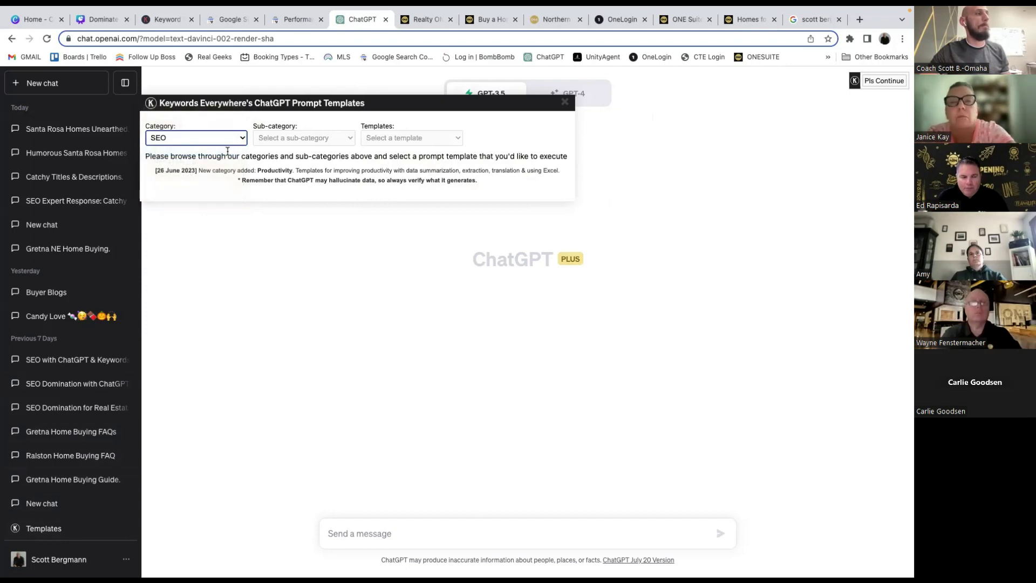
pyautogui.click(564, 102)
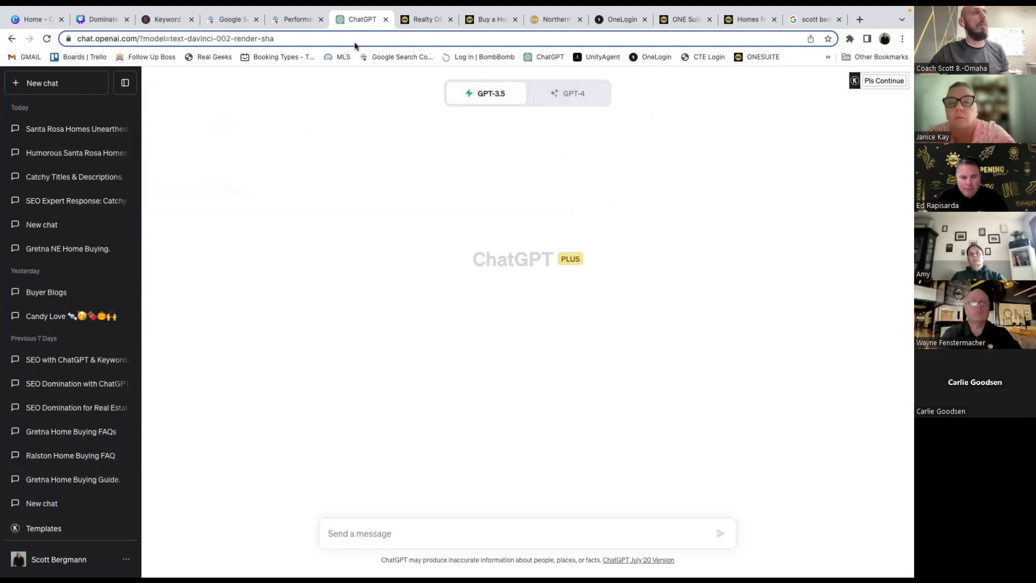
# Reload ChatGPT, reopen the templates with Copywriting as category, browse its sub-categories, then go to the Canva presentation.
pyautogui.click(47, 38)
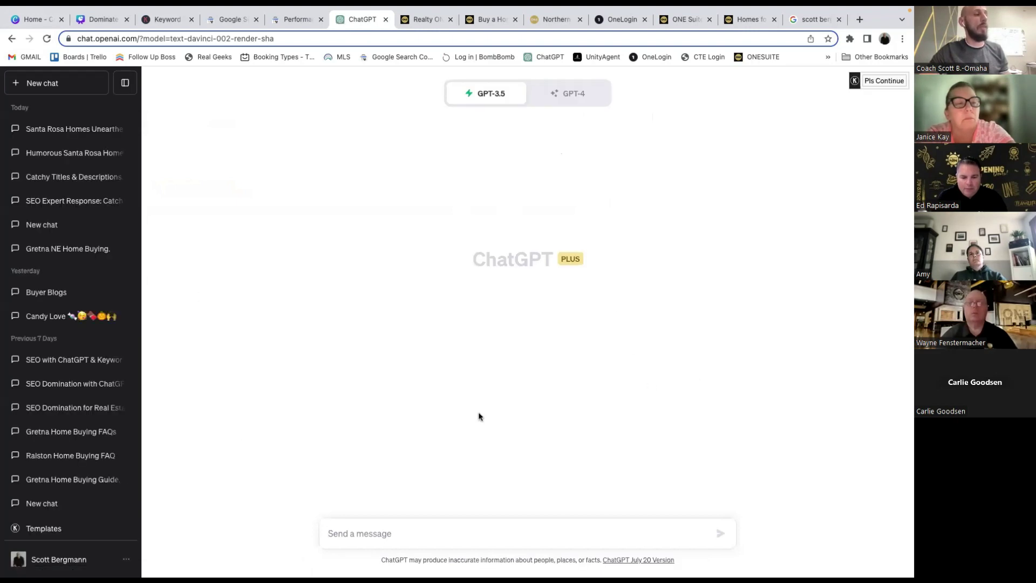
pyautogui.click(43, 528)
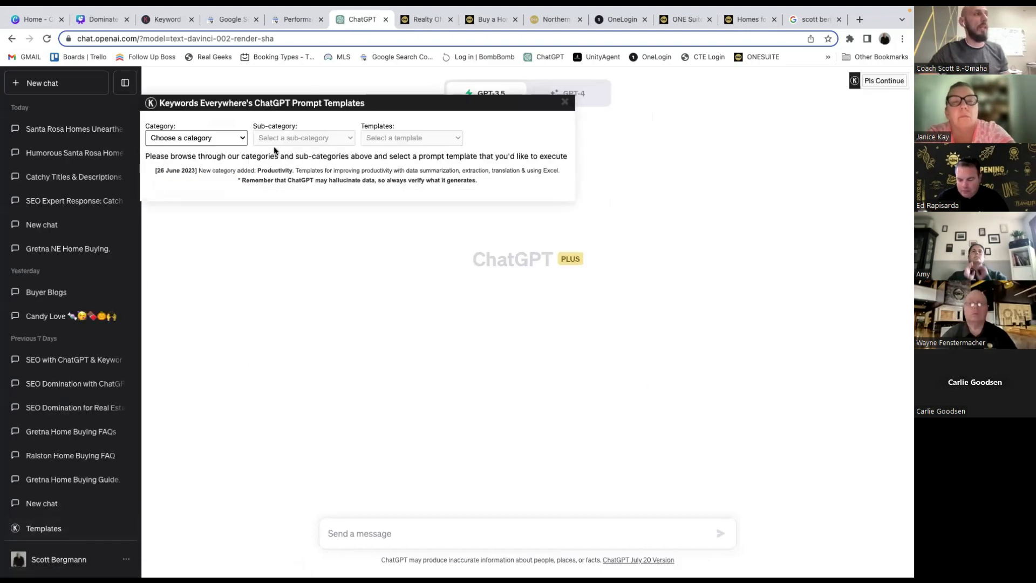
pyautogui.click(216, 138)
pyautogui.click(178, 148)
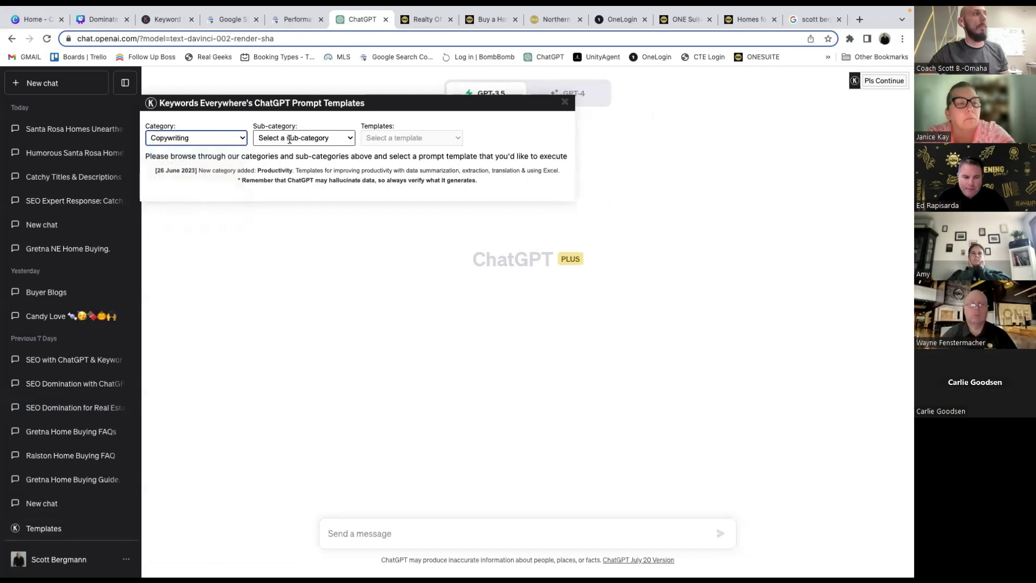
pyautogui.click(290, 139)
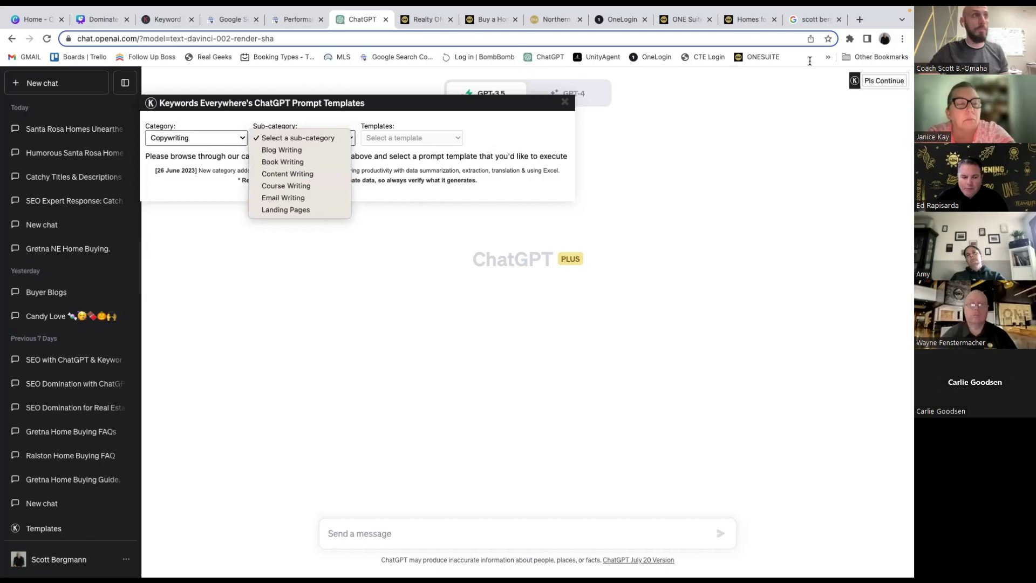
pyautogui.click(89, 24)
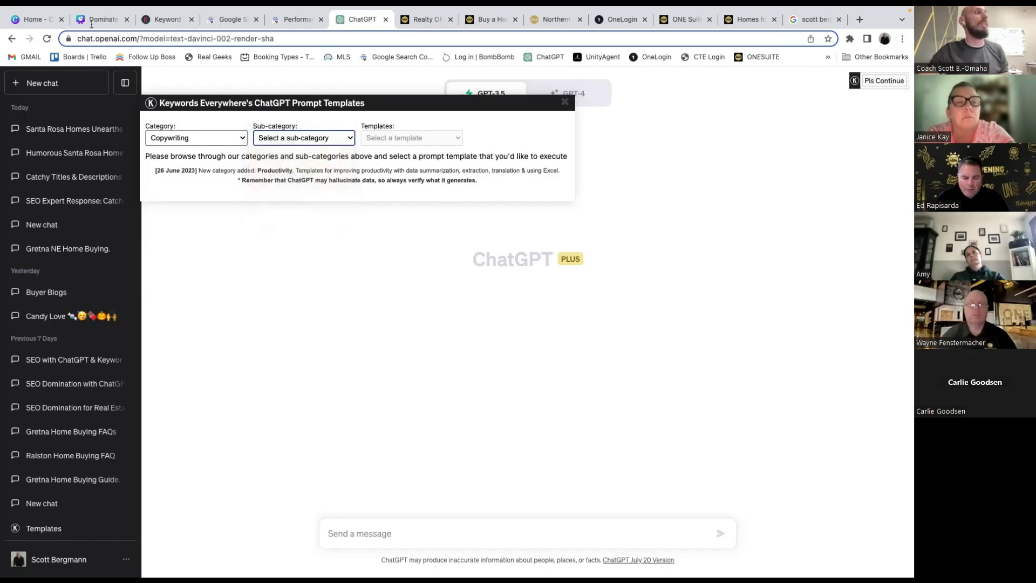
pyautogui.click(91, 22)
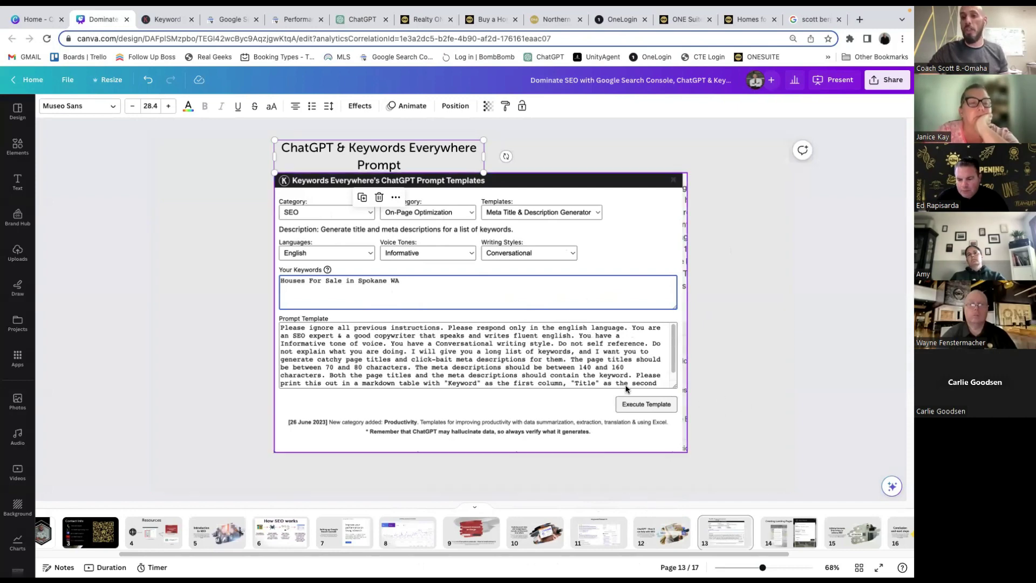
# Step through slides 14 (Creating Landing Pages), 15 (Keywords Everywhere) and 16 (Conclusion and next steps).
pyautogui.click(780, 538)
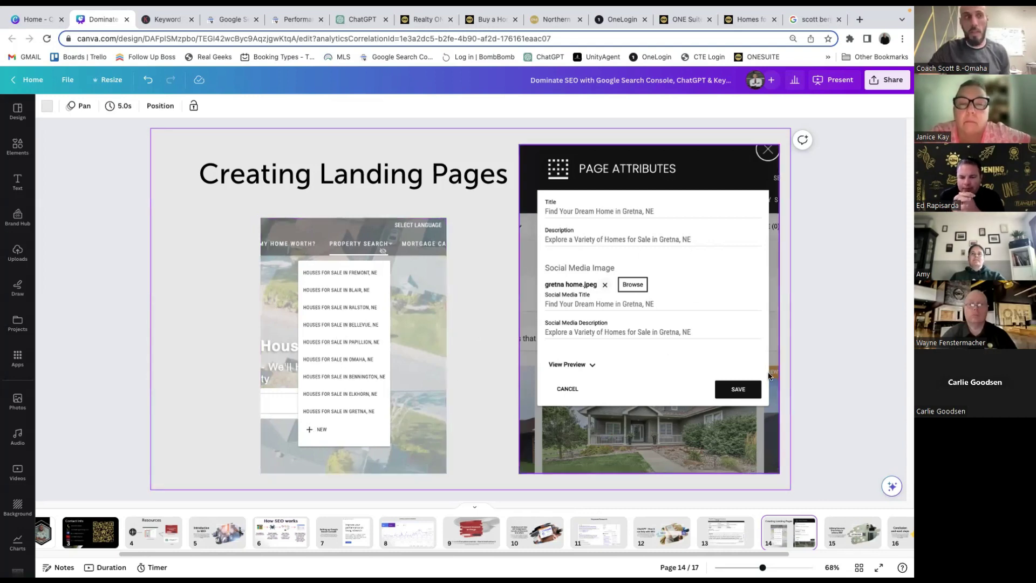
pyautogui.click(844, 531)
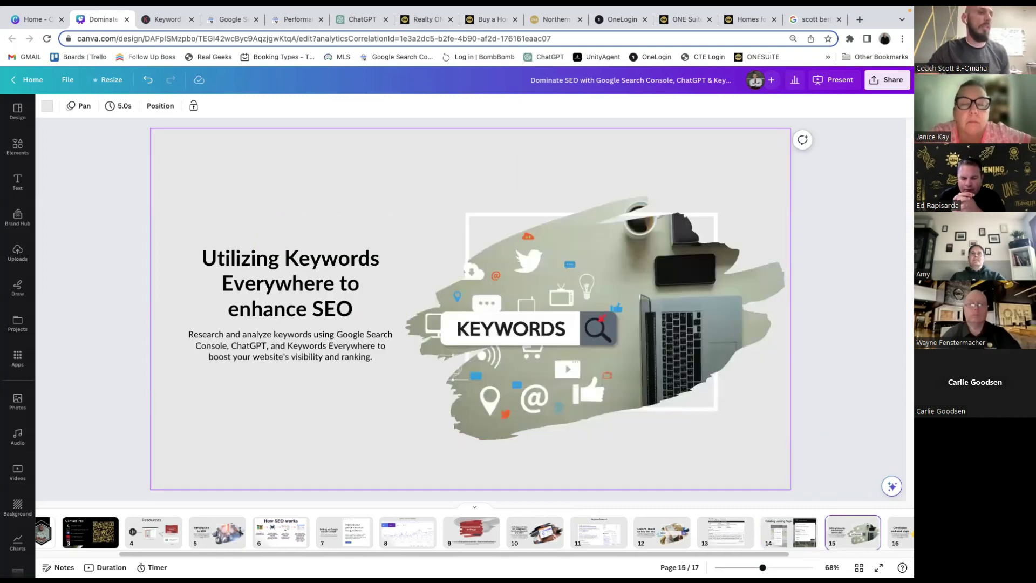
pyautogui.hscroll(2, 825, 534)
pyautogui.click(825, 536)
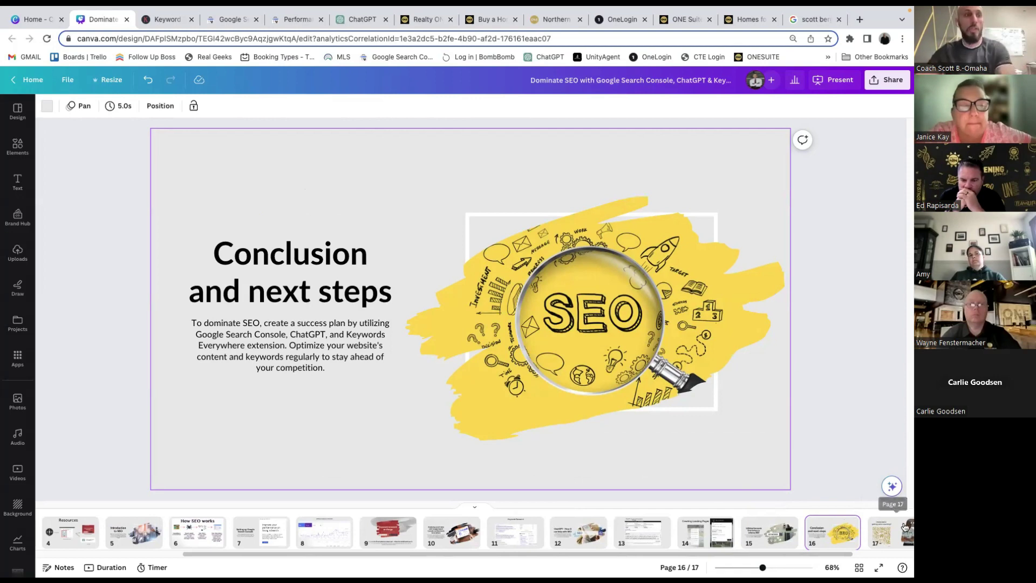
# Go to slide 17, the coaching QR code slide, and present it full screen.
pyautogui.click(880, 526)
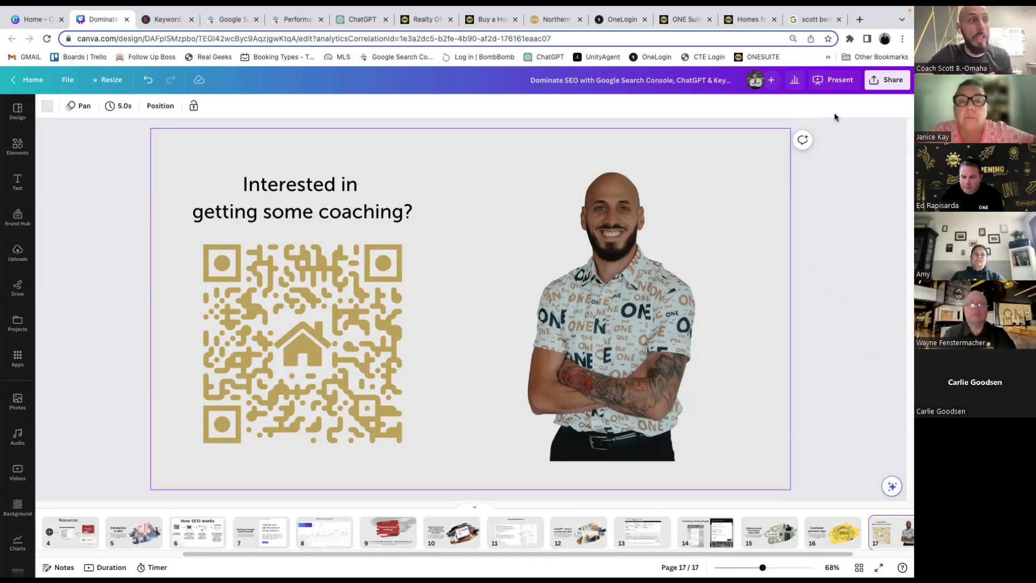
pyautogui.click(834, 81)
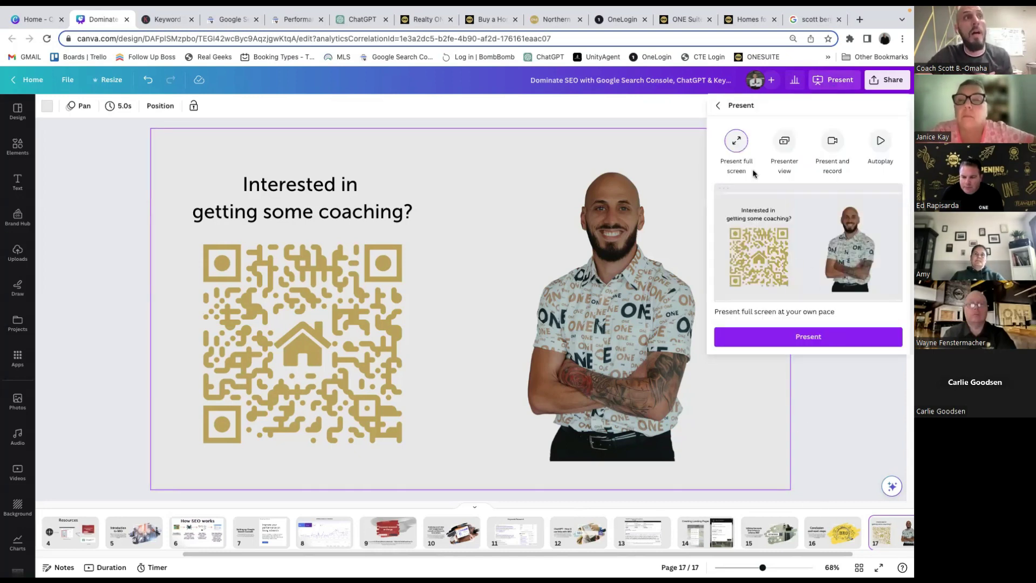
pyautogui.click(838, 341)
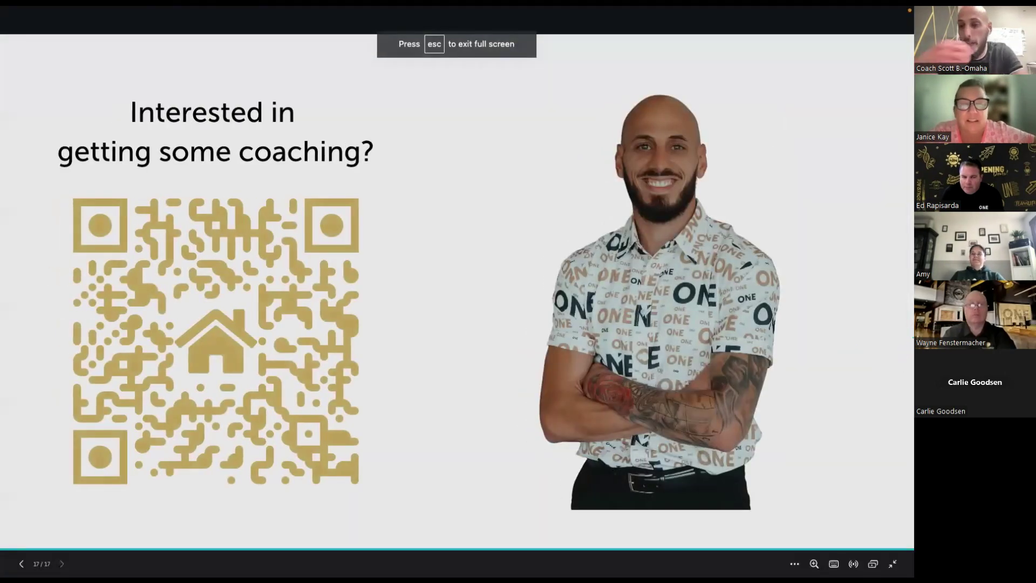